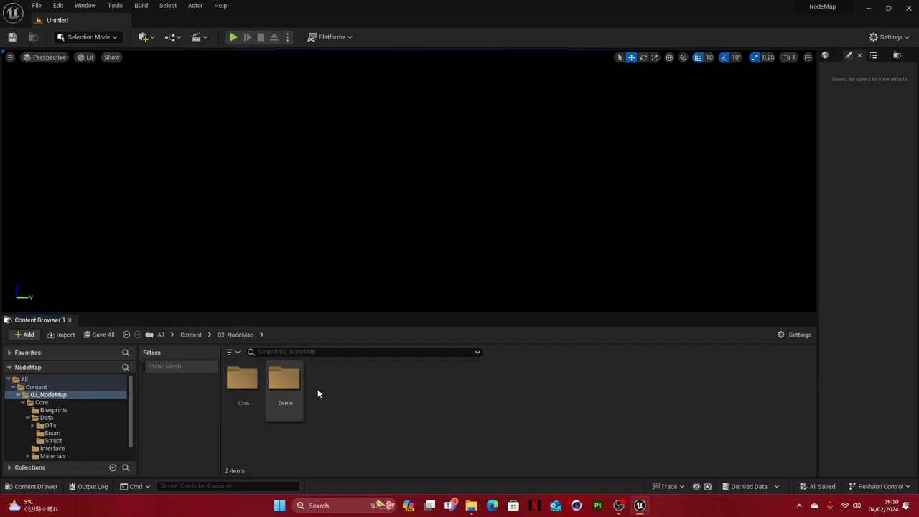
- Browse into 03_NodeMap > Demo > Maps, backing out to Content once and re-entering
double_click(285, 379)
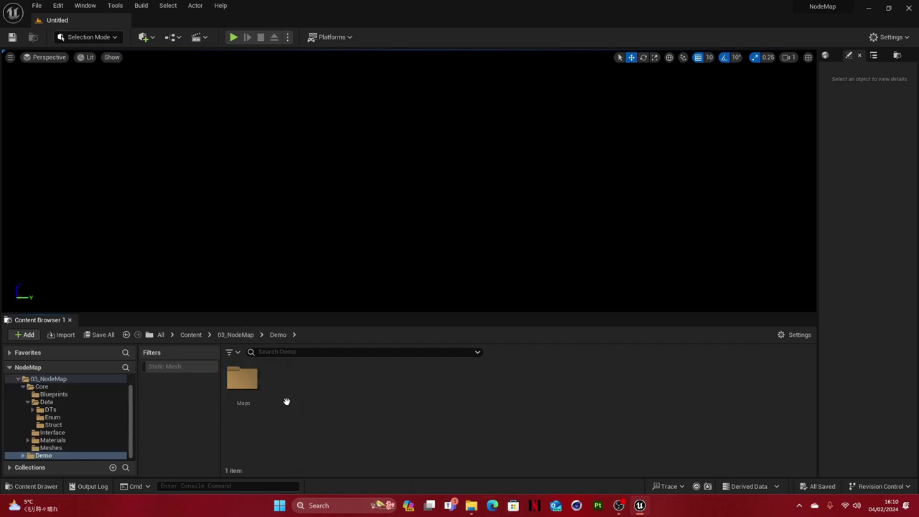
double_click(243, 388)
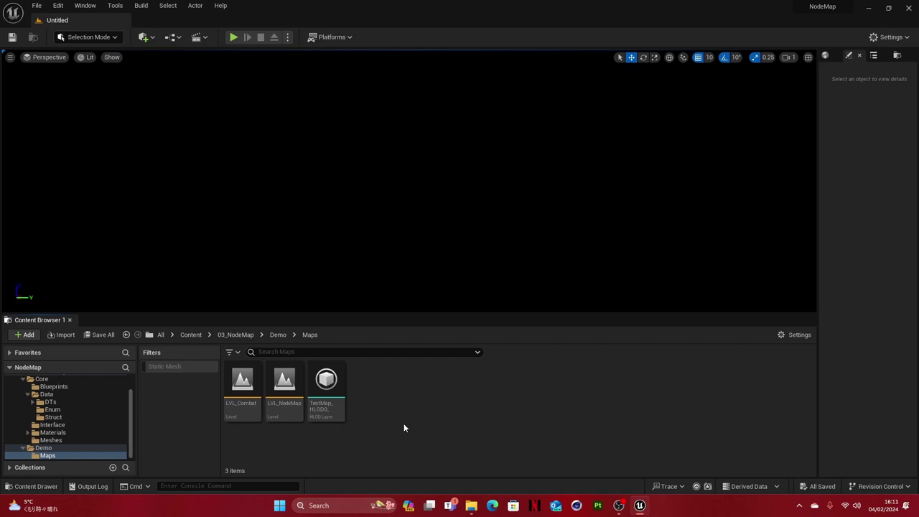
click(236, 335)
click(190, 334)
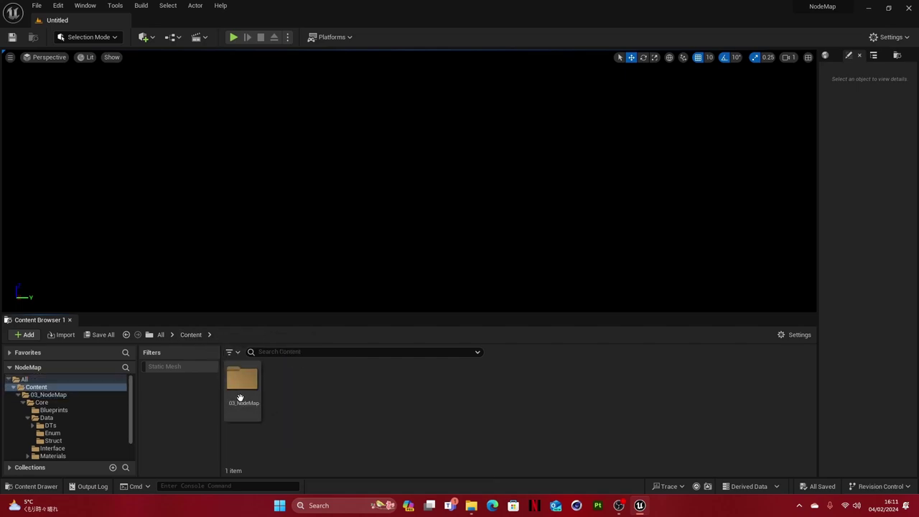
double_click(242, 384)
double_click(284, 381)
double_click(242, 384)
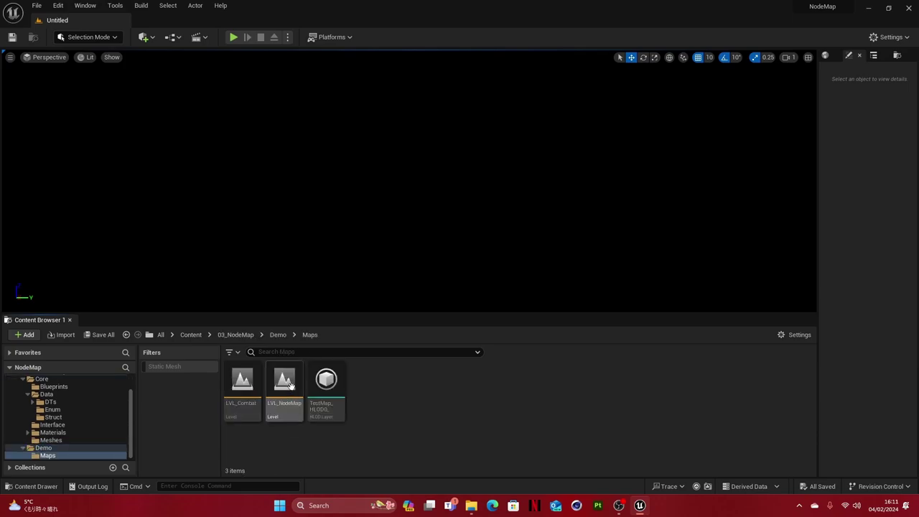
- Open LVL_NodeMap, orbit over the node network and select the right-hand node
double_click(285, 383)
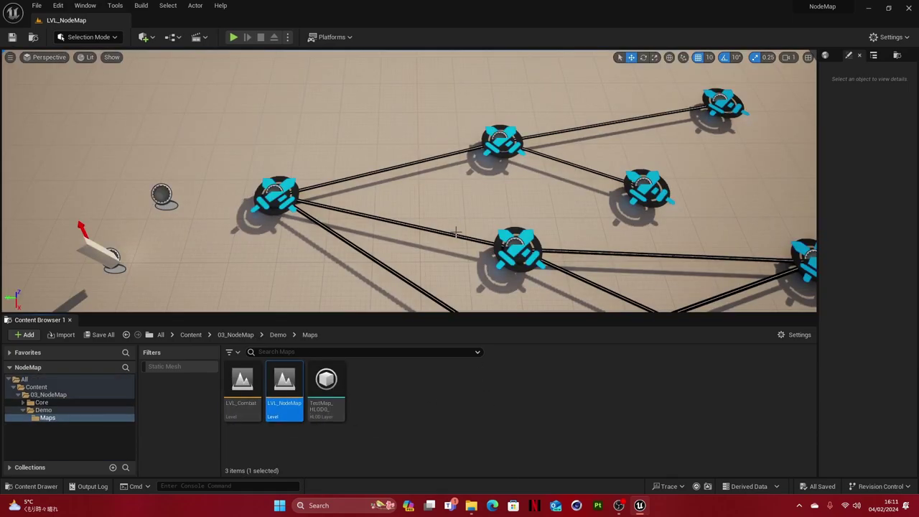
right_drag(455, 231, 435, 194)
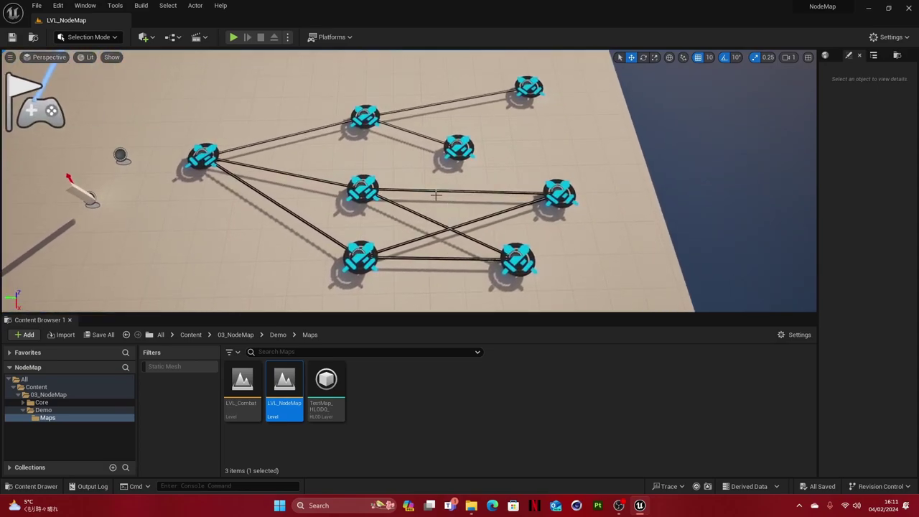
click(553, 195)
mouse_move(552, 195)
right_down()
mouse_move(357, 224)
mouse_move(539, 195)
right_up()
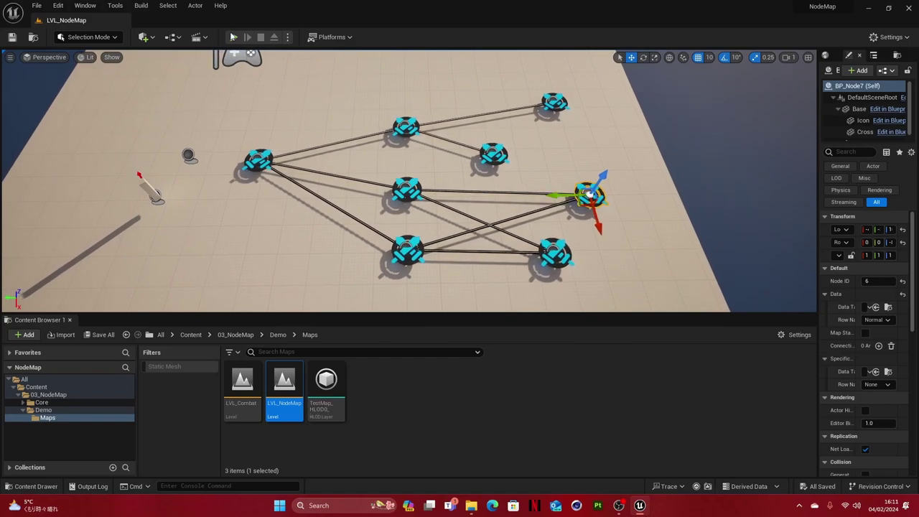
- Play the level, travel to the middle node, then stop the session with Esc
click(232, 37)
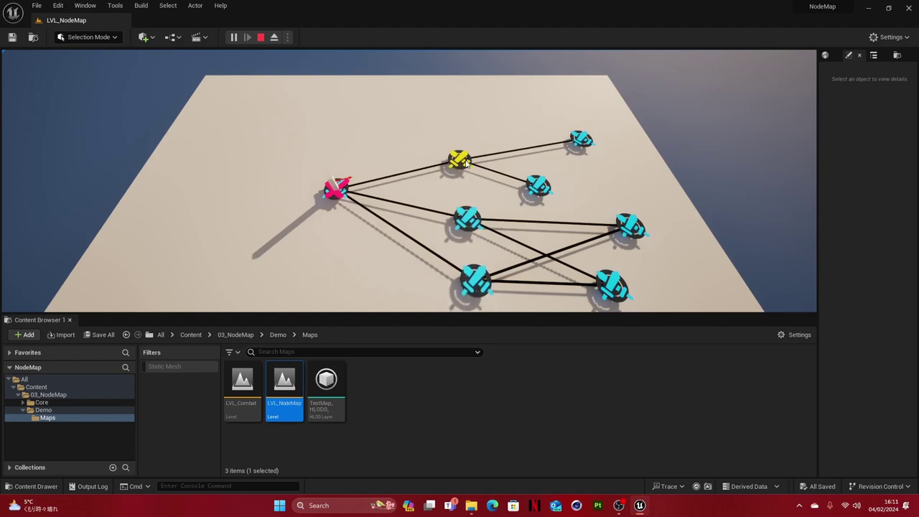
click(465, 214)
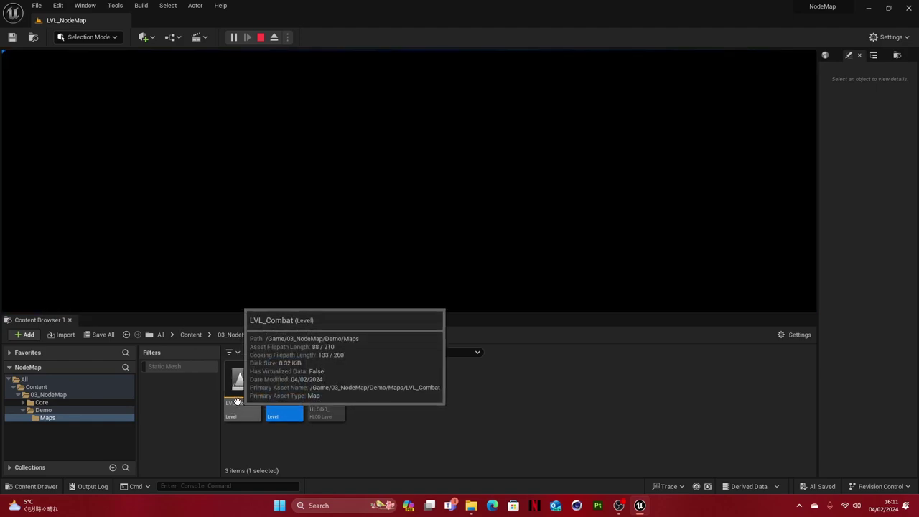
key(Escape)
- Widen the Details panel and select the leftmost start node BP_Node to review its settings
right_drag(394, 172, 394, 165)
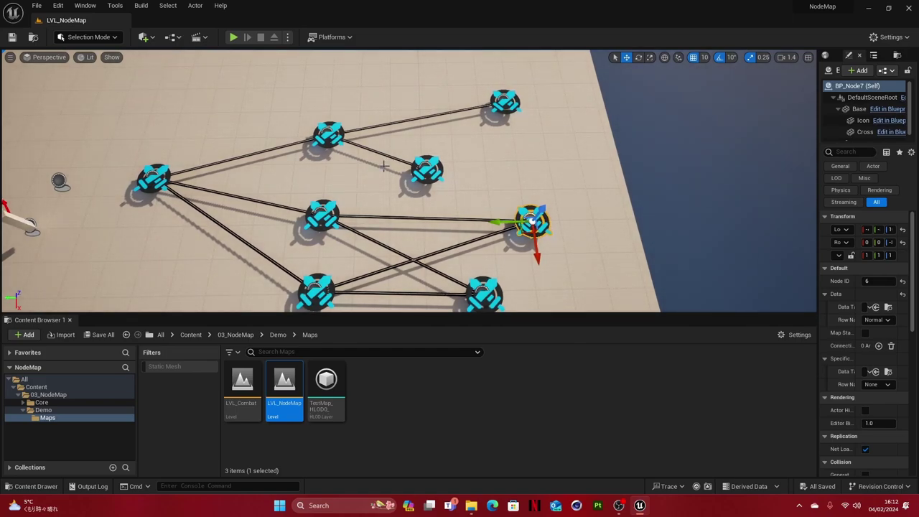
drag(816, 151, 674, 164)
click(125, 178)
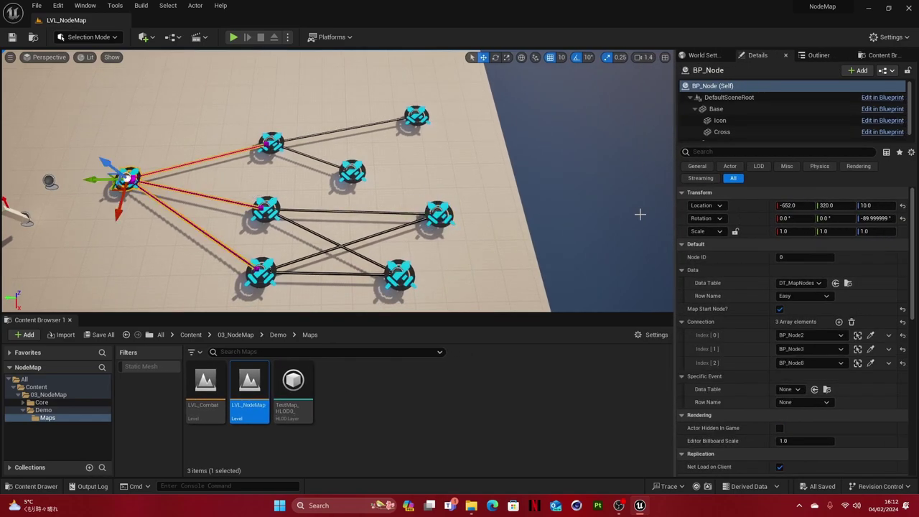
drag(674, 213, 527, 219)
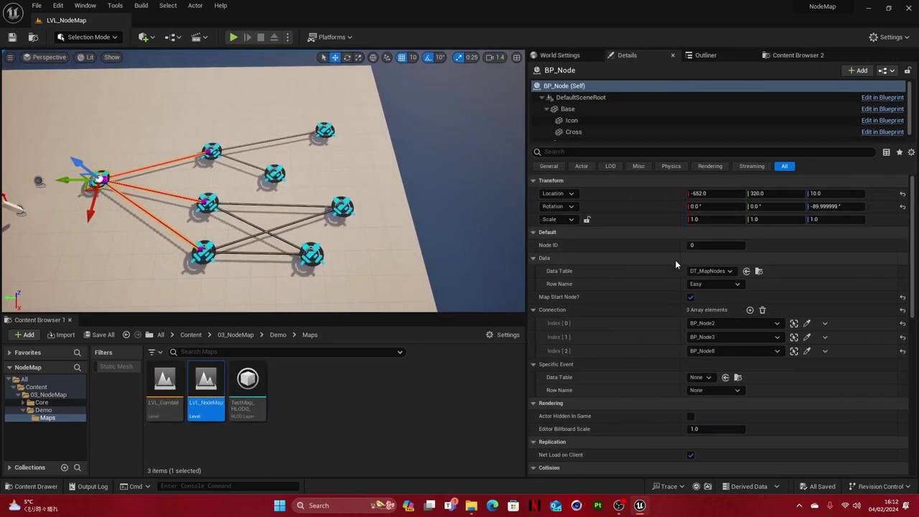
scroll(675, 264, down, 3)
scroll(671, 258, up, 3)
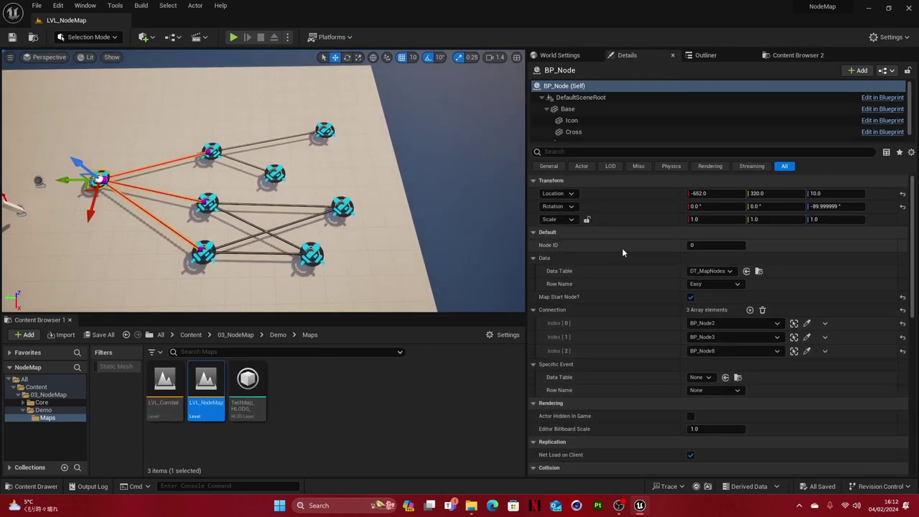
- Fly closer and inspect nodes BP_Node7, BP_Node5, BP_Node2, BP_Node and BP_Node8 in turn
right_drag(251, 203, 217, 200)
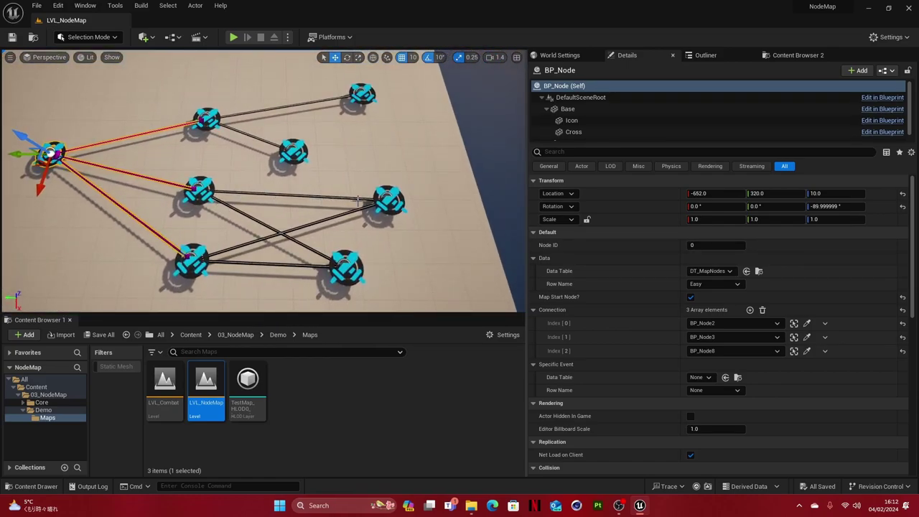
click(388, 204)
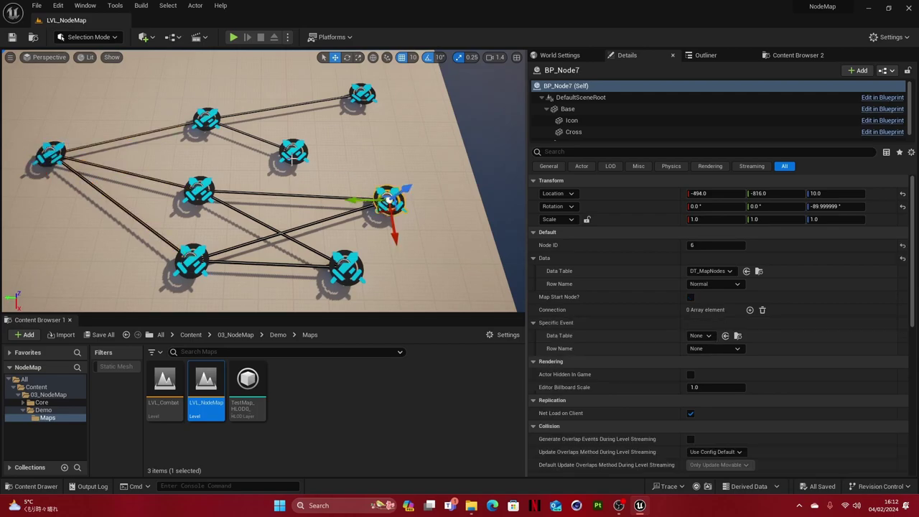
click(293, 154)
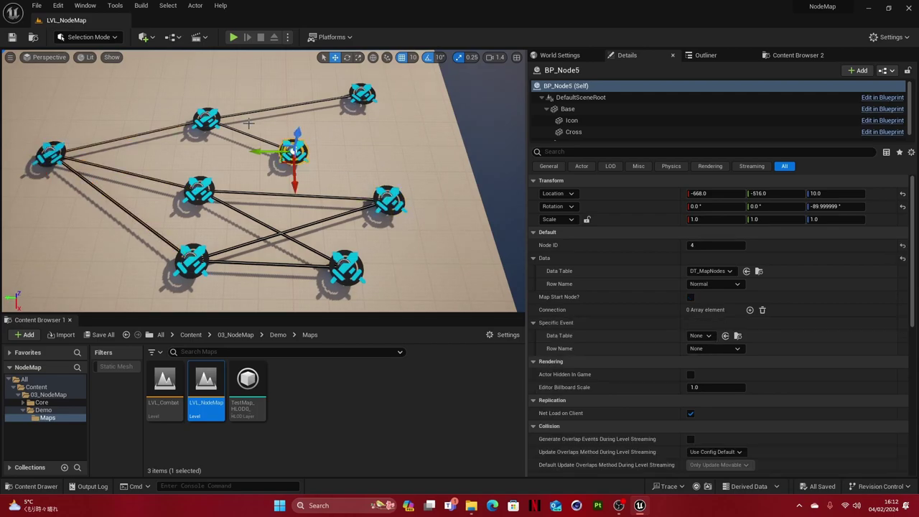
click(206, 119)
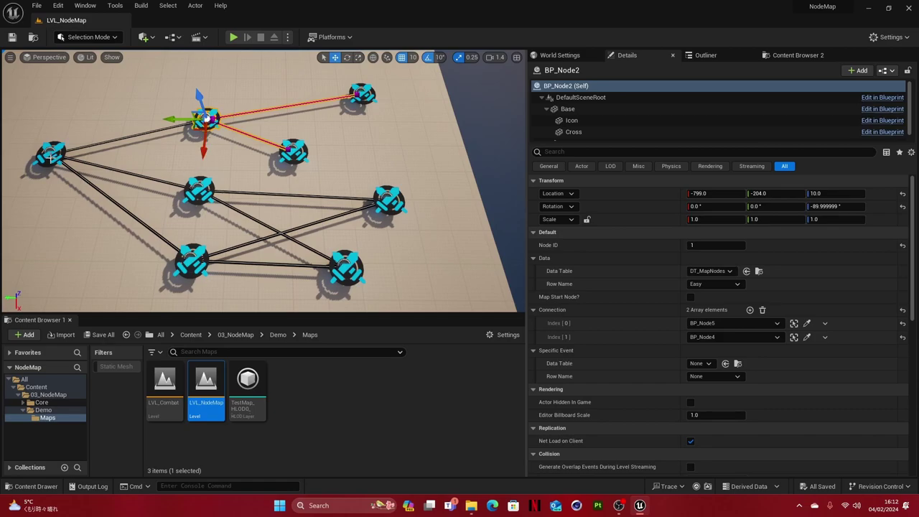
click(54, 154)
click(207, 120)
click(198, 189)
click(194, 263)
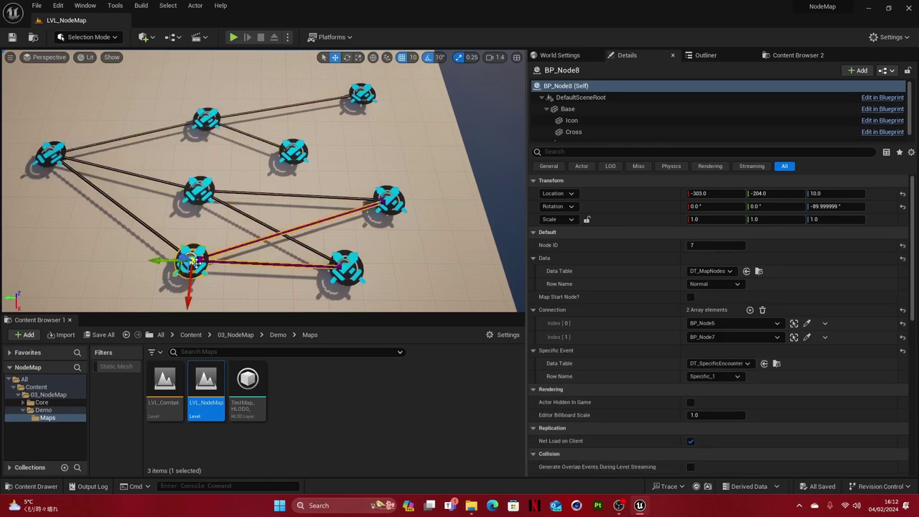
- Move BP_Node8 along X to -333, nudge the start node, then reselect BP_Node8
drag(185, 294, 113, 190)
click(52, 155)
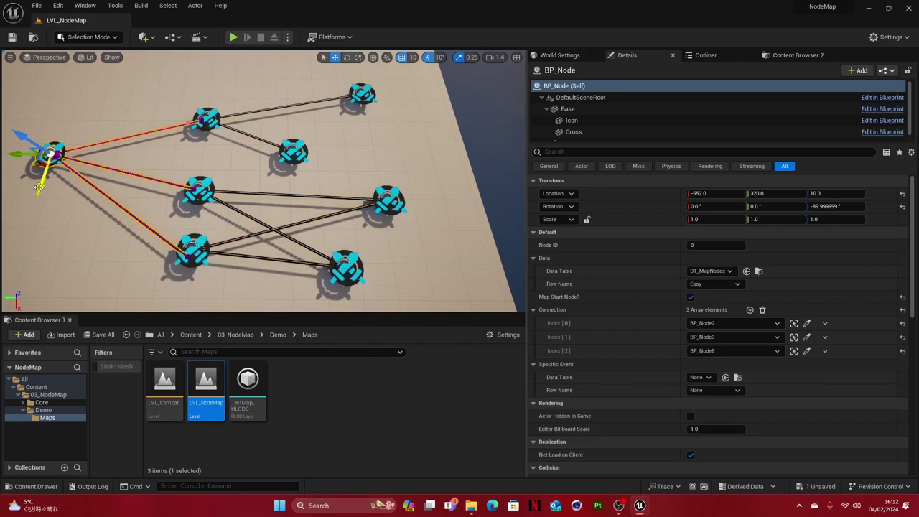
drag(43, 180, 36, 188)
click(193, 248)
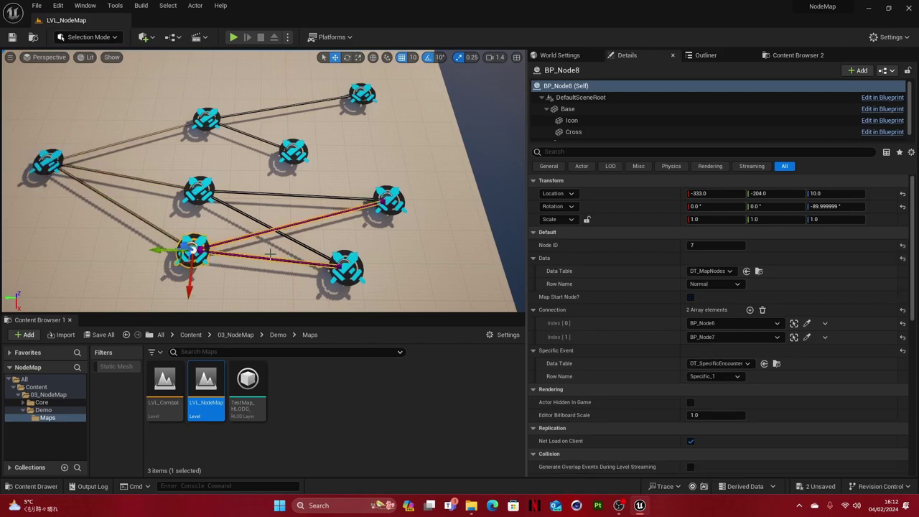
- Change BP_Node8's Node ID to 5234, then set it back to 7
click(716, 245)
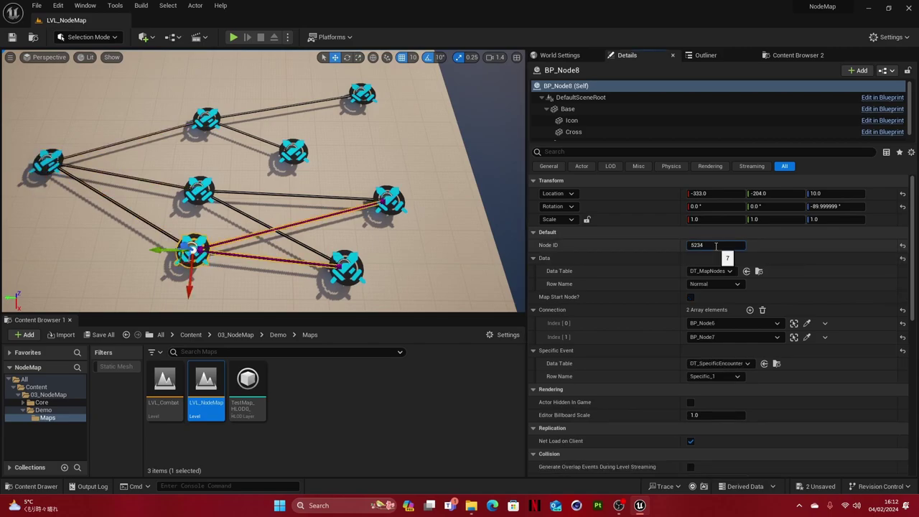
text(5234)
key(Return)
click(714, 246)
text(7)
key(Return)
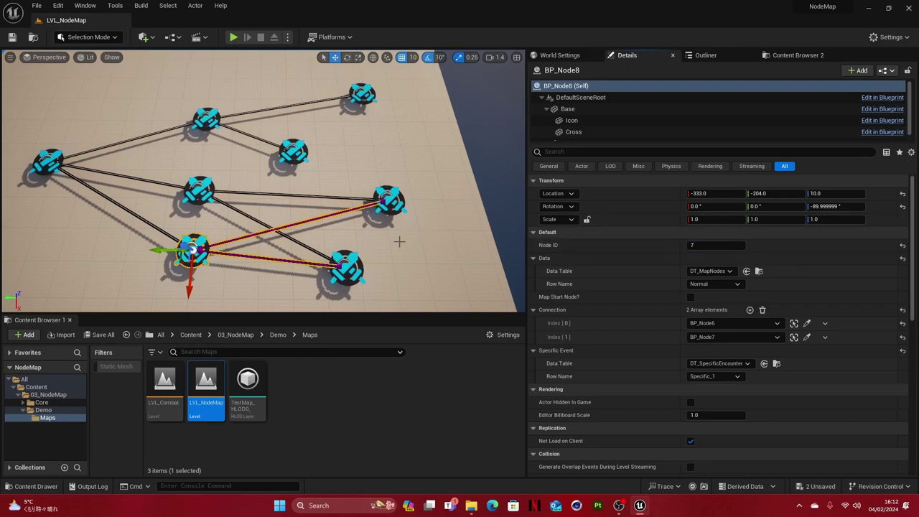
- Select and focus BP_Node3, then set its Row Name to Boss
click(717, 284)
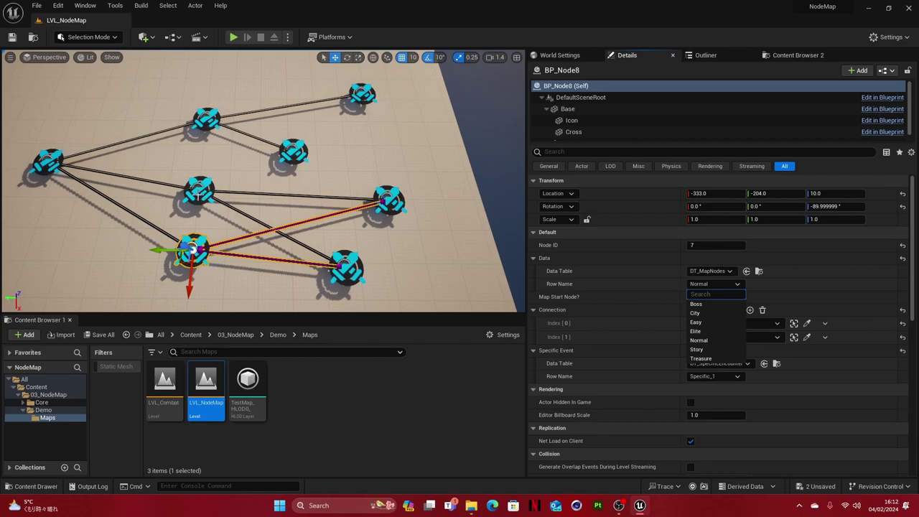
click(198, 194)
key(f)
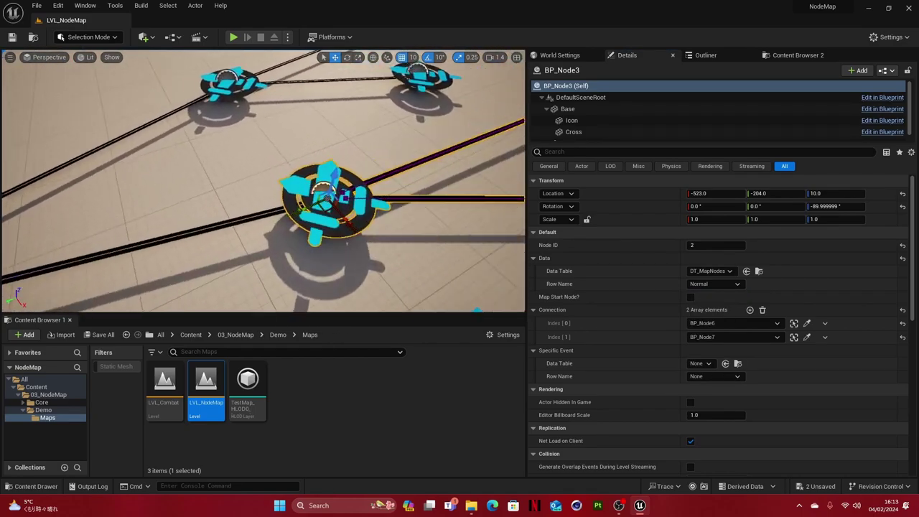
click(713, 284)
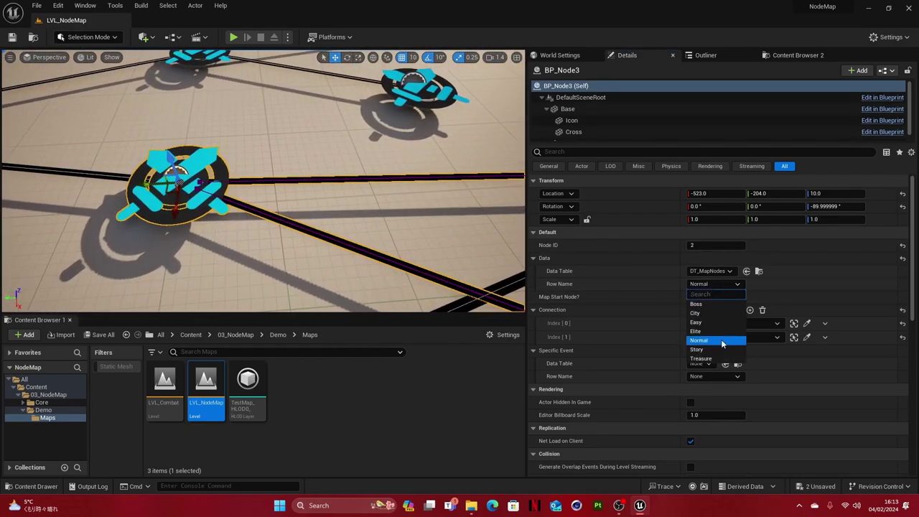
click(715, 304)
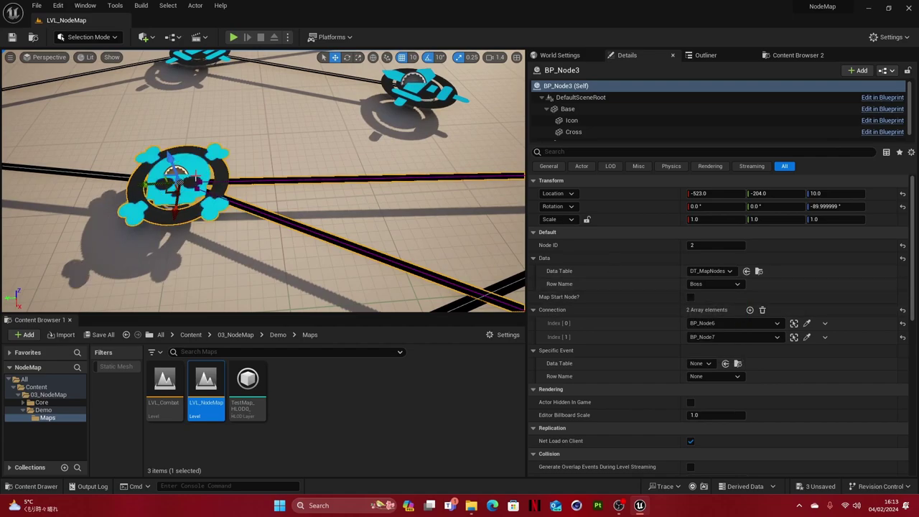
mouse_move(347, 188)
right_down()
mouse_move(331, 179)
mouse_move(361, 185)
right_up()
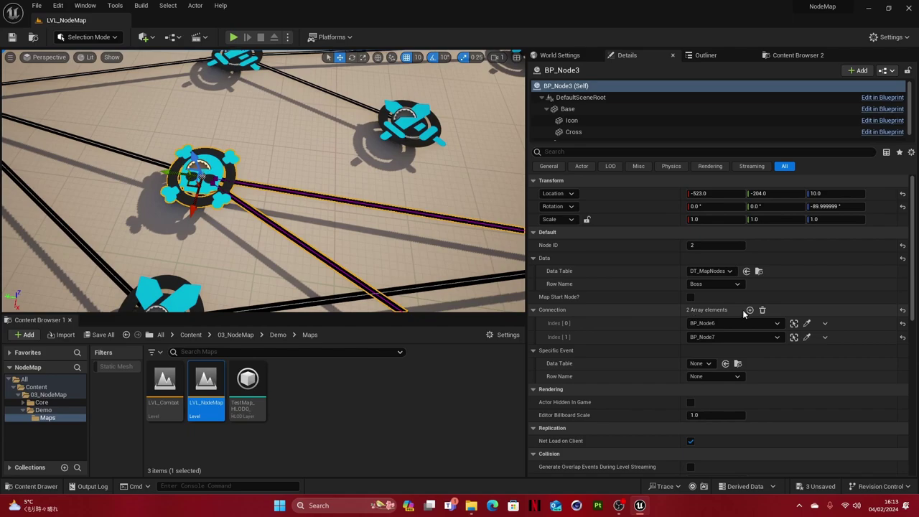
- Cycle BP_Node3's Row Name through Story, Boss and City, settling on Easy
click(736, 285)
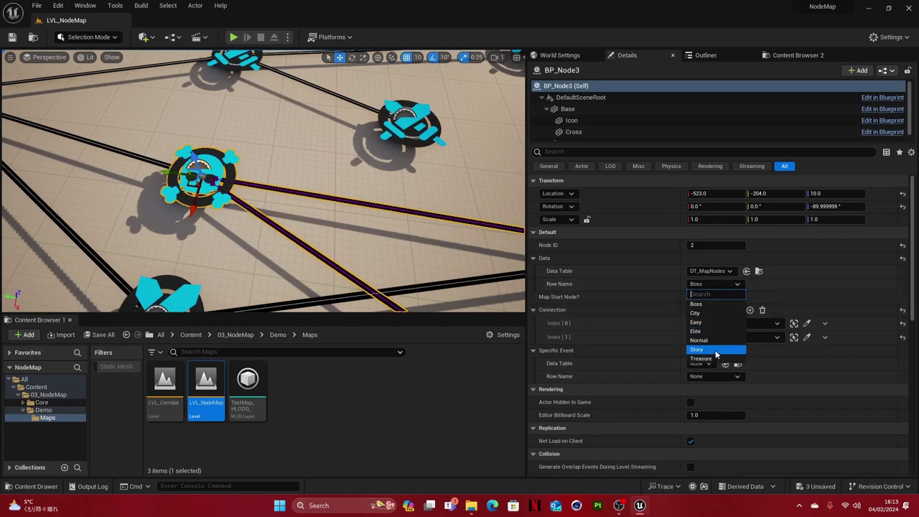
click(715, 349)
click(727, 285)
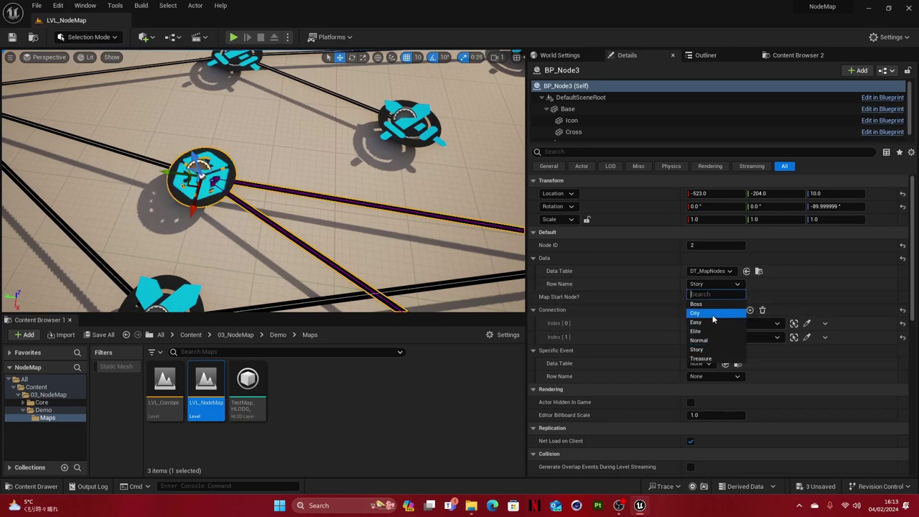
click(710, 304)
click(717, 286)
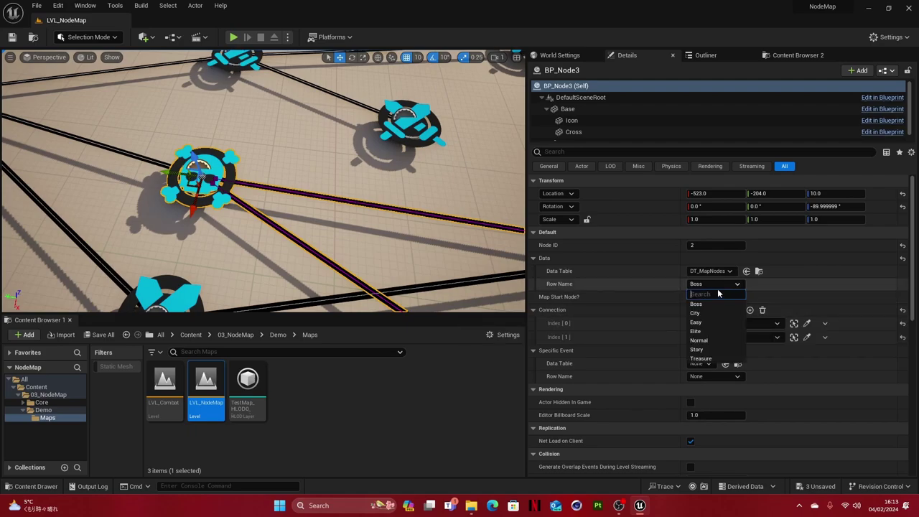
click(707, 314)
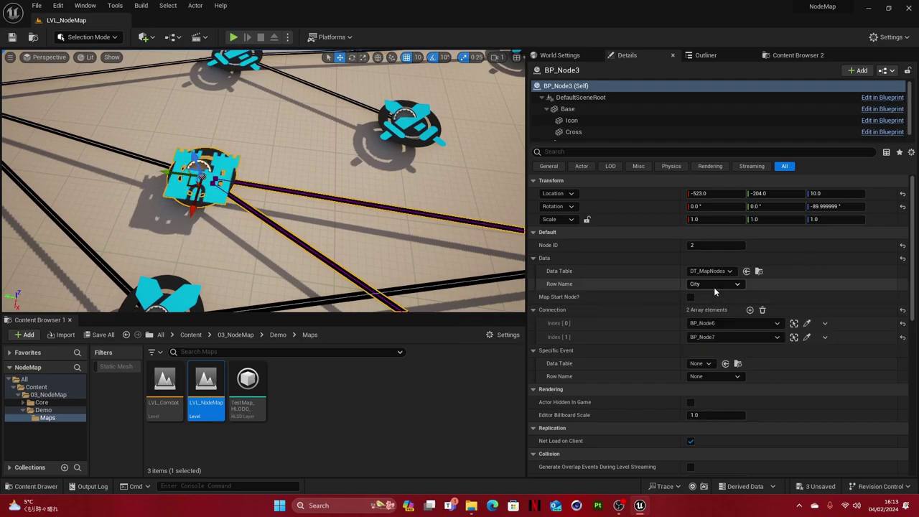
click(713, 285)
click(697, 323)
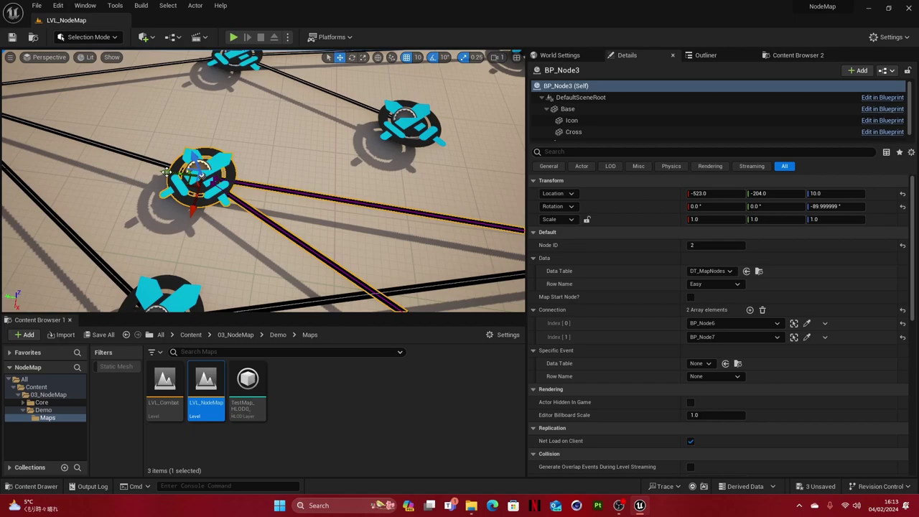
right_drag(259, 140, 258, 187)
mouse_move(276, 125)
right_down()
mouse_move(273, 133)
mouse_move(275, 126)
right_up()
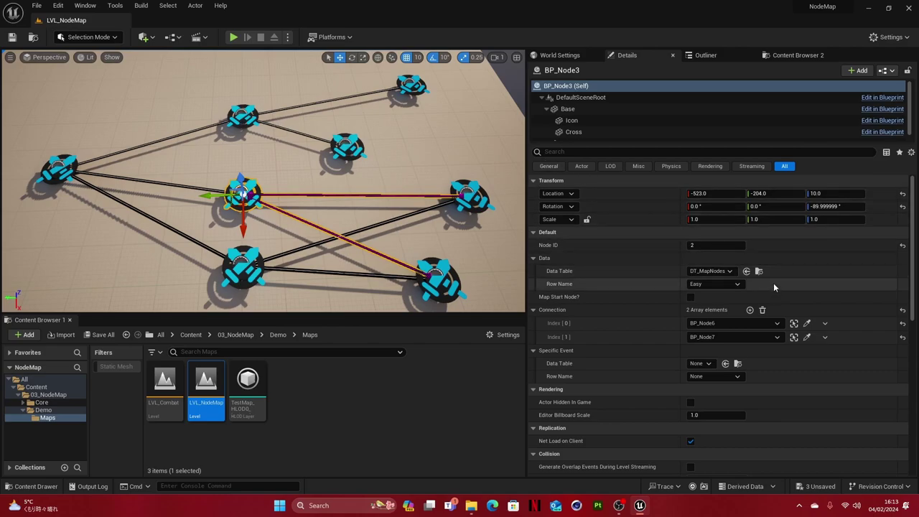
- Locate the DT_MapNodes data table and duplicate it
click(758, 271)
click(349, 449)
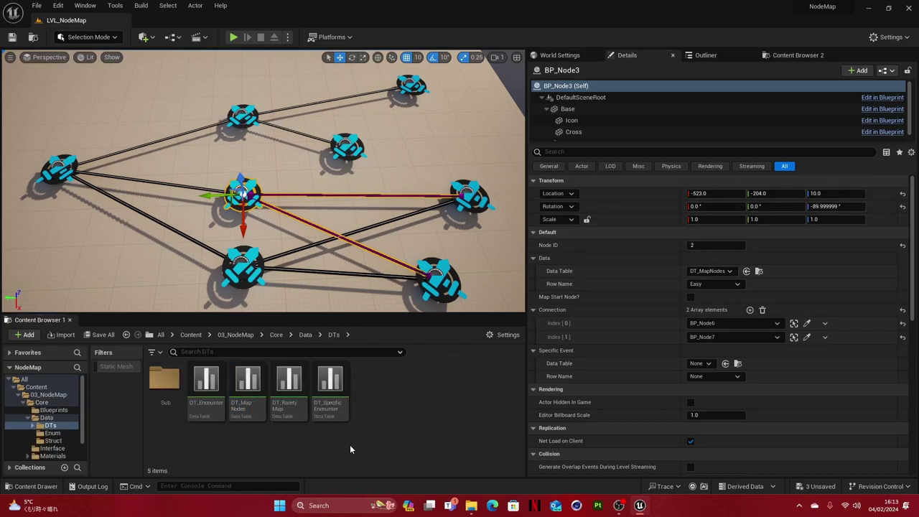
click(246, 395)
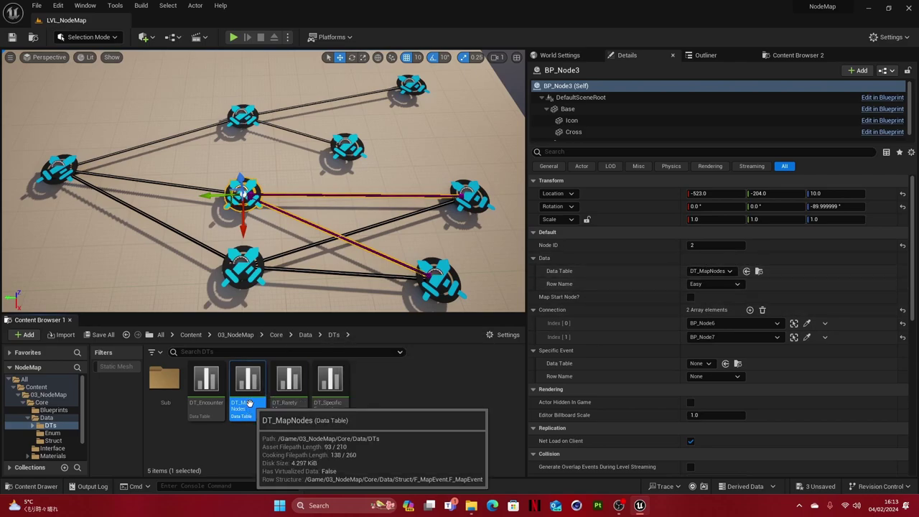
right_click(248, 403)
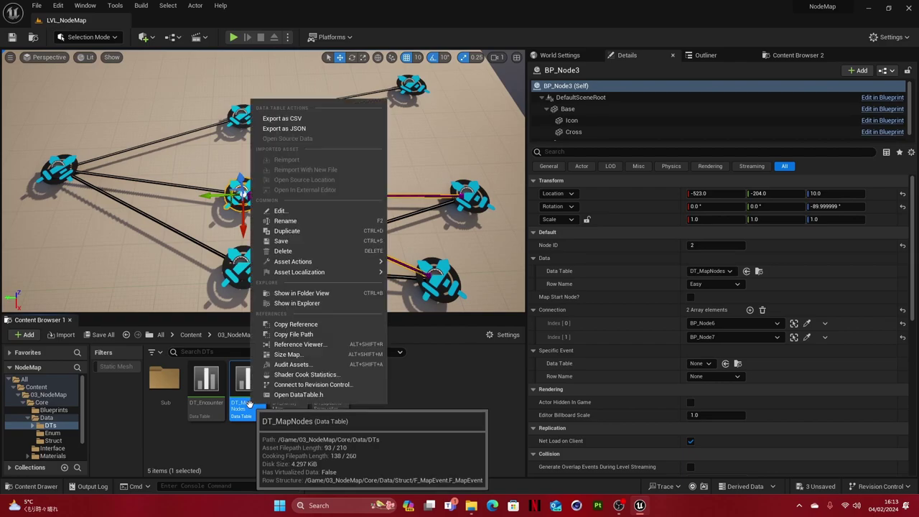
click(306, 233)
- Rename the copy DT_MapNodes_Map2, open it and dock its editor beside the level
click(299, 404)
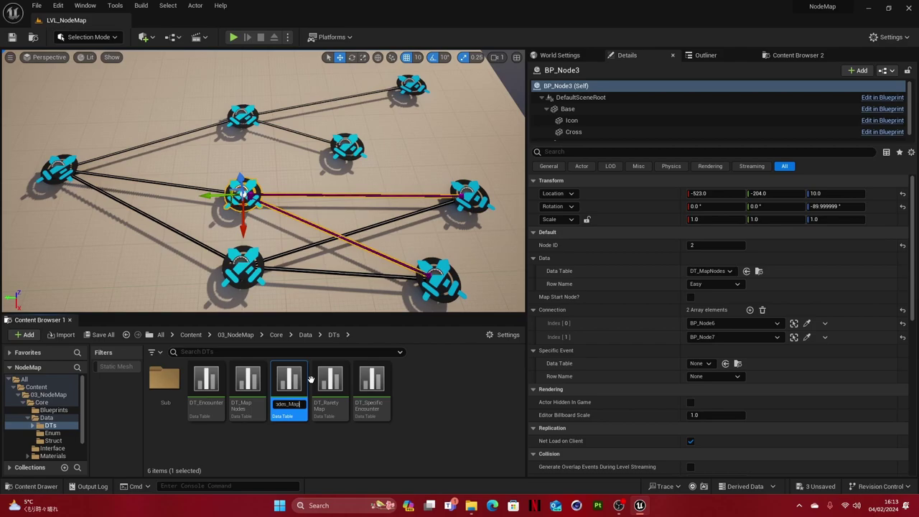
text(_Map2)
key(Return)
double_click(298, 382)
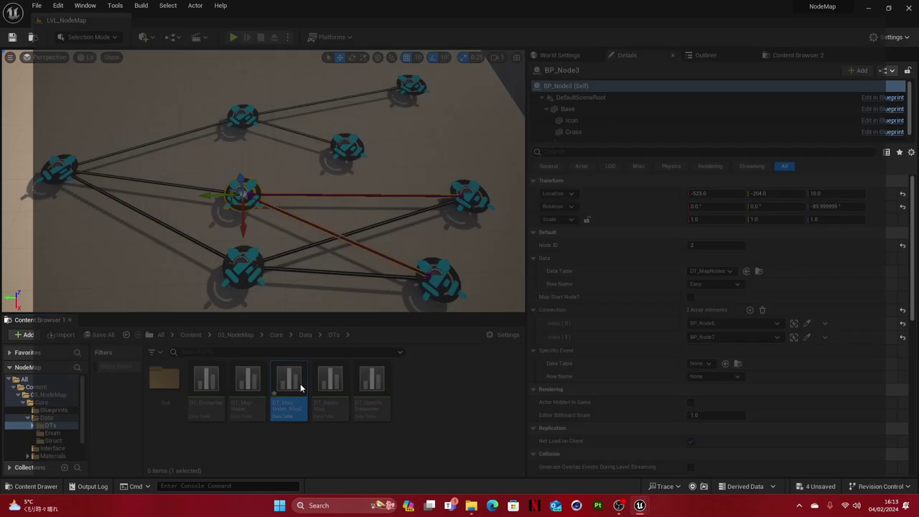
drag(77, 21, 179, 20)
click(66, 20)
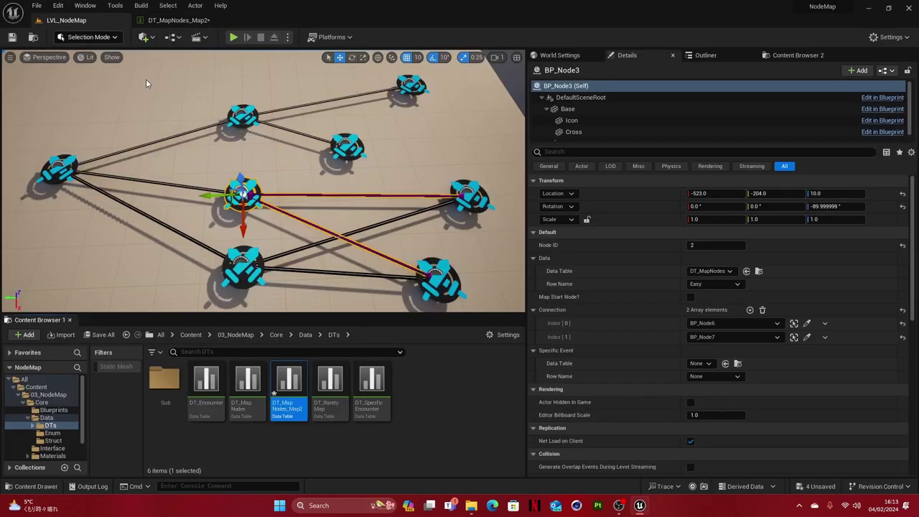
double_click(289, 378)
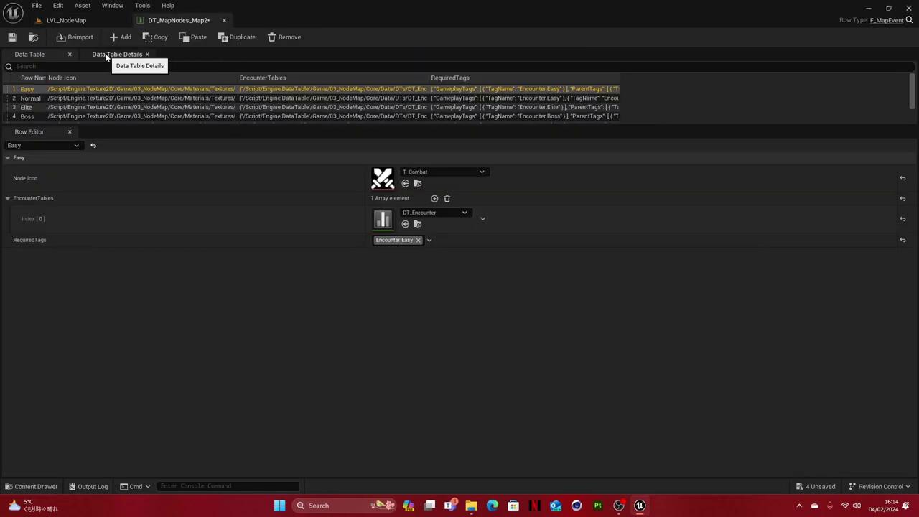
click(66, 20)
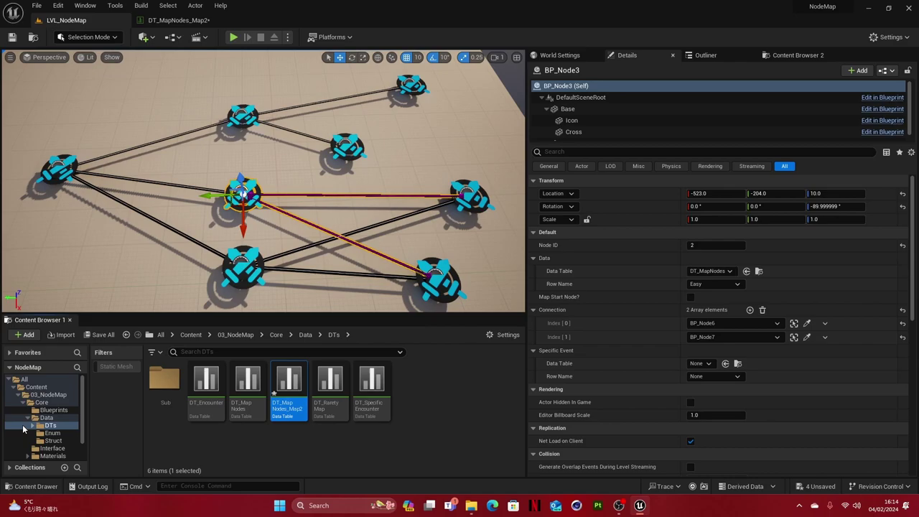
- Force-delete DT_MapNodes_Map2, then open DT_MapNodes with the row list enlarged
key(Delete)
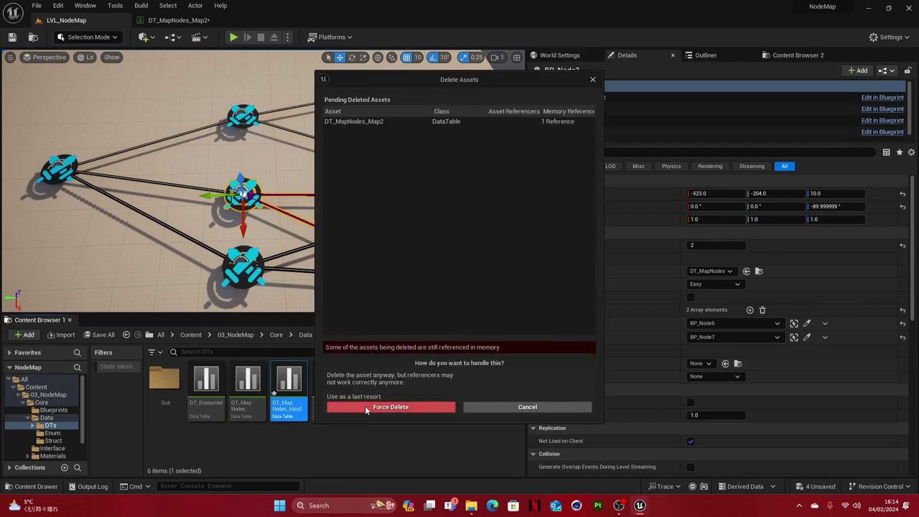
click(364, 405)
click(253, 389)
double_click(253, 388)
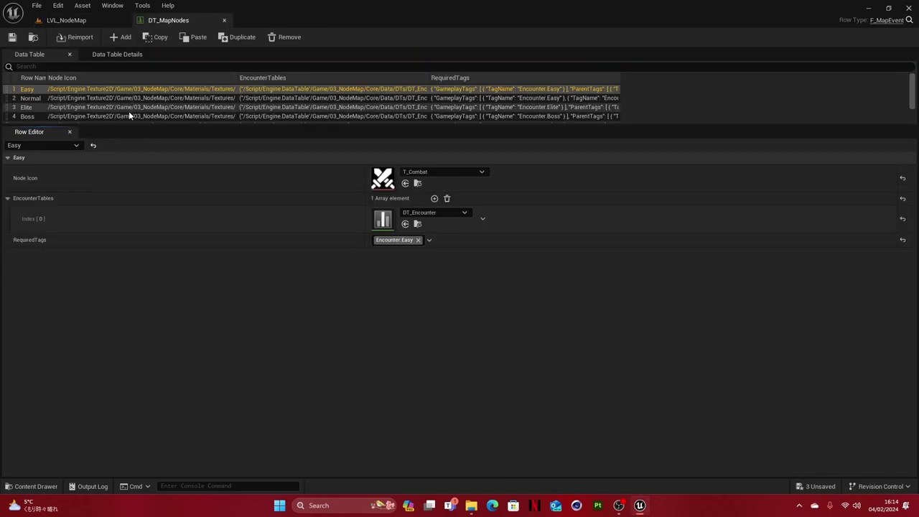
drag(127, 126, 136, 174)
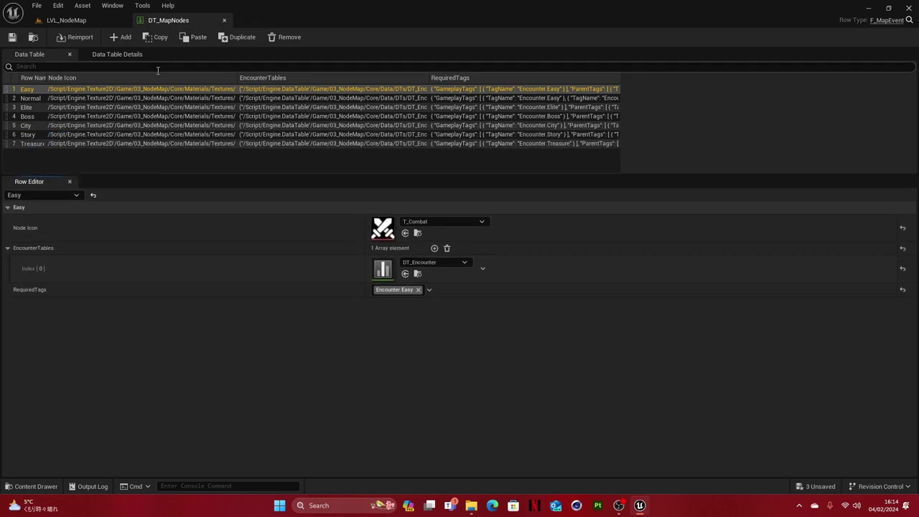
- Inspect the Easy, Normal, Boss, City, Story and Treasure rows of DT_MapNodes
click(33, 141)
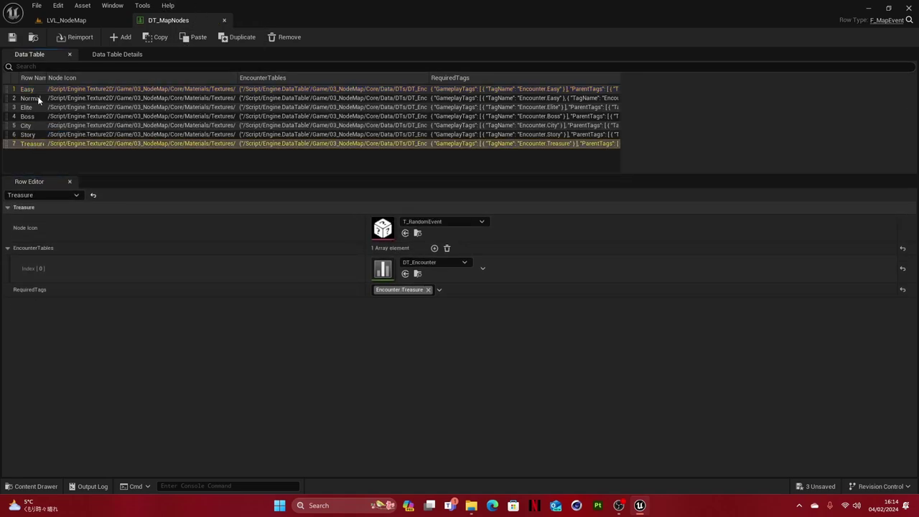
click(34, 91)
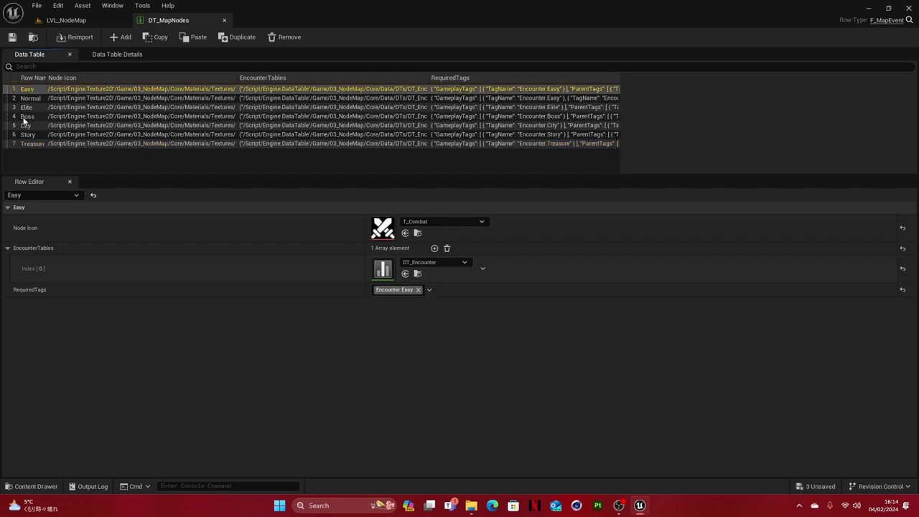
click(30, 98)
click(30, 115)
click(30, 125)
click(31, 143)
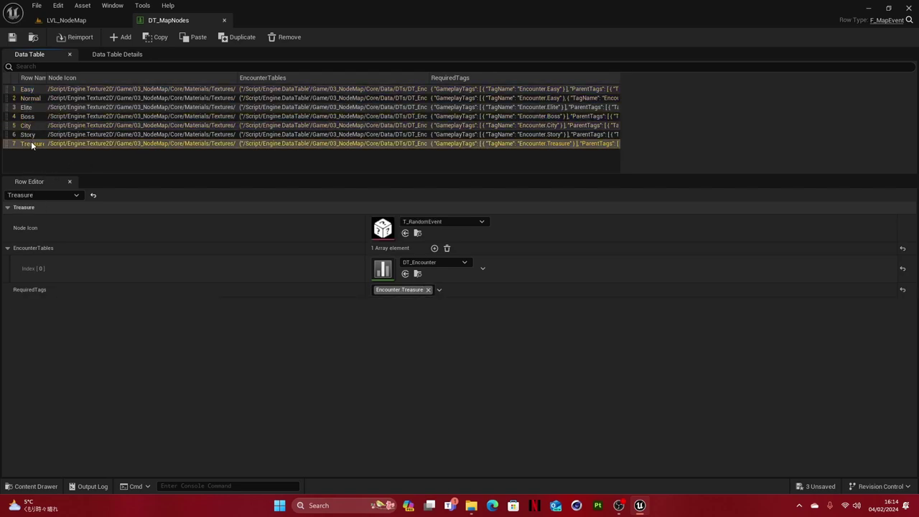
click(32, 136)
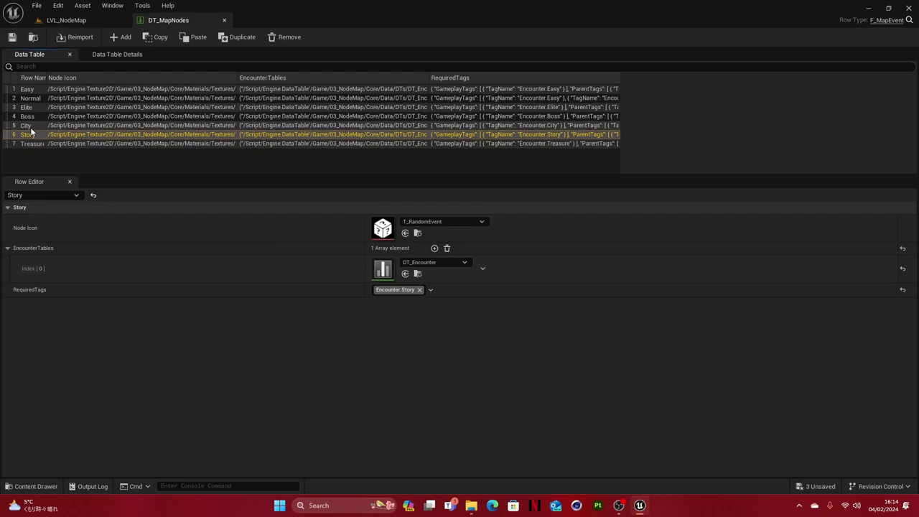
click(34, 144)
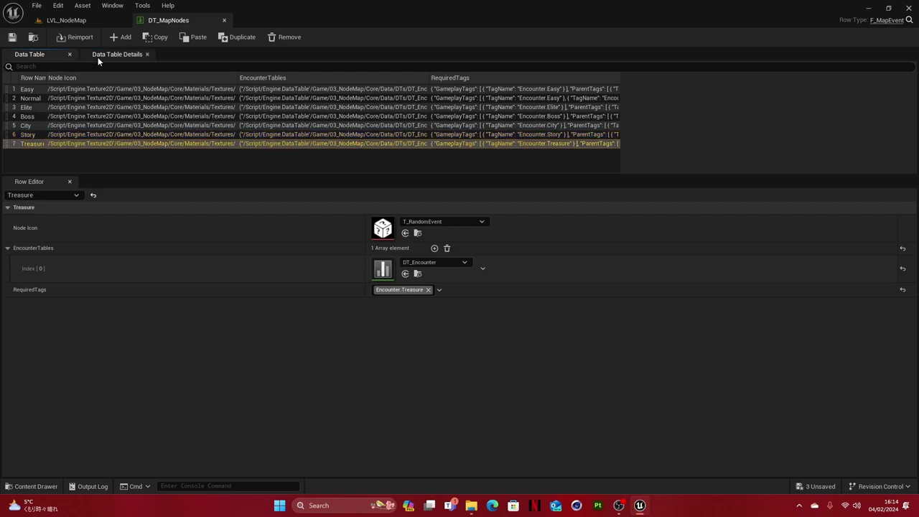
- Add a new row named puzzle and glance at its icon choices without changing them
click(119, 40)
double_click(27, 154)
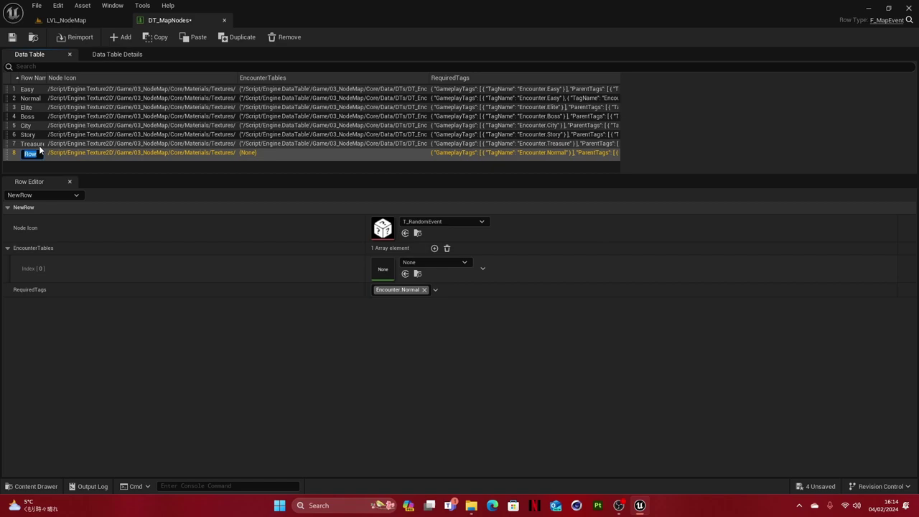
text(puzzle)
key(Return)
click(438, 221)
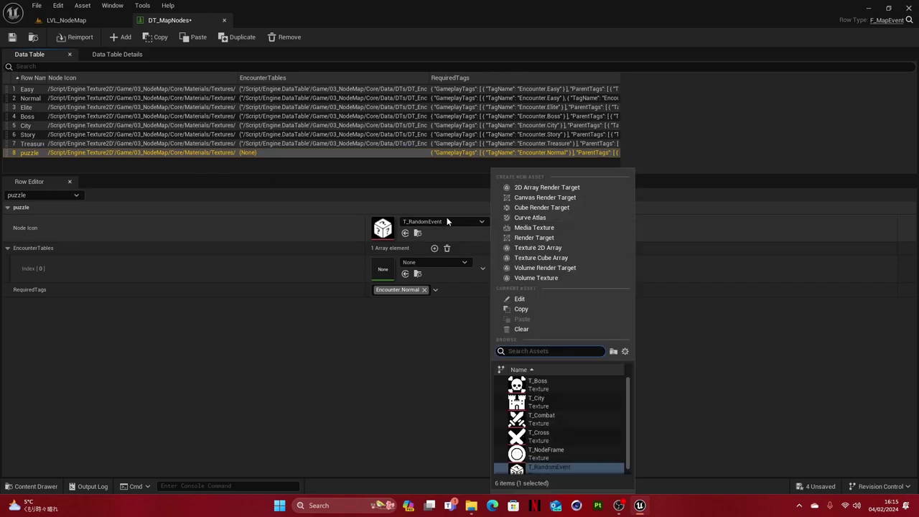
click(406, 358)
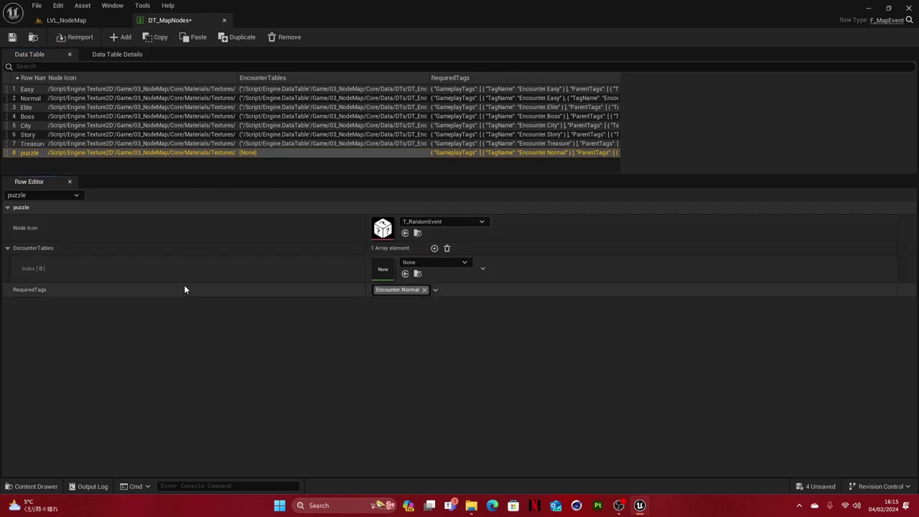
- From the Easy row's encounter table, browse to DT_Encounter in the project assets
click(28, 89)
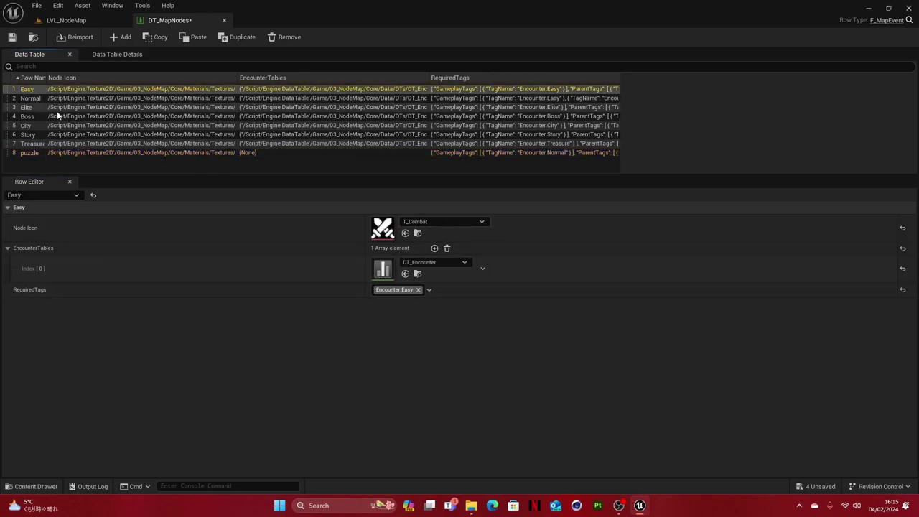
click(427, 262)
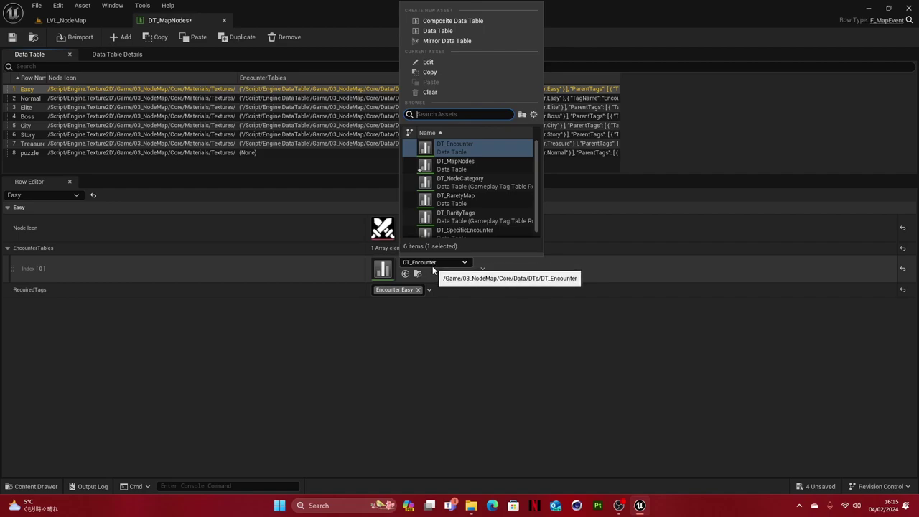
click(418, 273)
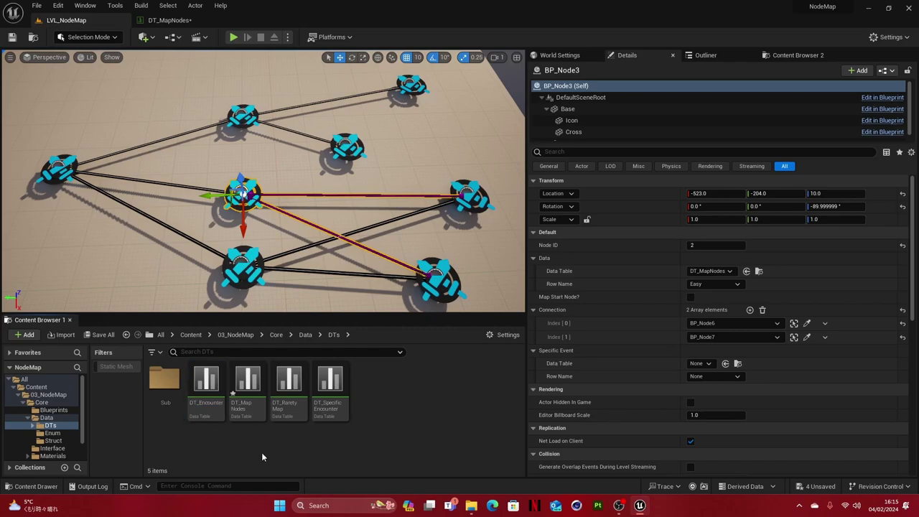
- Open DT_SpecificEncounter and dock its editor tab beside the others
right_click(203, 390)
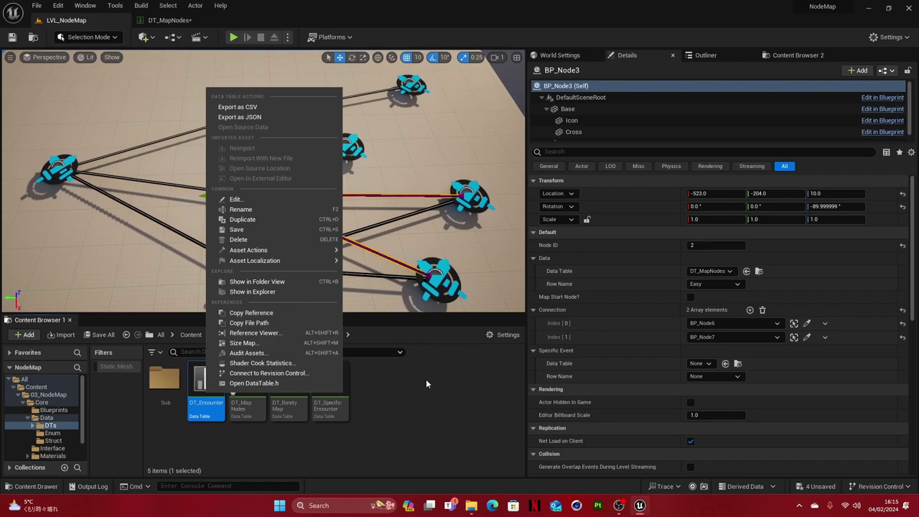
click(414, 401)
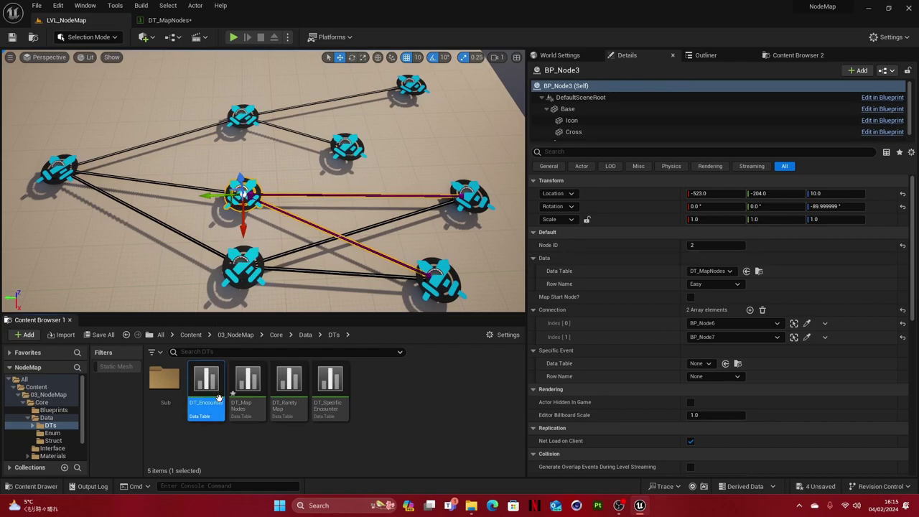
mouse_move(219, 397)
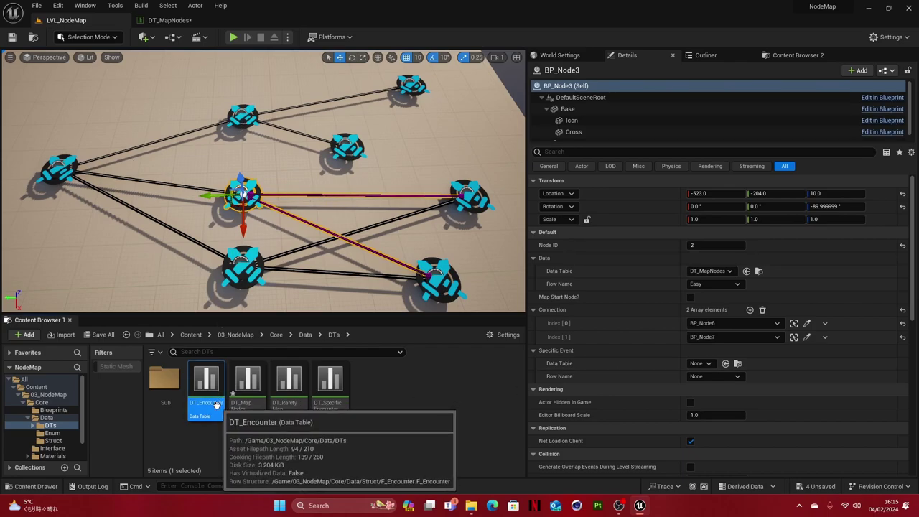
click(336, 405)
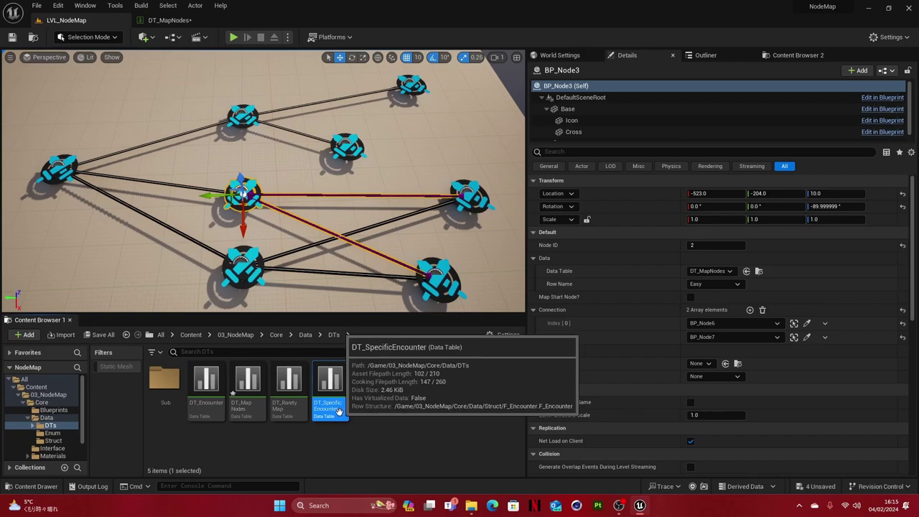
mouse_move(199, 404)
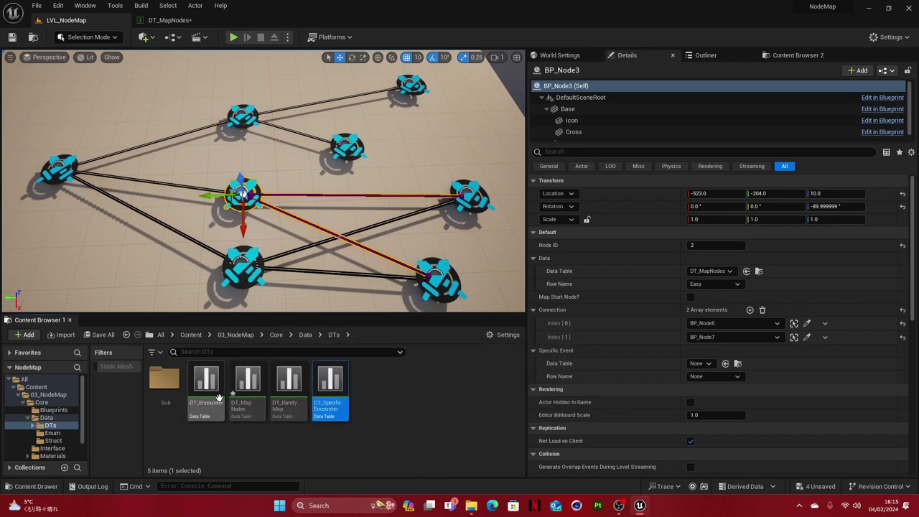
double_click(331, 410)
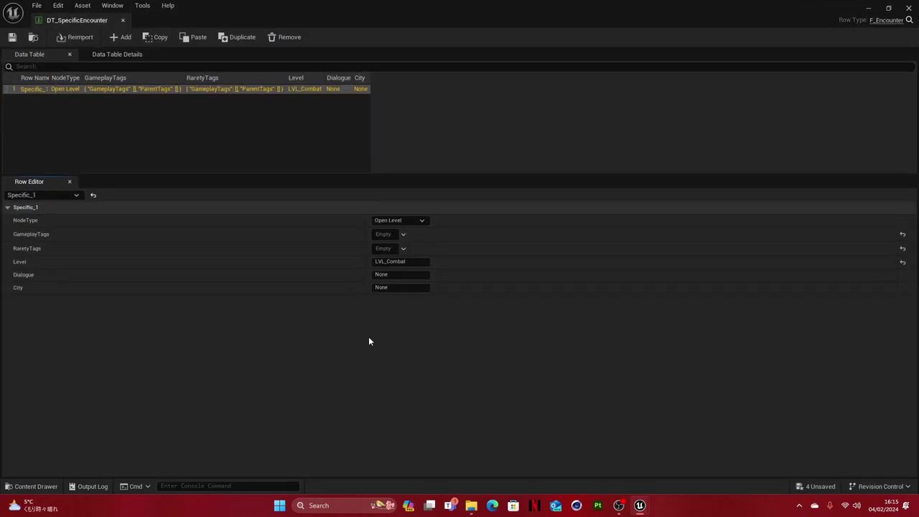
drag(81, 20, 344, 20)
click(66, 20)
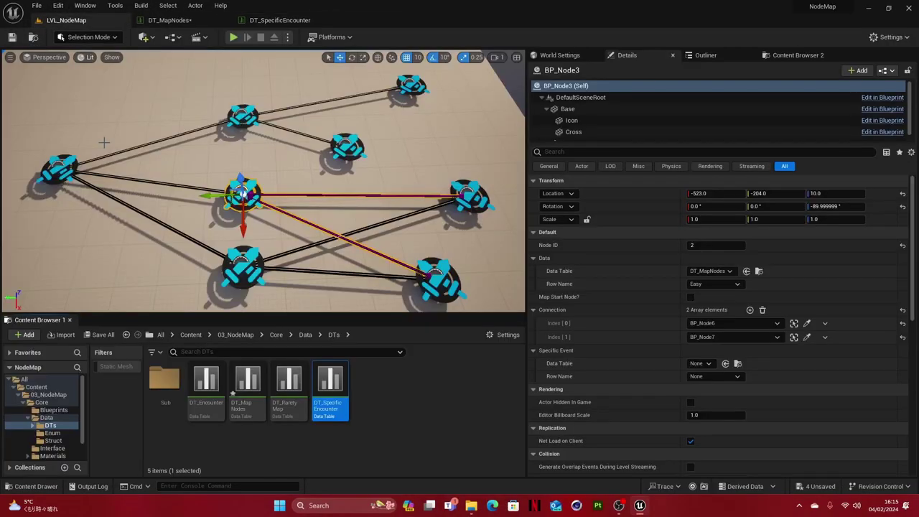
- Open DT_Encounter, compare it with DT_SpecificEncounter's Specific_1 row, then close DT_SpecificEncounter
double_click(209, 391)
click(300, 21)
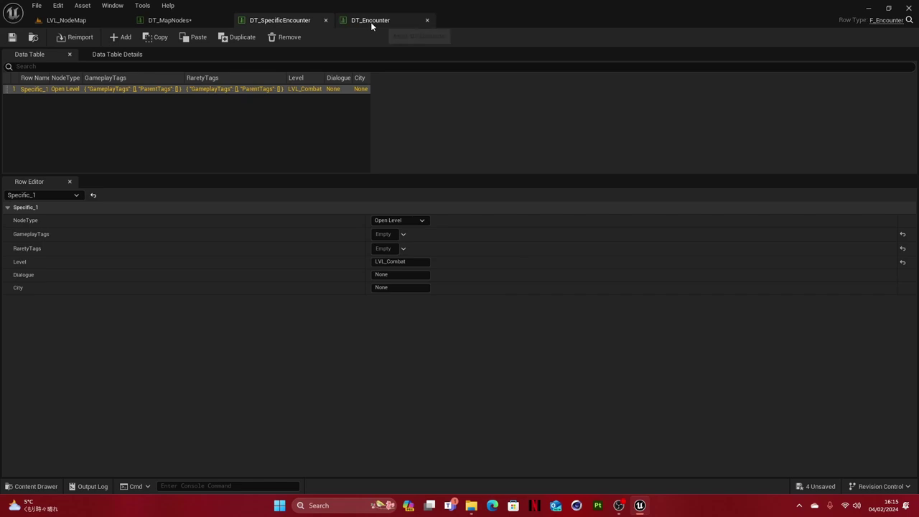
click(359, 20)
click(311, 23)
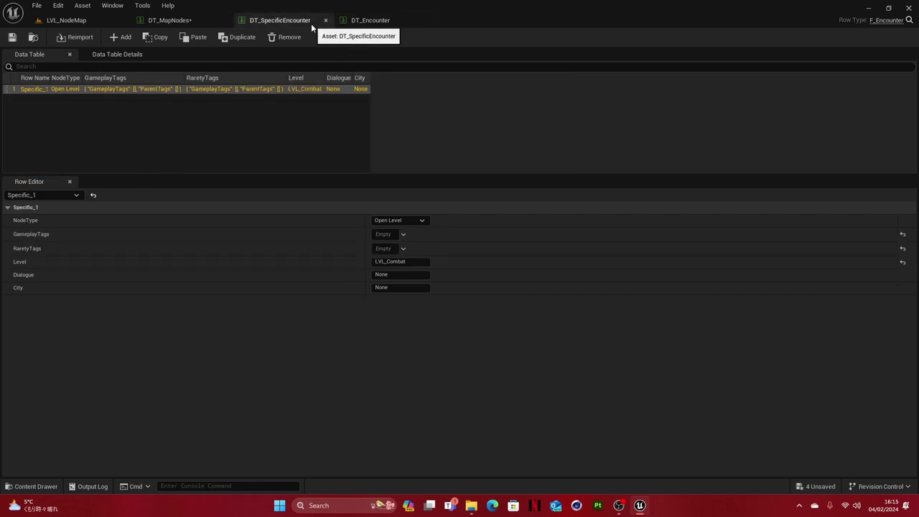
click(325, 21)
click(263, 23)
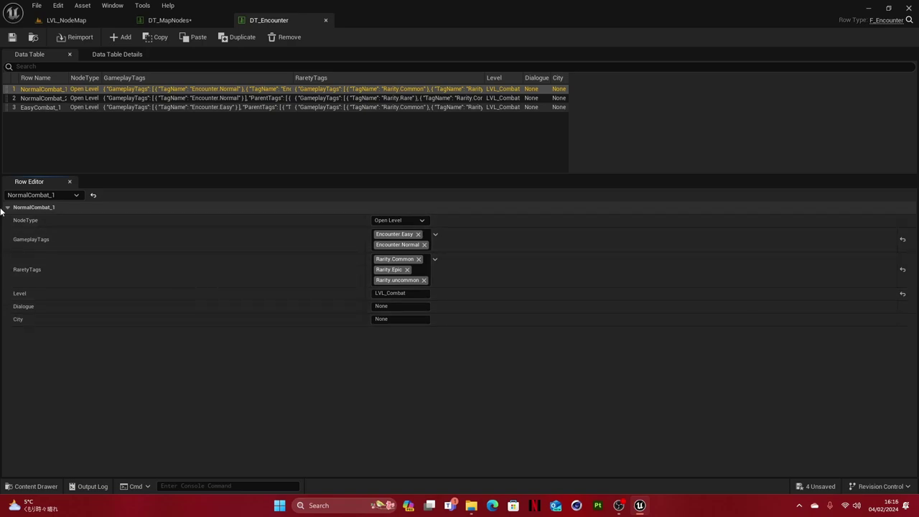
click(381, 221)
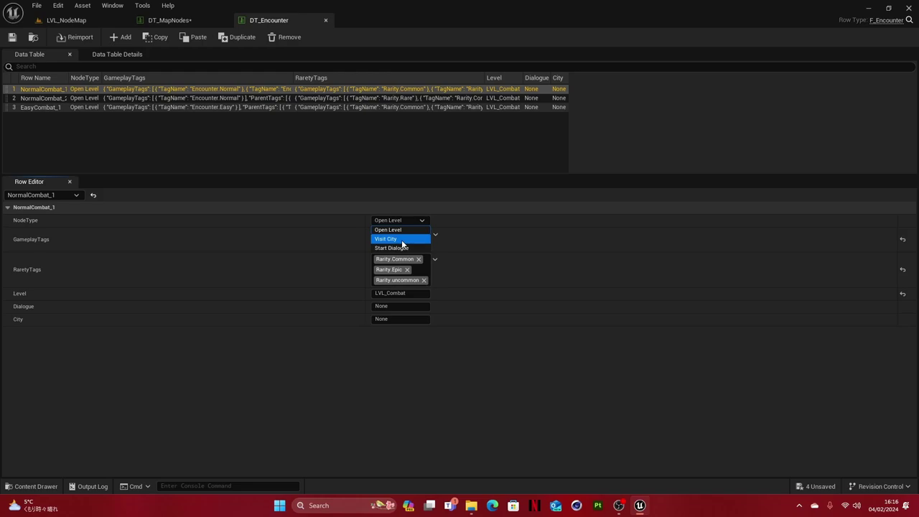
click(474, 233)
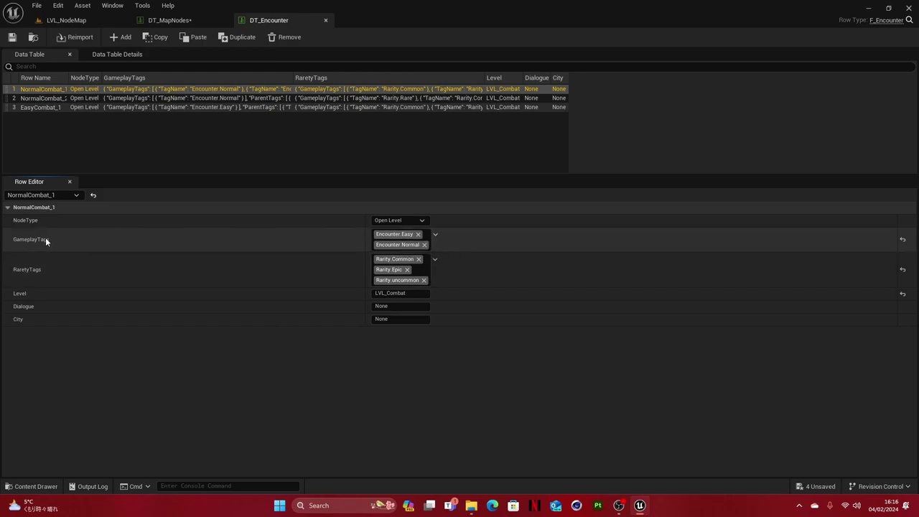
click(47, 107)
click(44, 89)
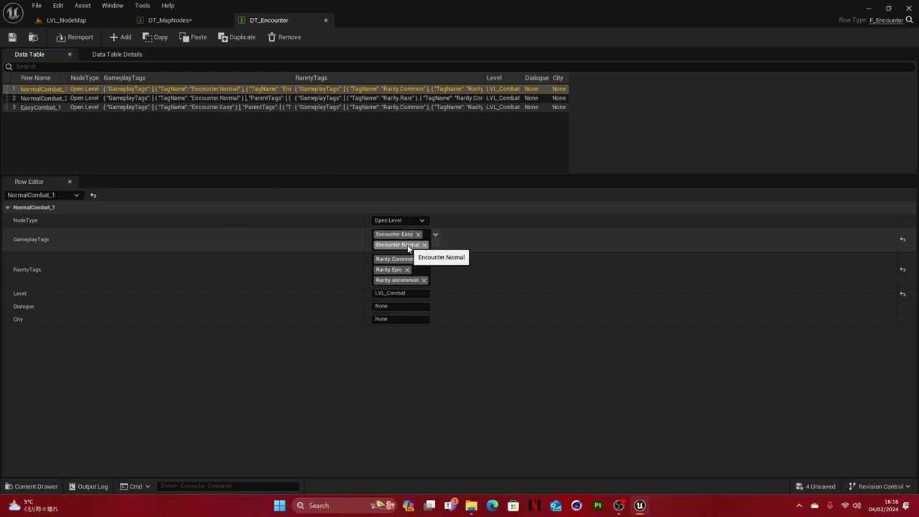
click(169, 21)
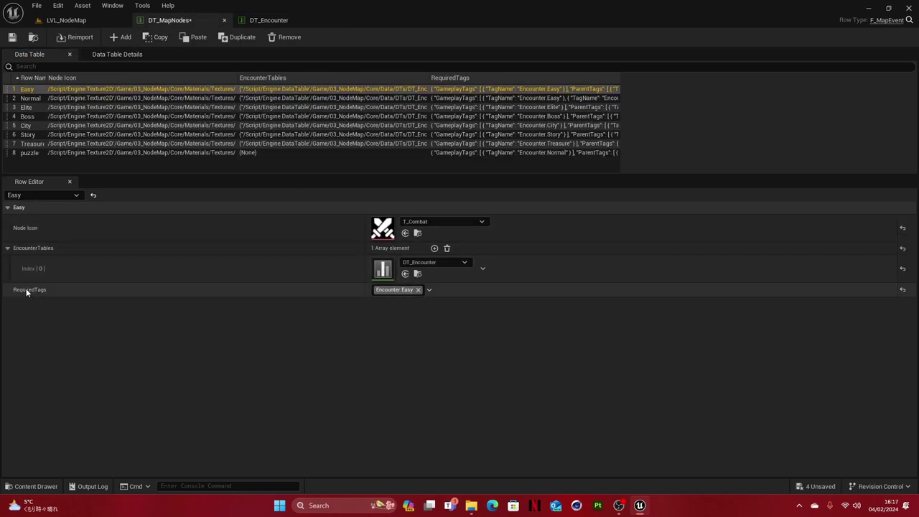
click(33, 108)
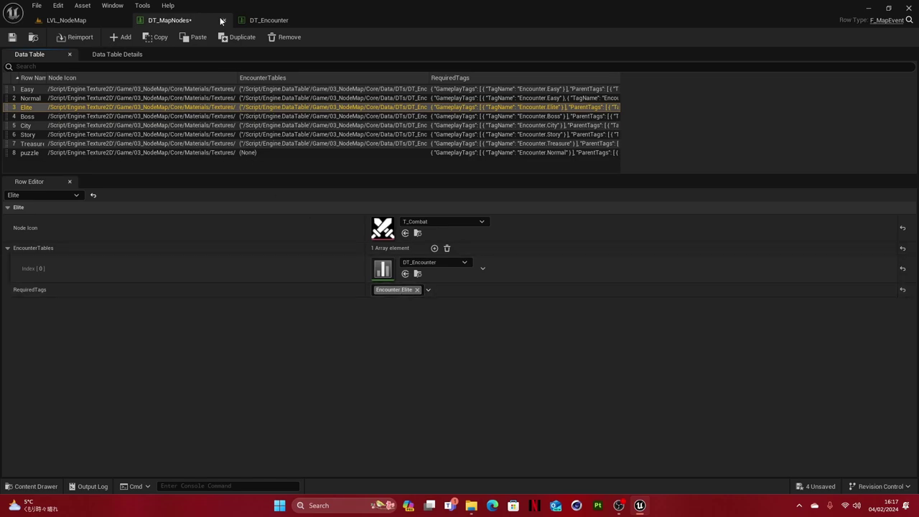
click(268, 21)
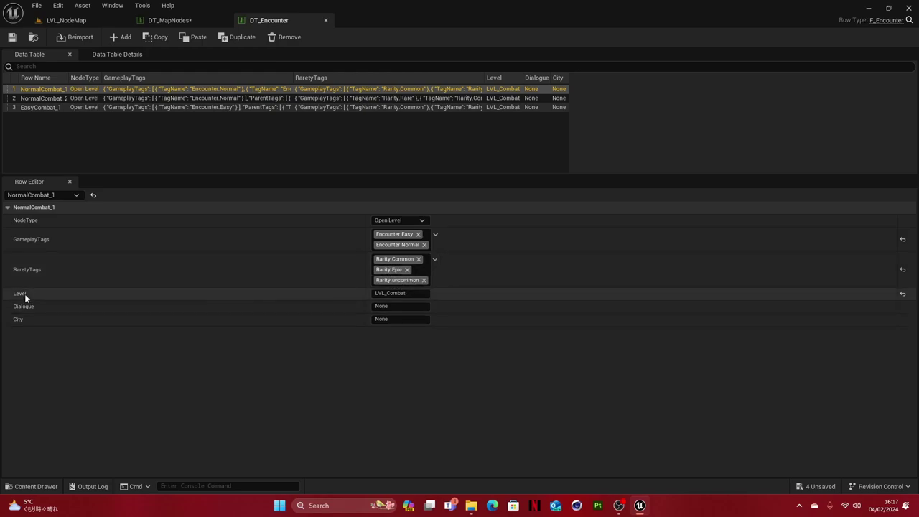
- Check NormalCombat_1's Level (LVL_Combat), Dialogue and City (None) without editing, then return to LVL_NodeMap
click(387, 293)
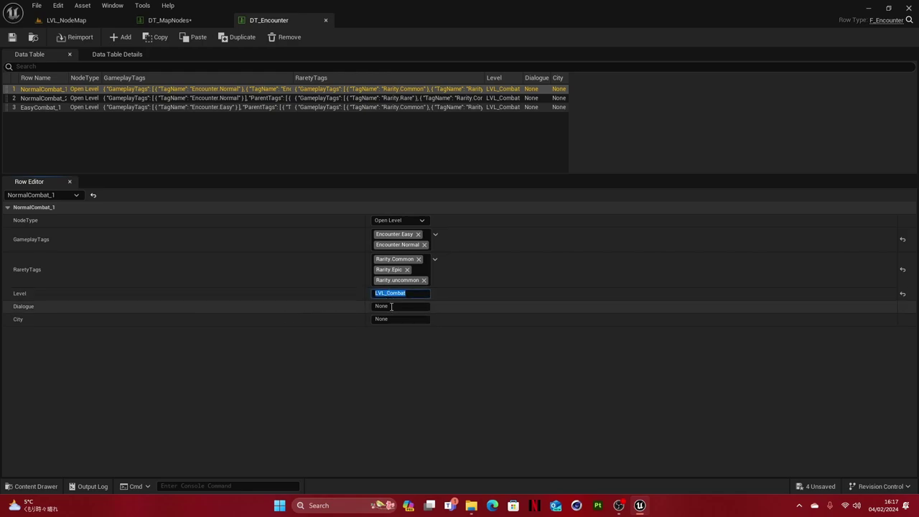
click(405, 355)
click(374, 306)
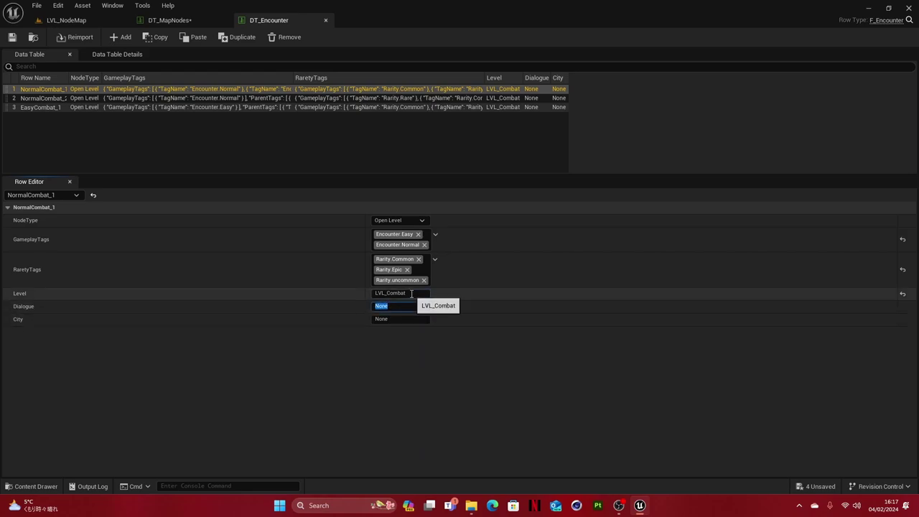
click(398, 307)
double_click(398, 307)
click(400, 319)
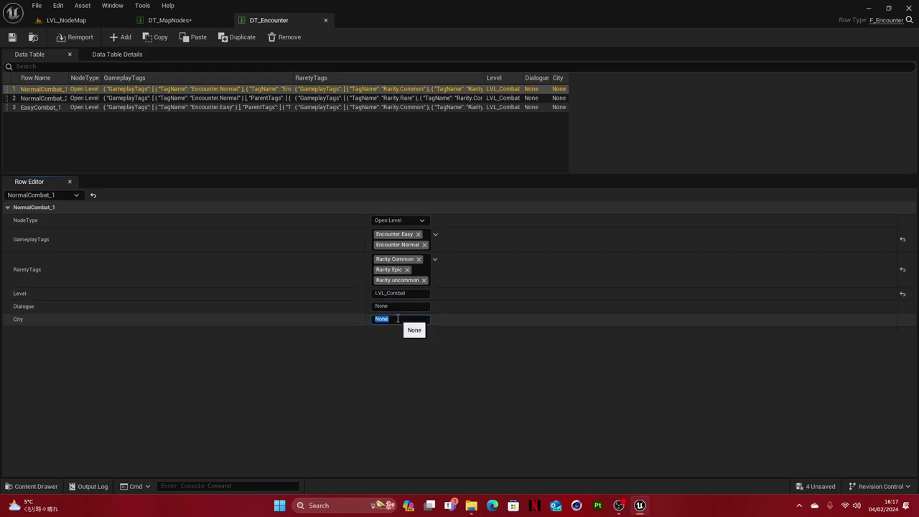
click(367, 351)
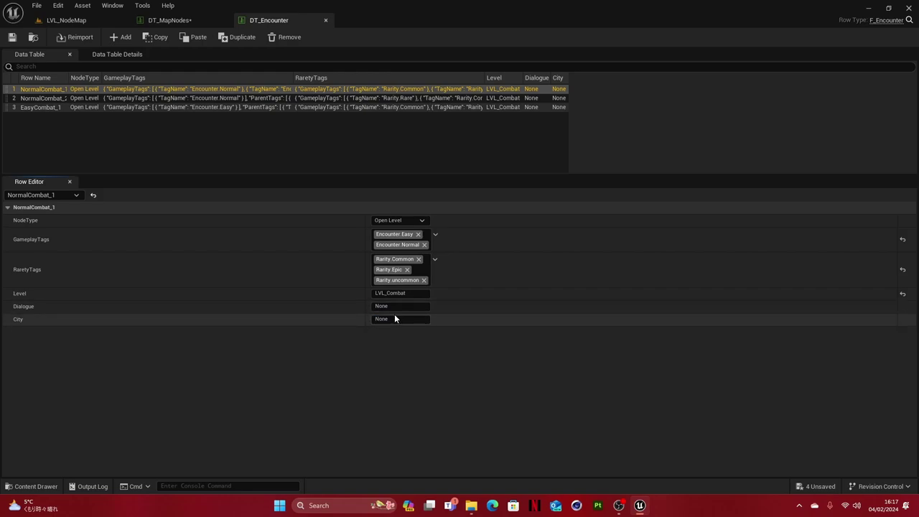
click(61, 21)
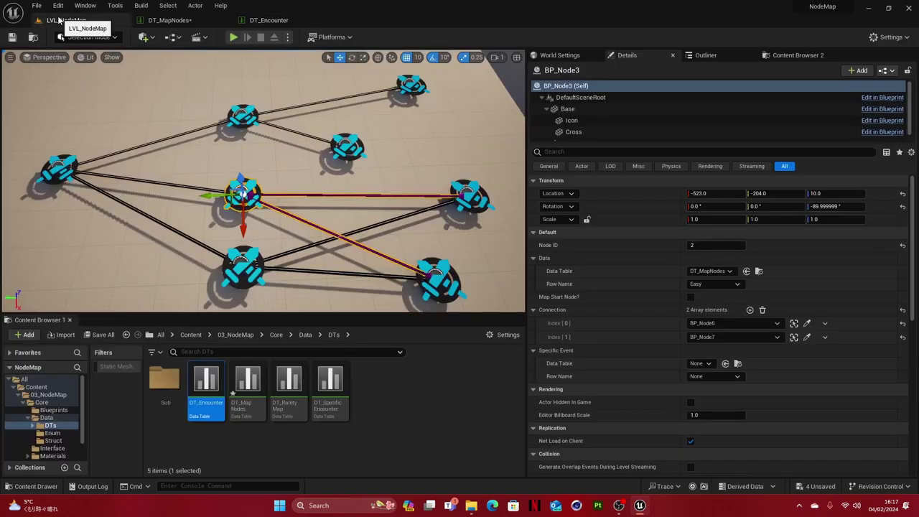
- Open the F_Encounter structure from Data > Struct and collapse the City field's settings
click(305, 334)
double_click(248, 378)
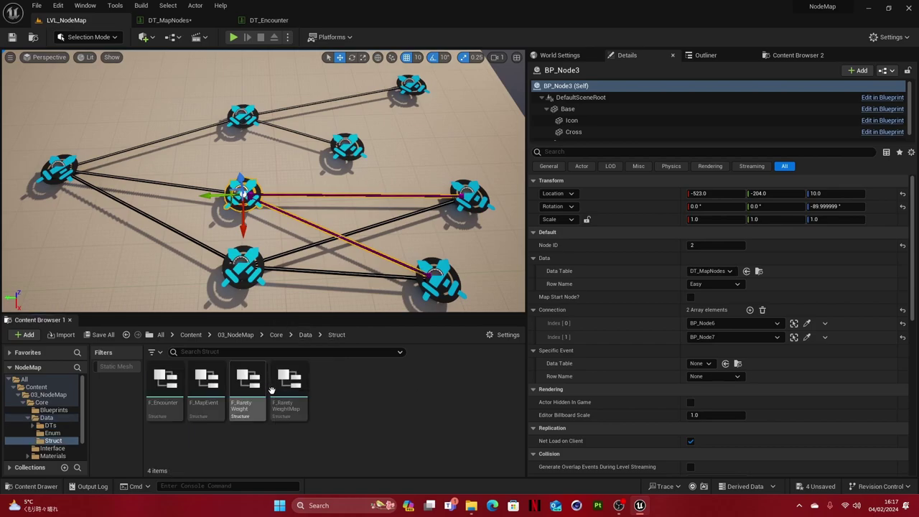
double_click(165, 381)
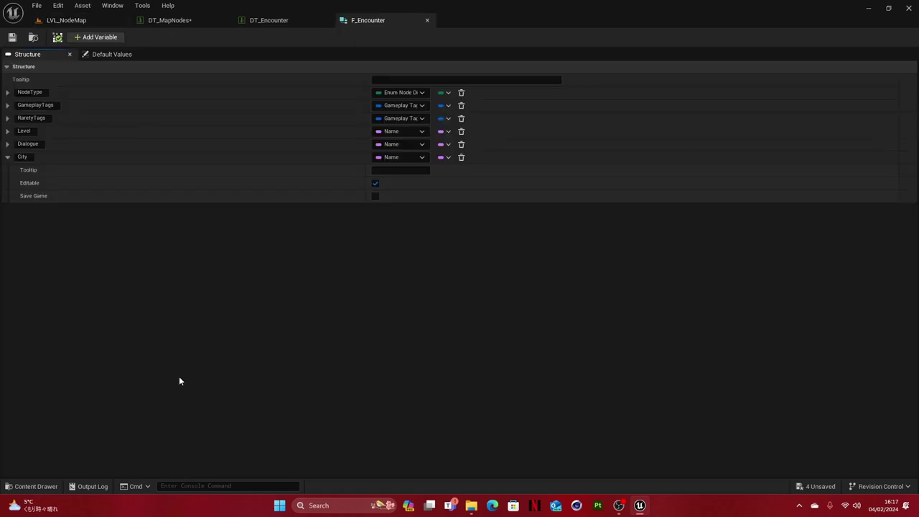
click(7, 157)
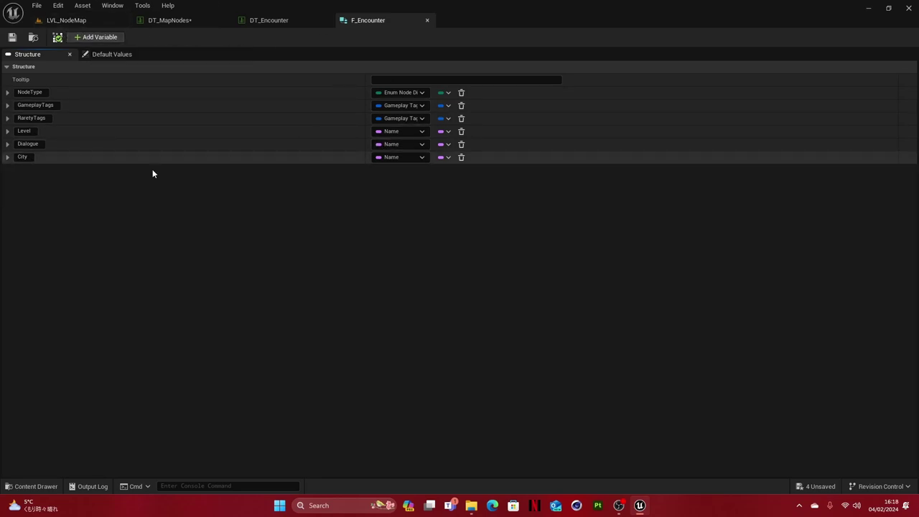
- Save all unsaved assets and go back to the LVL_NodeMap level
click(36, 6)
click(58, 62)
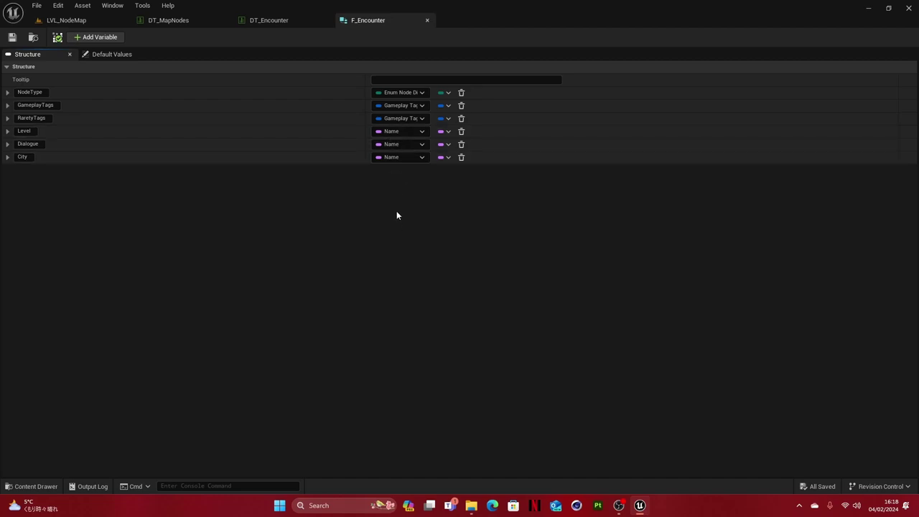
click(66, 20)
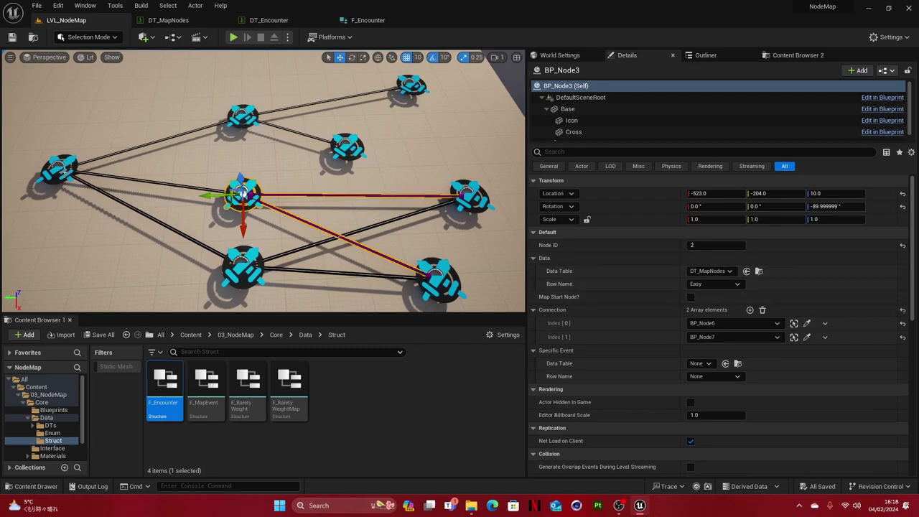
- Add a fourth connection from start node BP_Node to BP_Node7, then delete it again
click(57, 169)
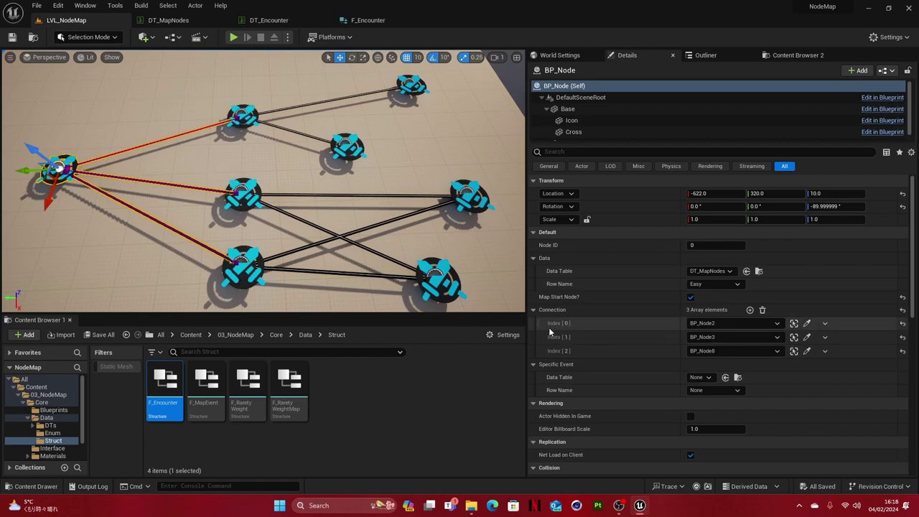
click(749, 310)
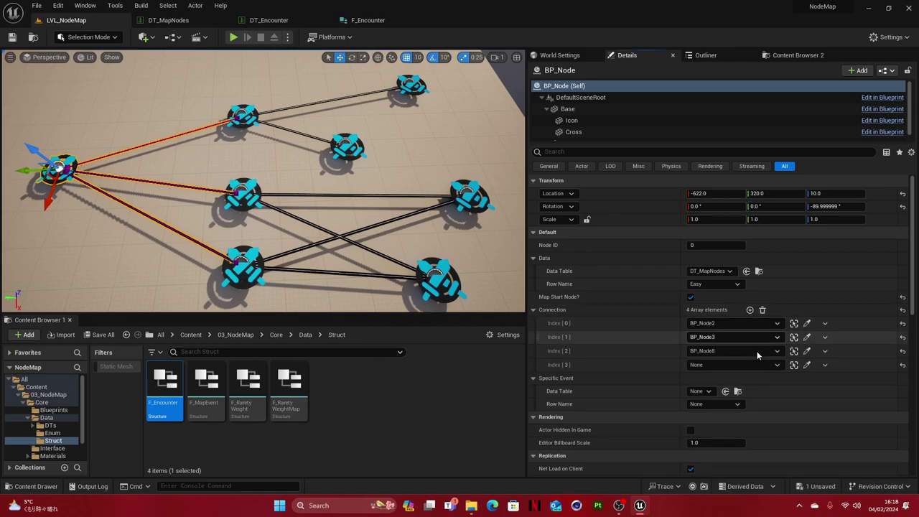
click(807, 365)
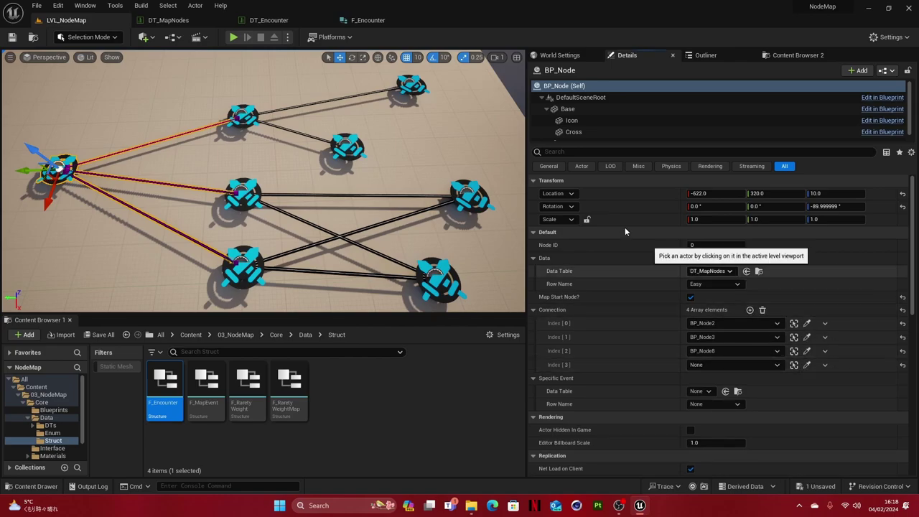
click(470, 195)
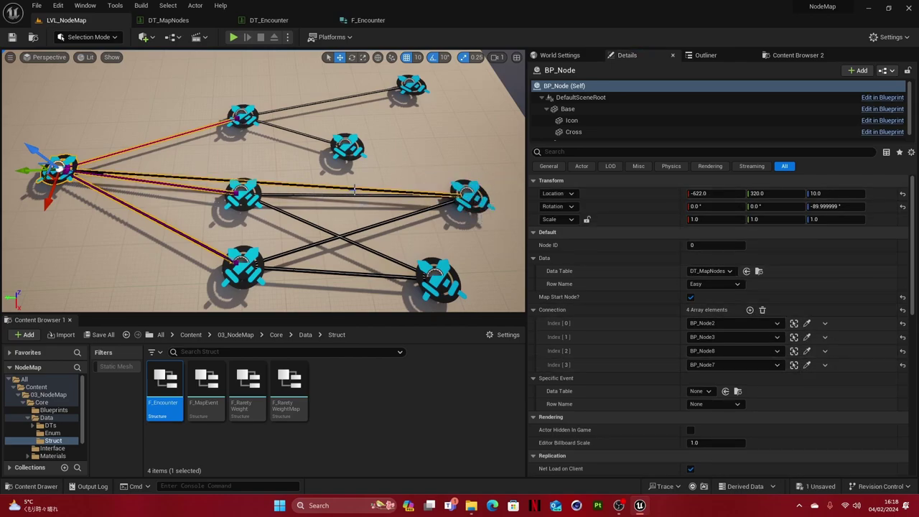
click(824, 365)
click(836, 389)
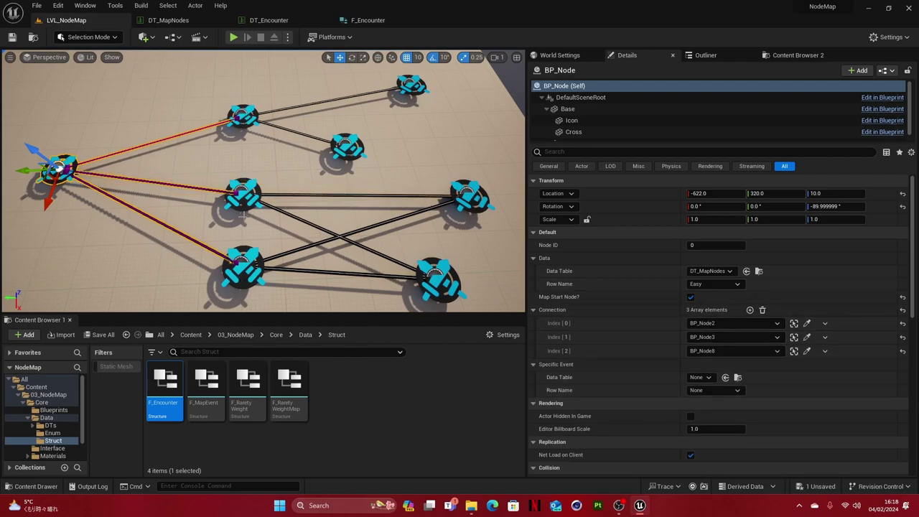
- Move BP_Node3 to X -593 and BP_Node to X -612, then save all
click(242, 199)
drag(241, 227, 239, 204)
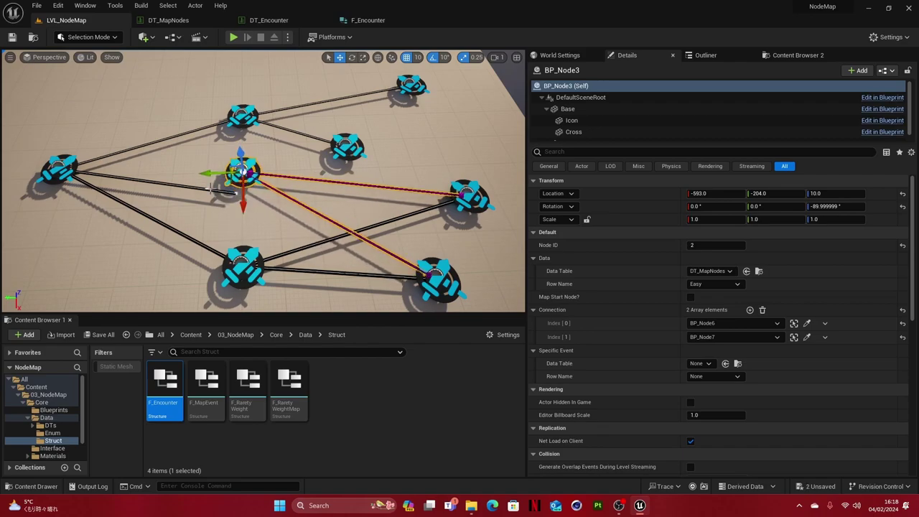
click(62, 170)
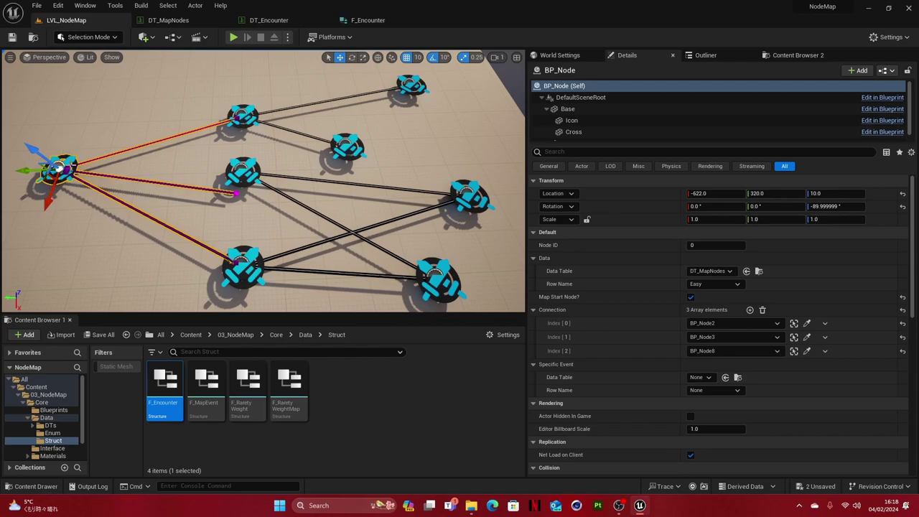
drag(51, 201, 204, 182)
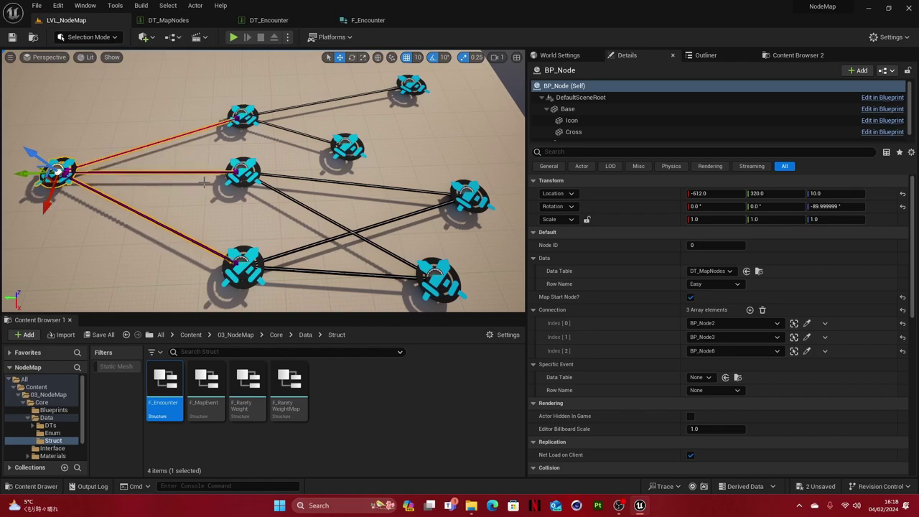
click(36, 6)
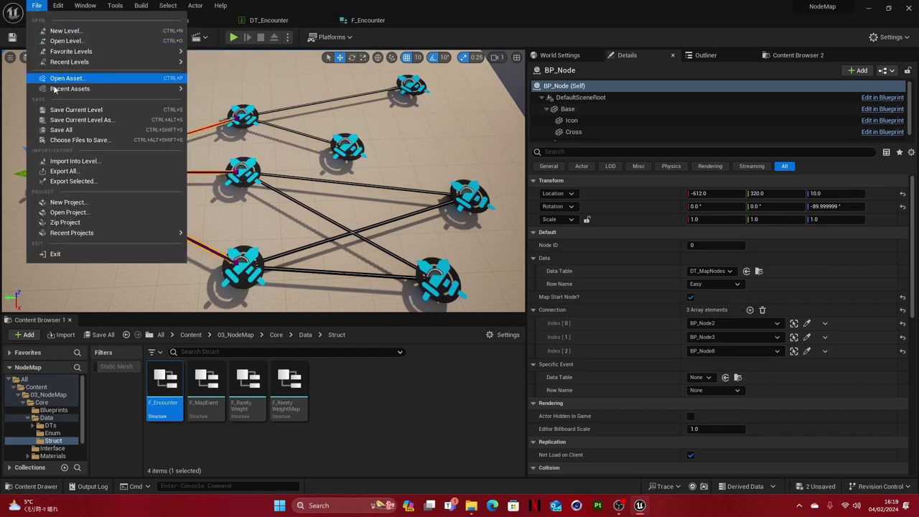
click(58, 130)
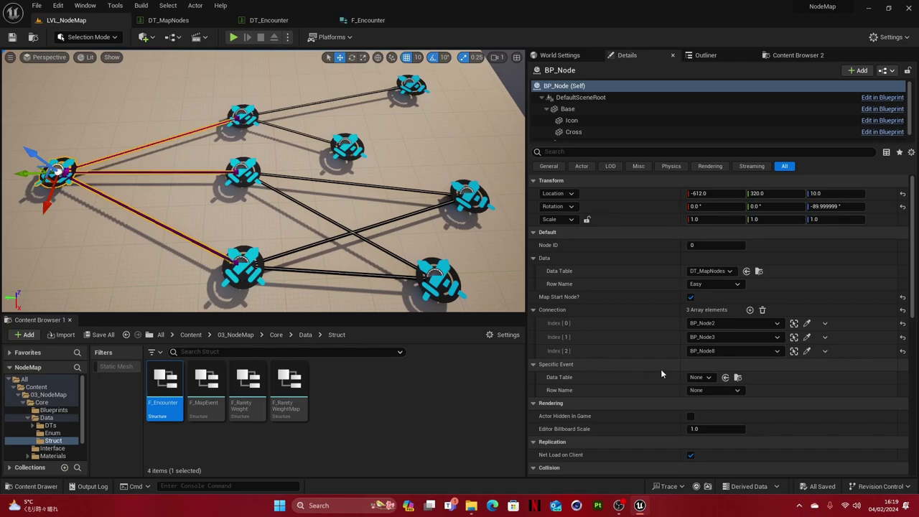
- Try DT_Encounter, then DT_SpecificEncounter with row Specific_1, as BP_Node's Specific Event
click(700, 377)
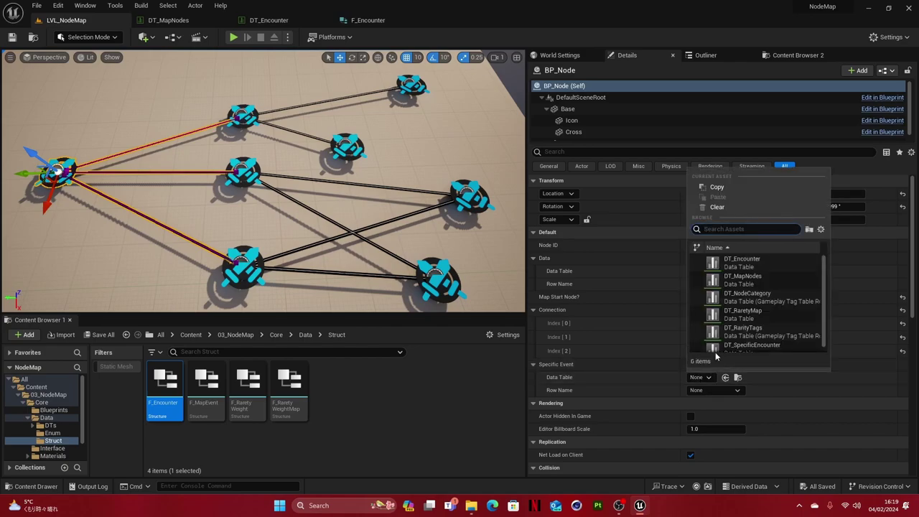
click(749, 261)
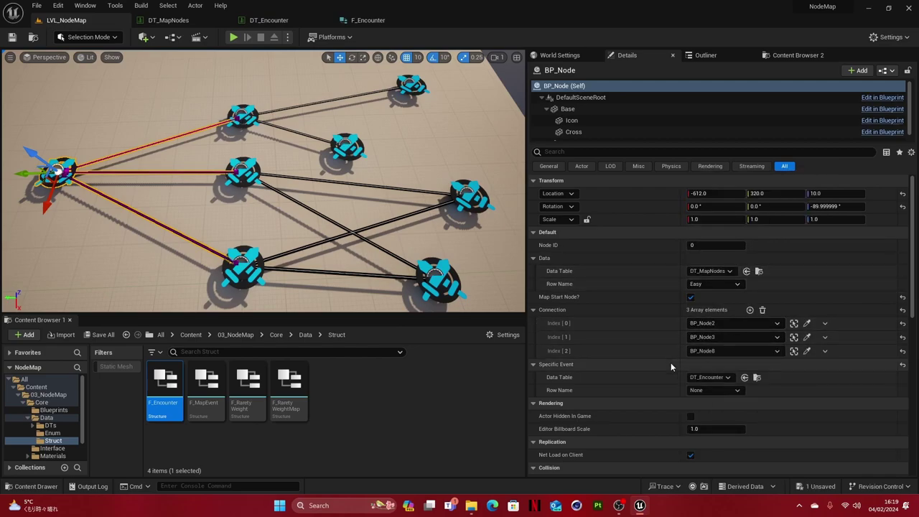
click(710, 392)
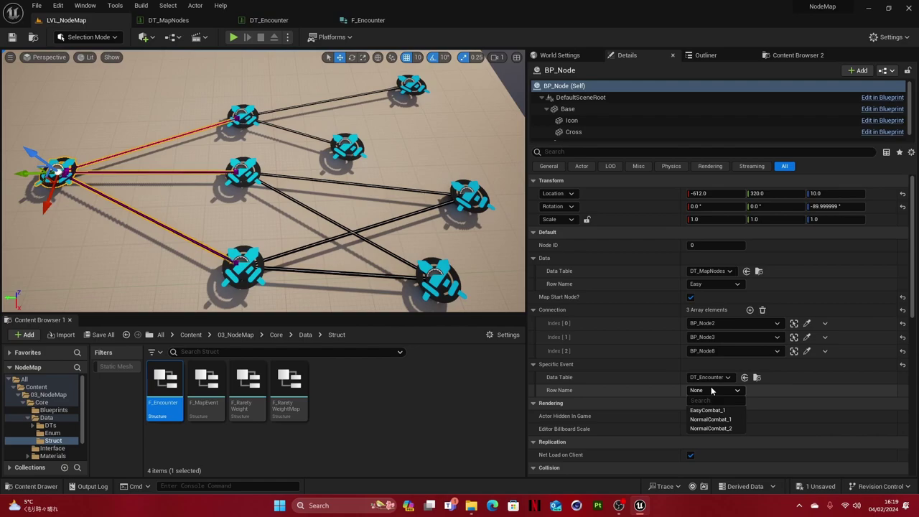
click(709, 377)
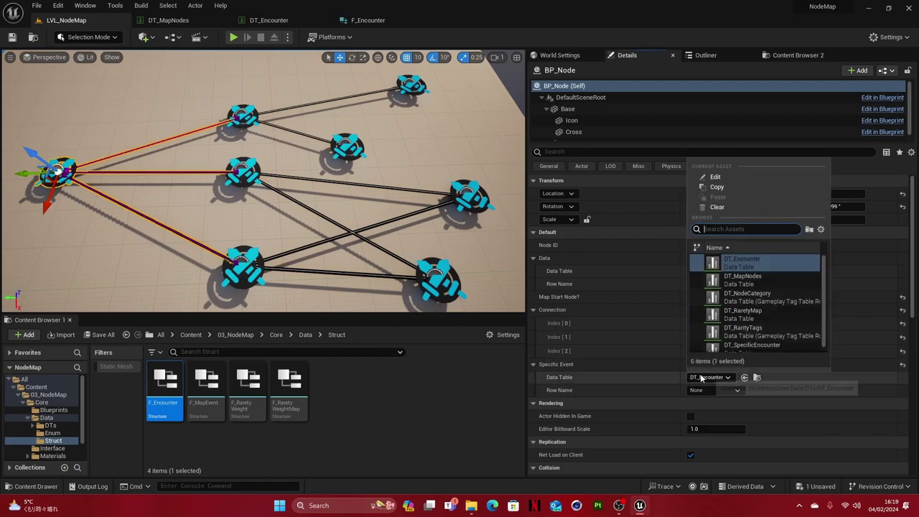
click(761, 340)
click(729, 389)
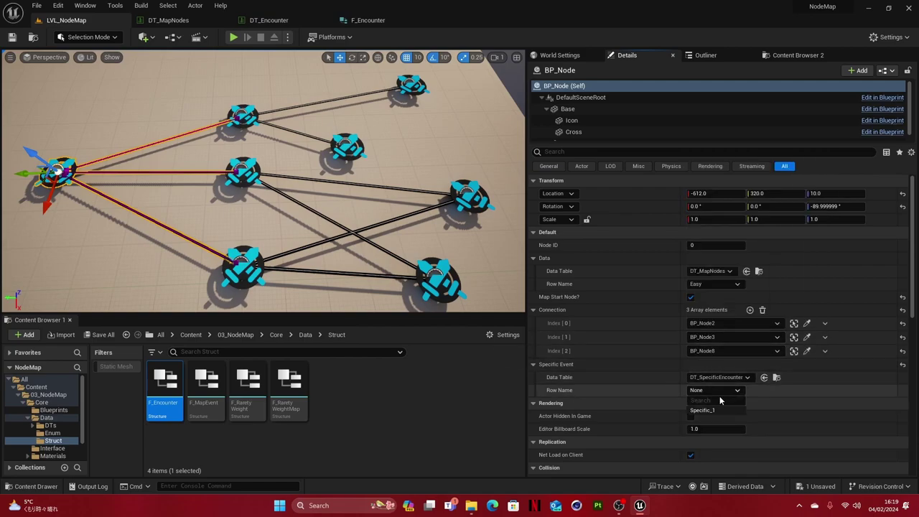
click(707, 409)
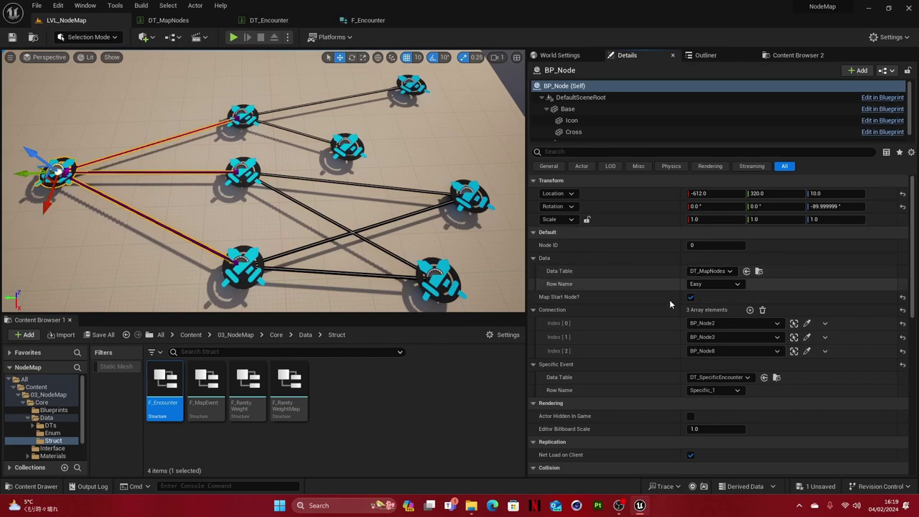
- Keep the node type Easy, clear the Specific Event data table to None, and save
click(712, 282)
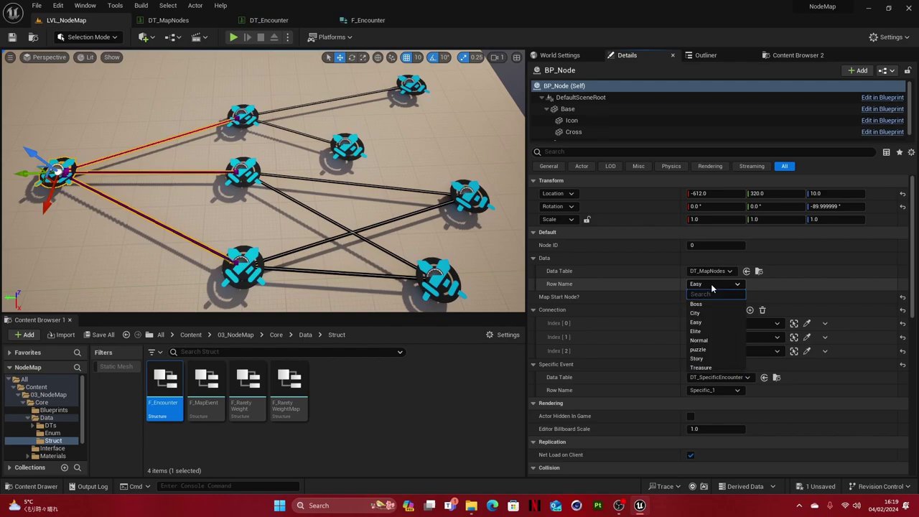
click(634, 281)
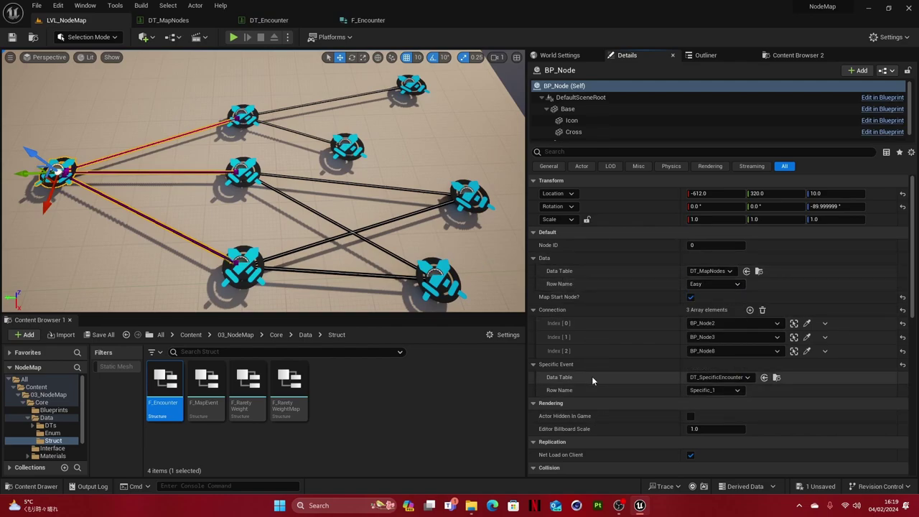
click(730, 377)
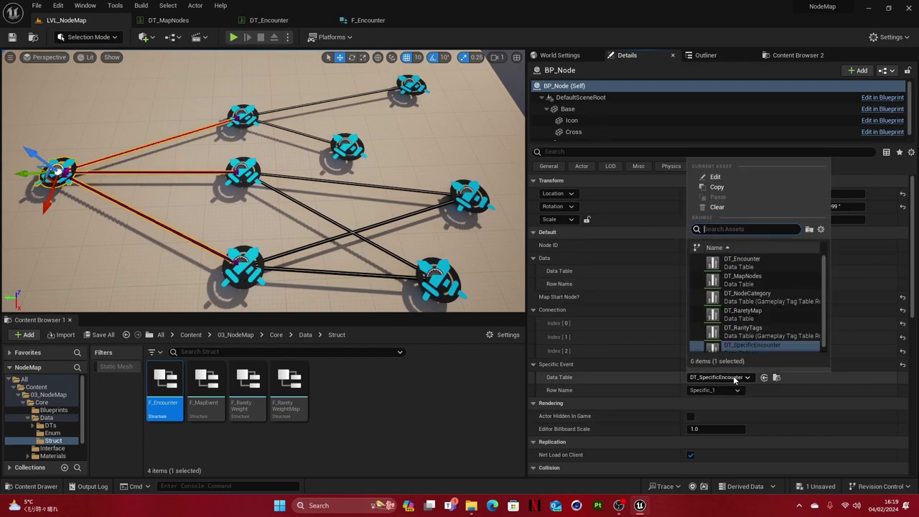
click(717, 206)
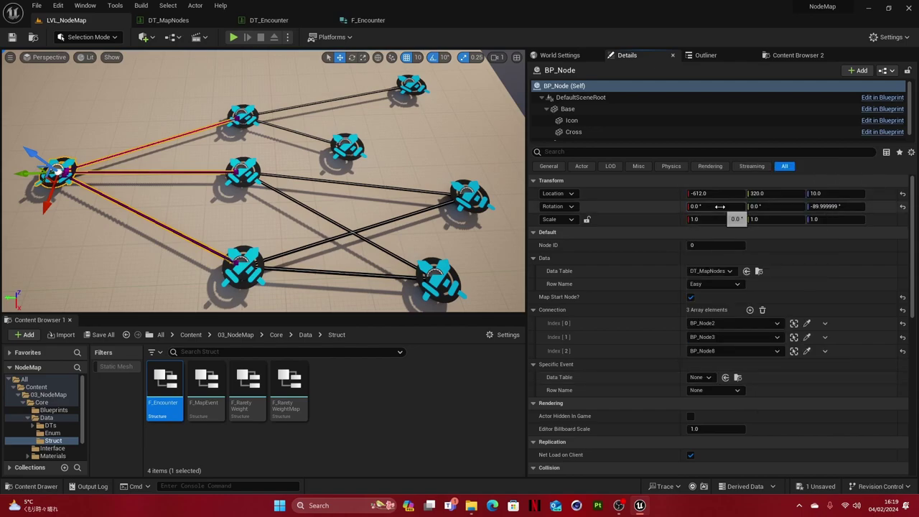
click(36, 6)
click(69, 133)
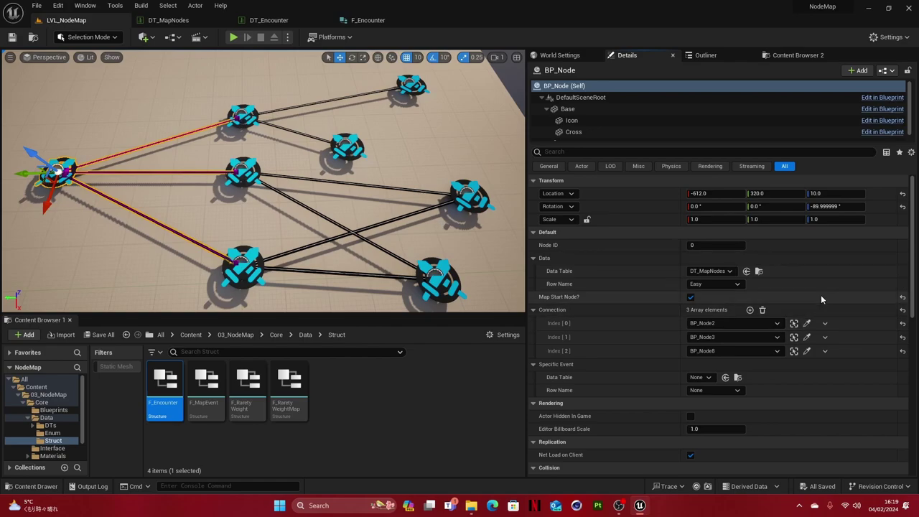
- Select BP_Node3, show the Outliner, open the BP_Node Blueprint, then frame BP_Node3 close-up
click(246, 172)
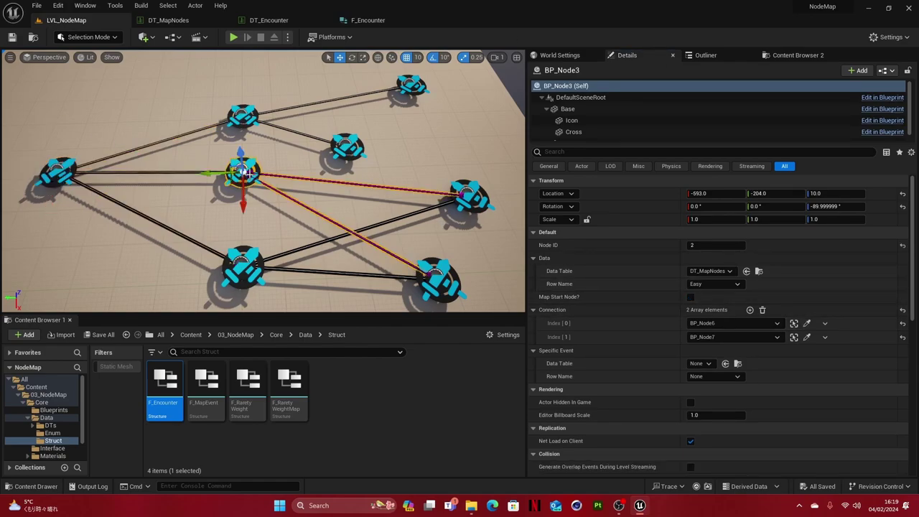
click(190, 334)
click(559, 56)
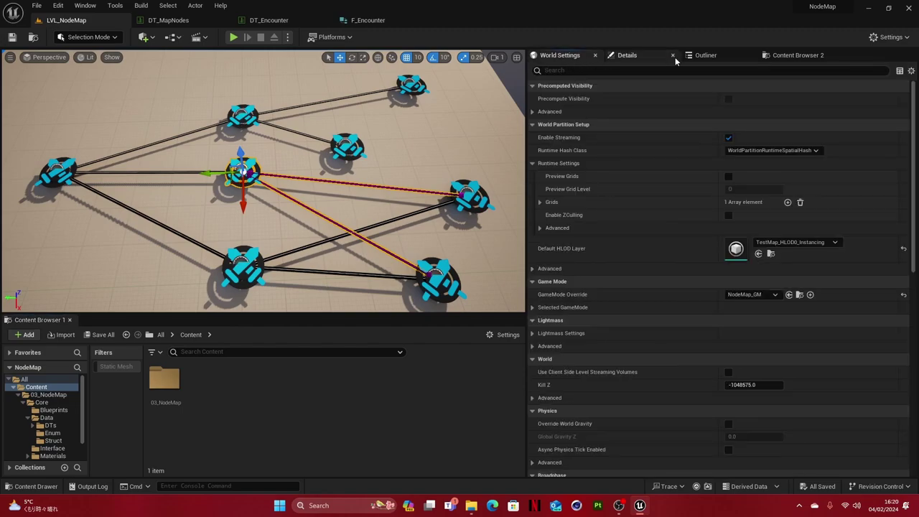
click(642, 56)
click(706, 56)
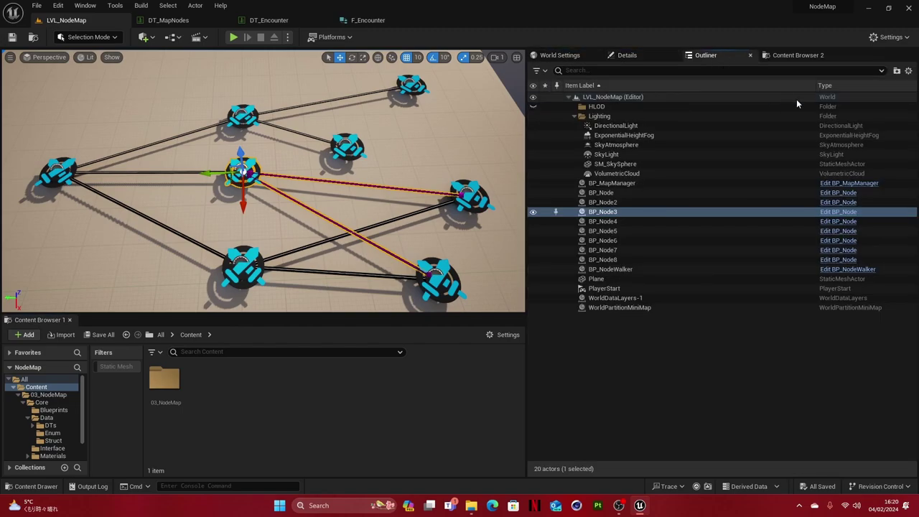
click(838, 211)
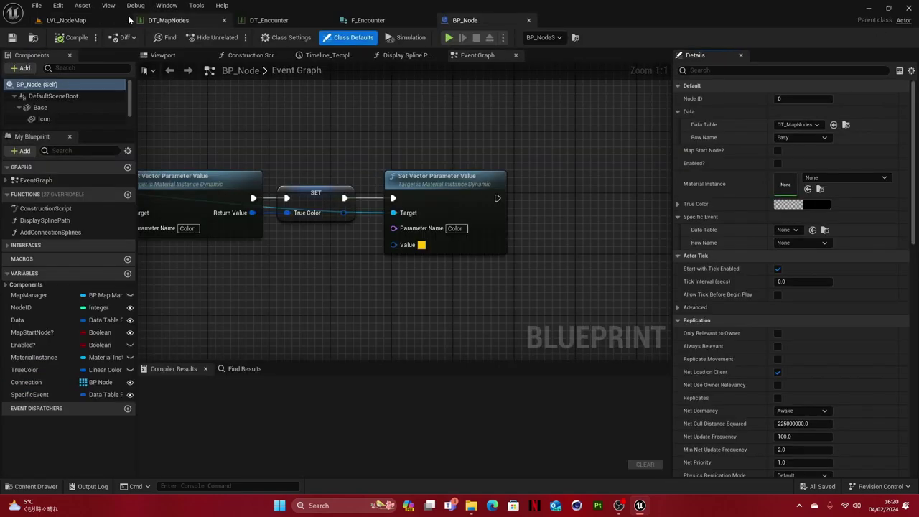
click(130, 20)
key(f)
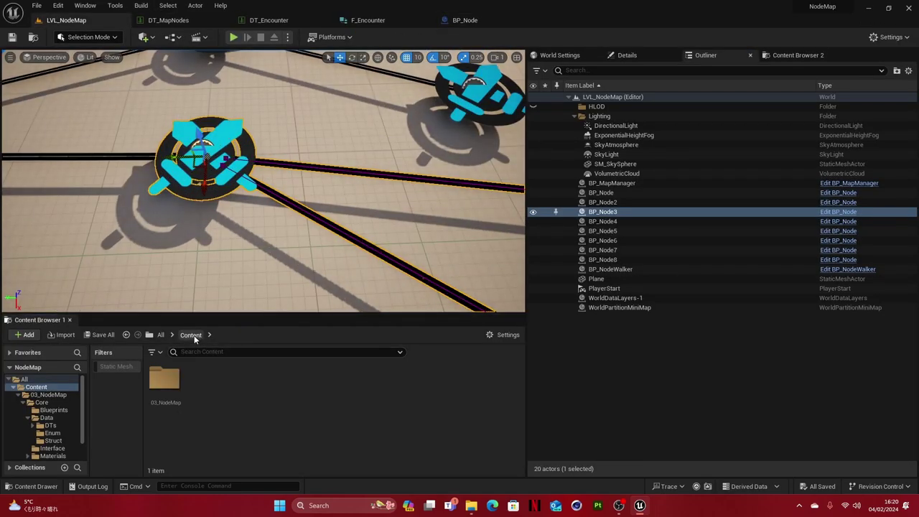
- Open the MI_Node_Icon material instance from 03_NodeMap/Core/Materials
double_click(176, 384)
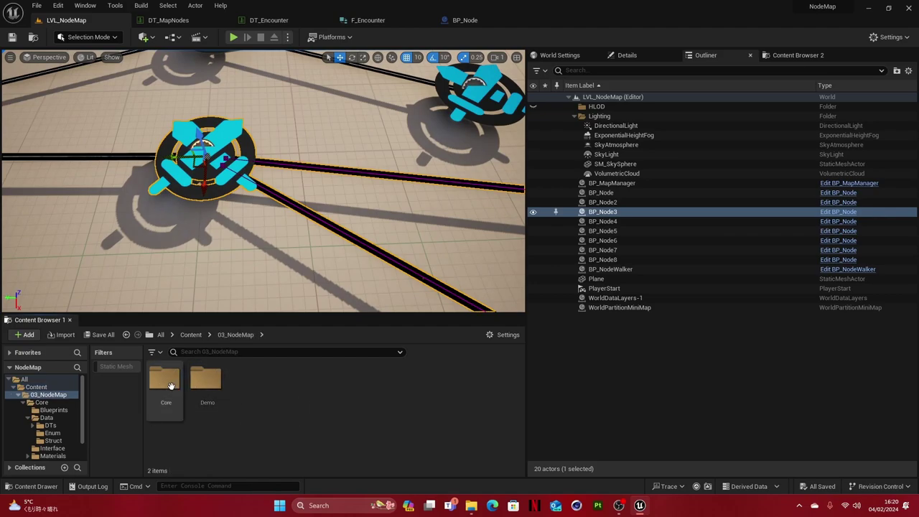
double_click(165, 380)
double_click(287, 379)
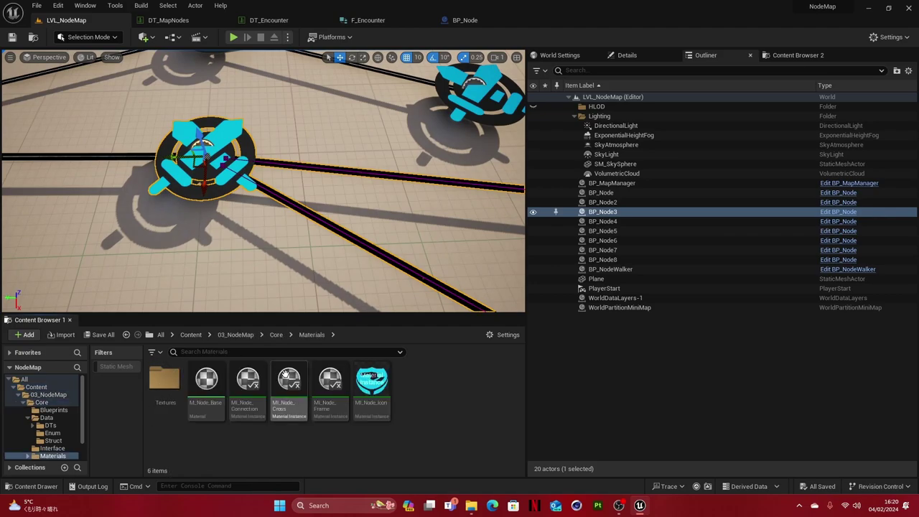
double_click(372, 381)
- Change MI_Node_Icon's Color parameter from cyan to pink (sRGB FF5E73FF)
click(546, 154)
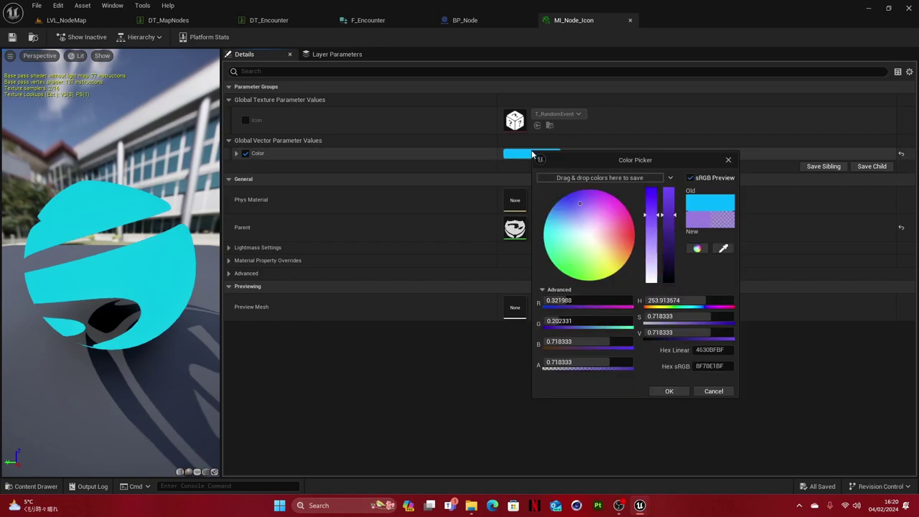
click(66, 20)
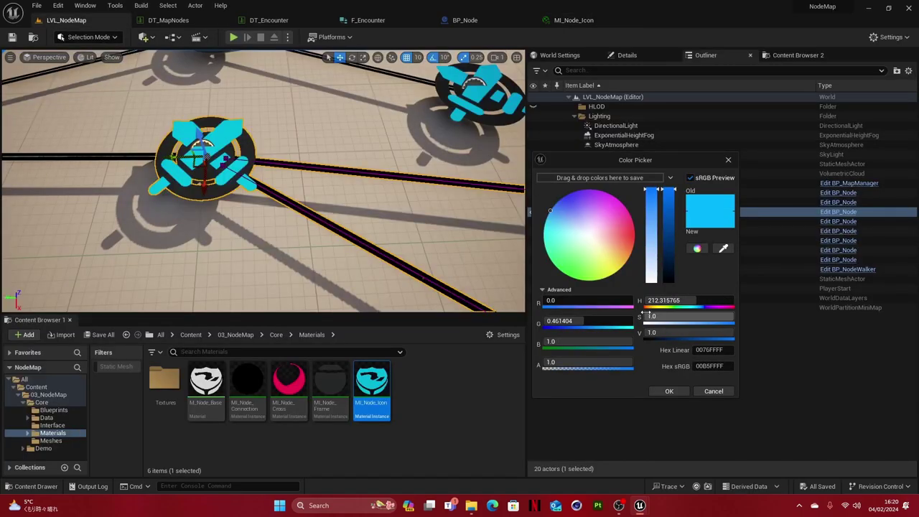
drag(562, 257, 629, 231)
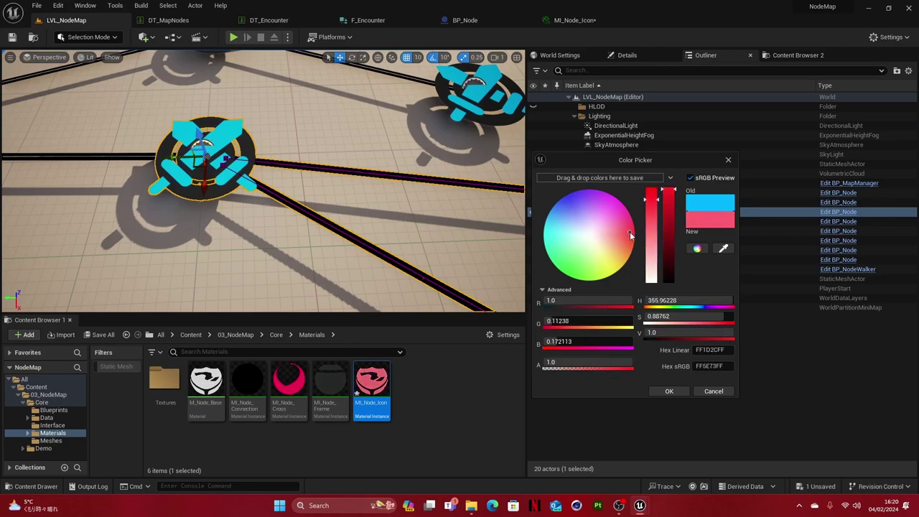
click(666, 391)
scroll(359, 205, down, 5)
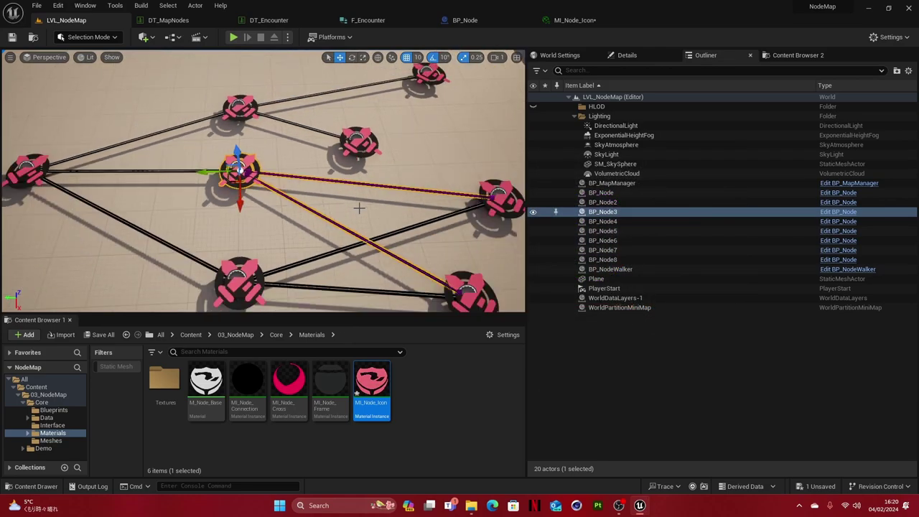
scroll(375, 195, up, 5)
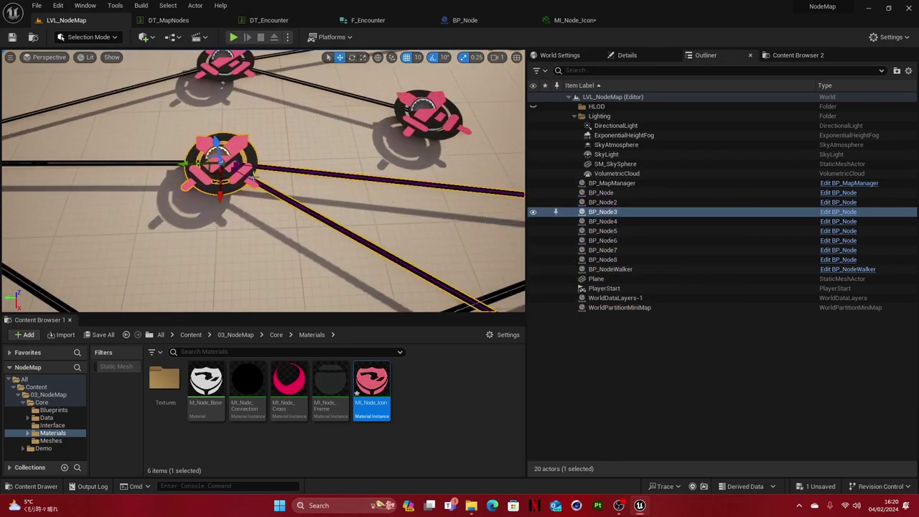
click(36, 5)
- Save the material and bring BP_Node's Set Vector Parameter Value node into view
click(65, 121)
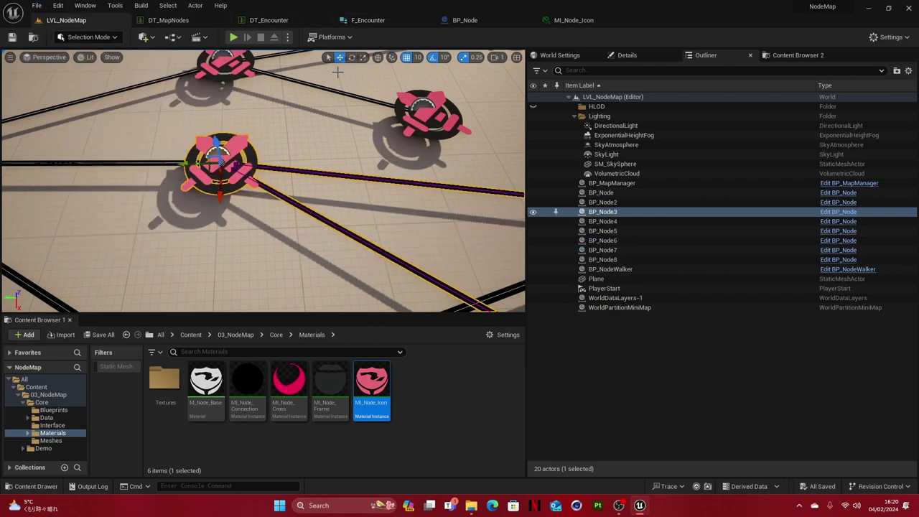
click(490, 20)
scroll(394, 128, down, 5)
scroll(394, 128, up, 5)
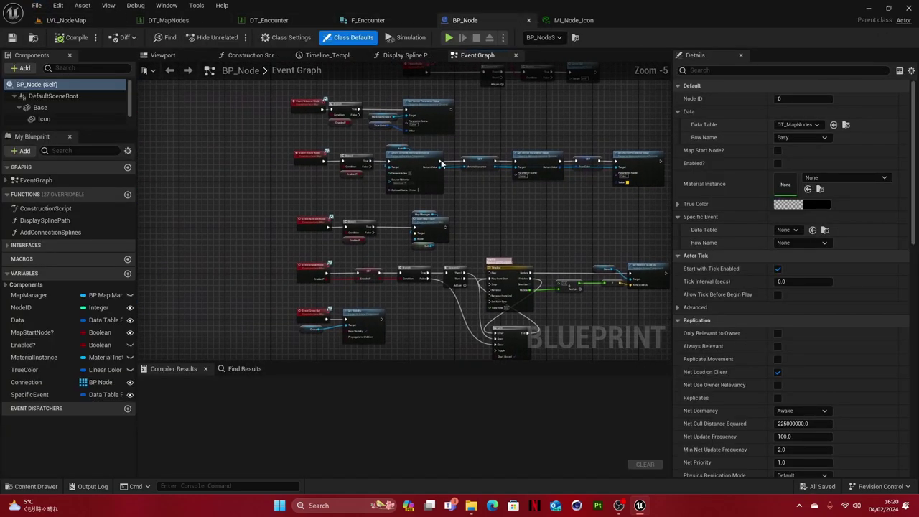
drag(227, 122, 358, 201)
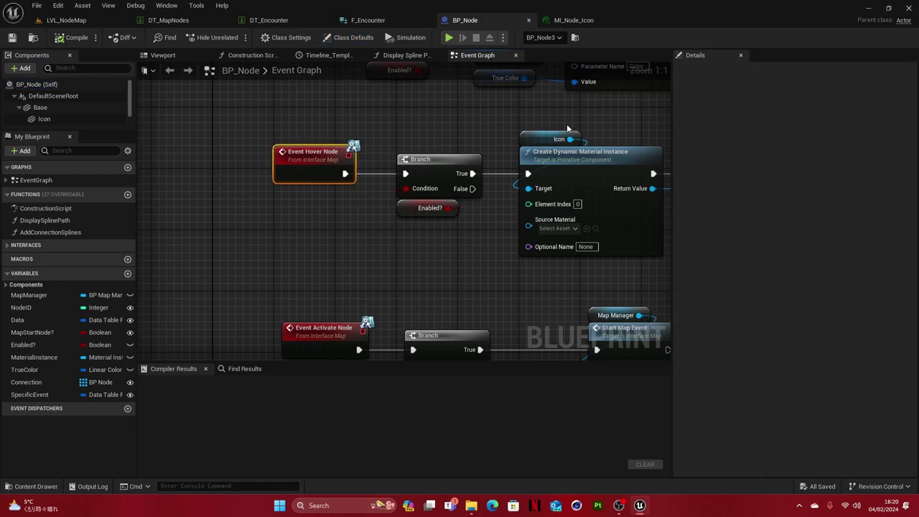
right_drag(566, 123, 310, 126)
right_drag(645, 151, 386, 149)
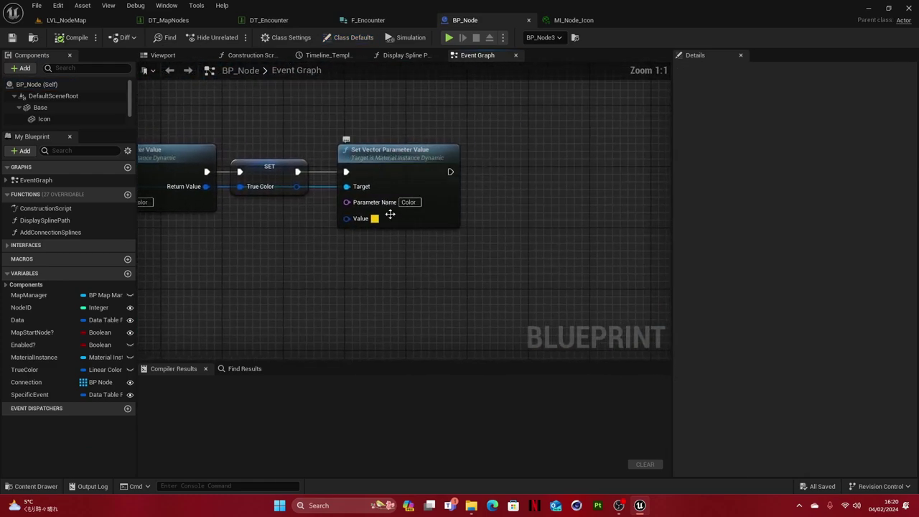
- Set the node's Value colour from yellow to blue and compile BP_Node
click(416, 168)
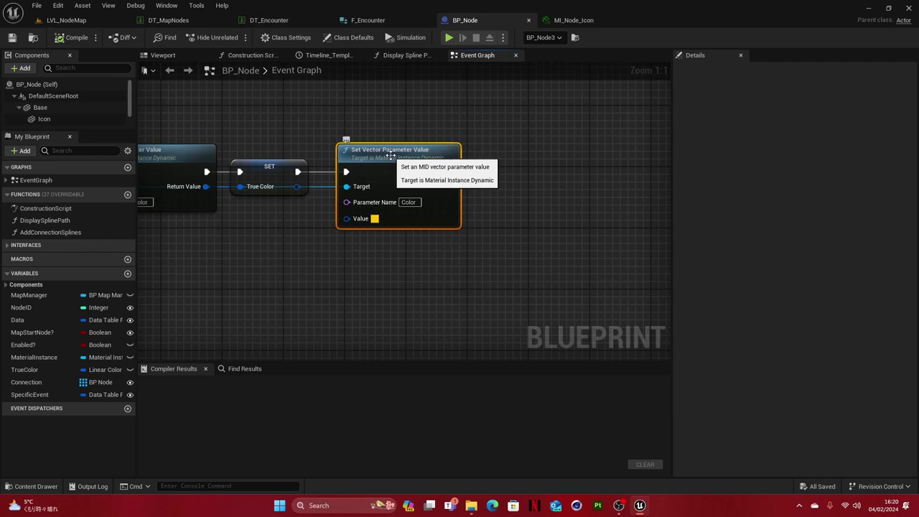
click(374, 218)
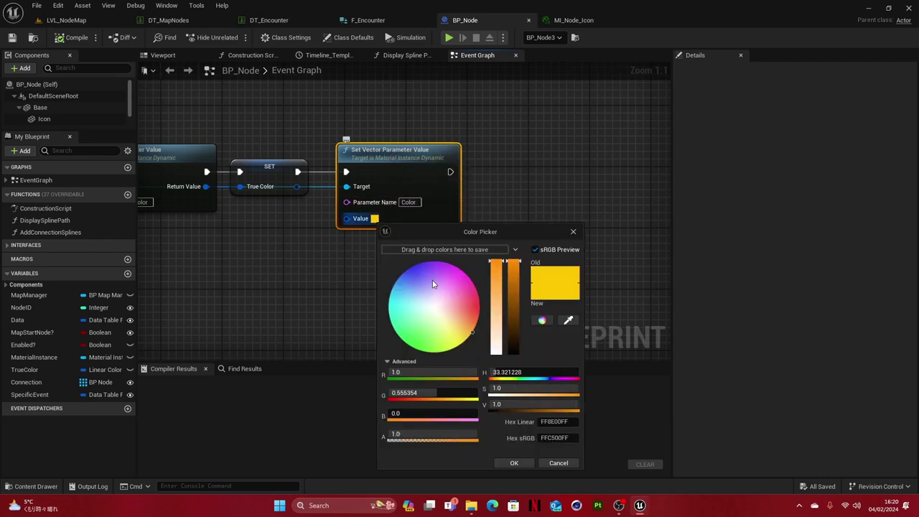
drag(410, 274, 402, 273)
click(513, 463)
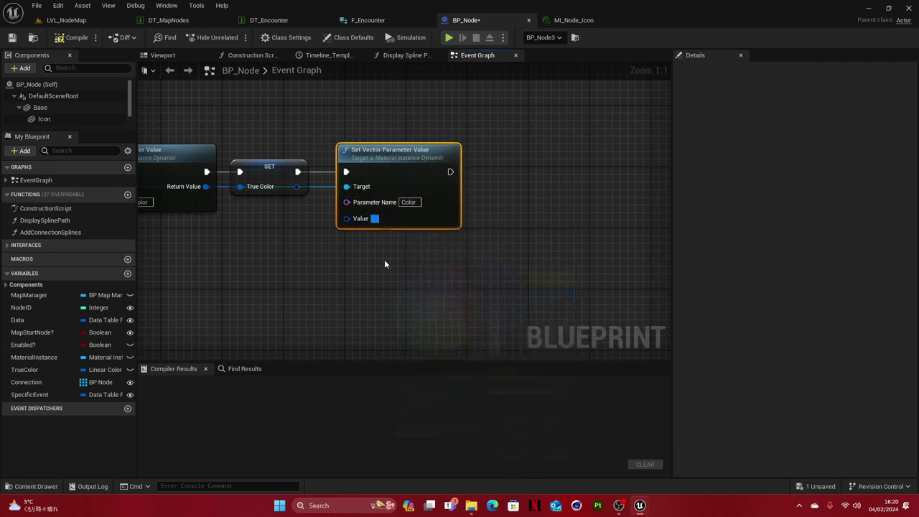
click(74, 37)
- Play LVL_NodeMap and walk the player to the middle and upper-left nodes
click(66, 21)
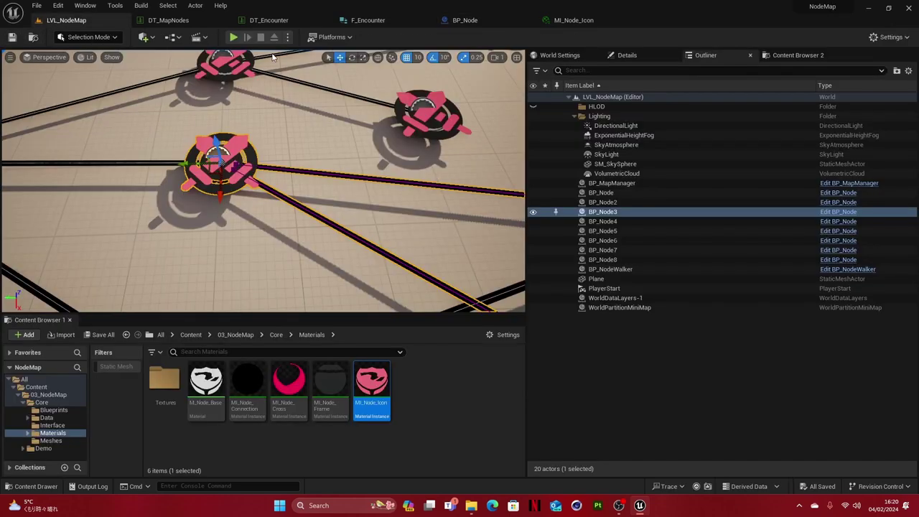
click(234, 39)
click(327, 268)
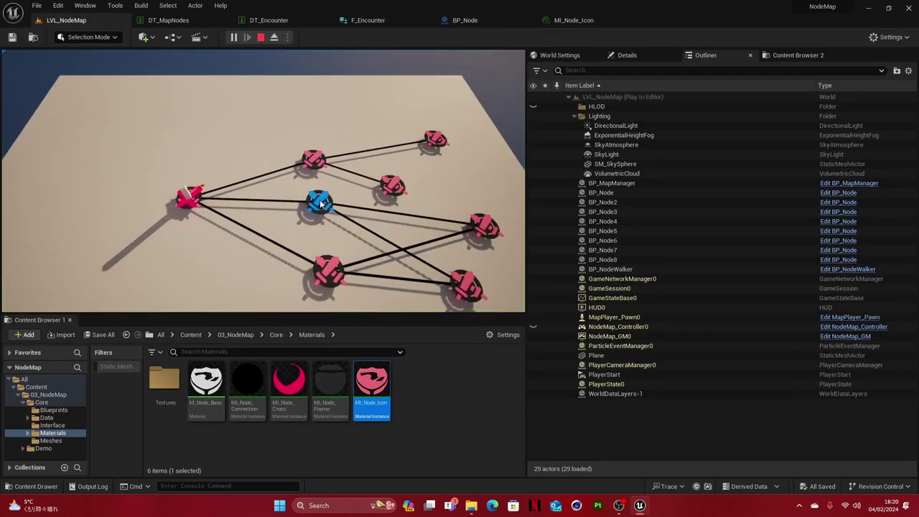
click(319, 203)
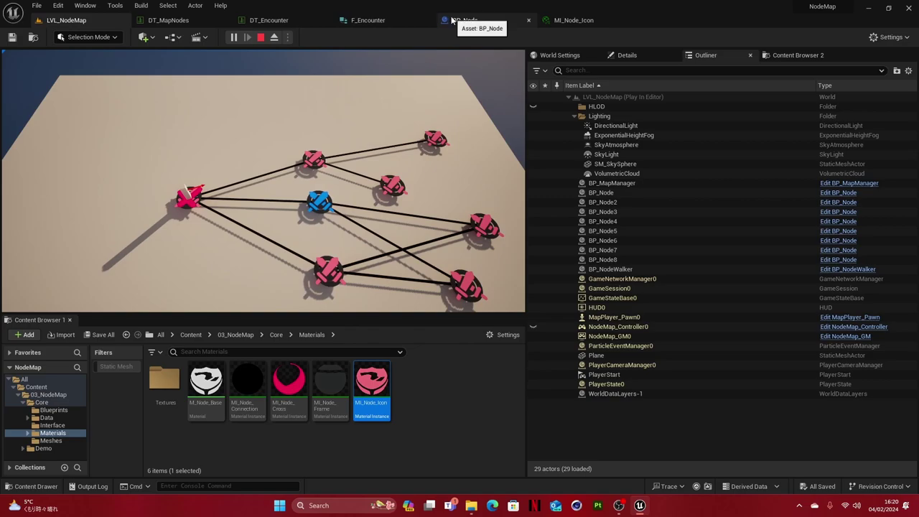
click(305, 167)
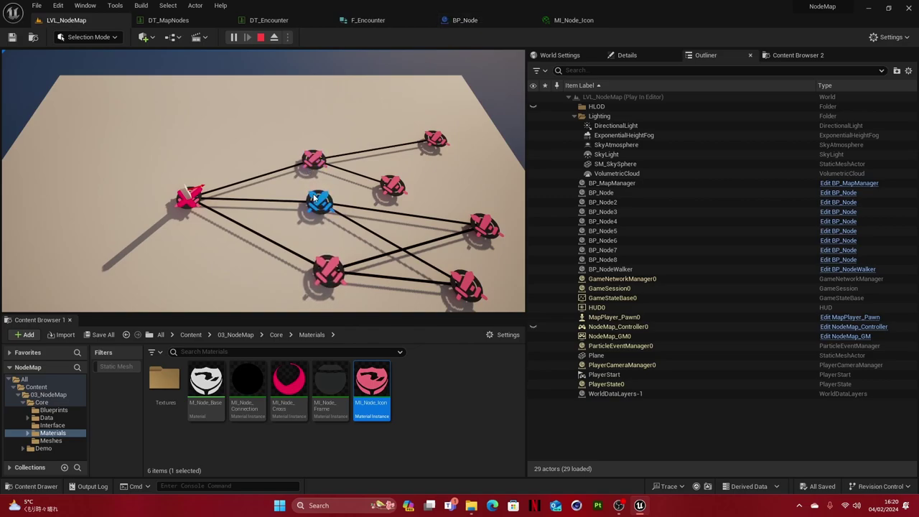
- Stop play and set MI_Node_Icon's Color to light blue (sRGB 6CAFFFFF)
key(Escape)
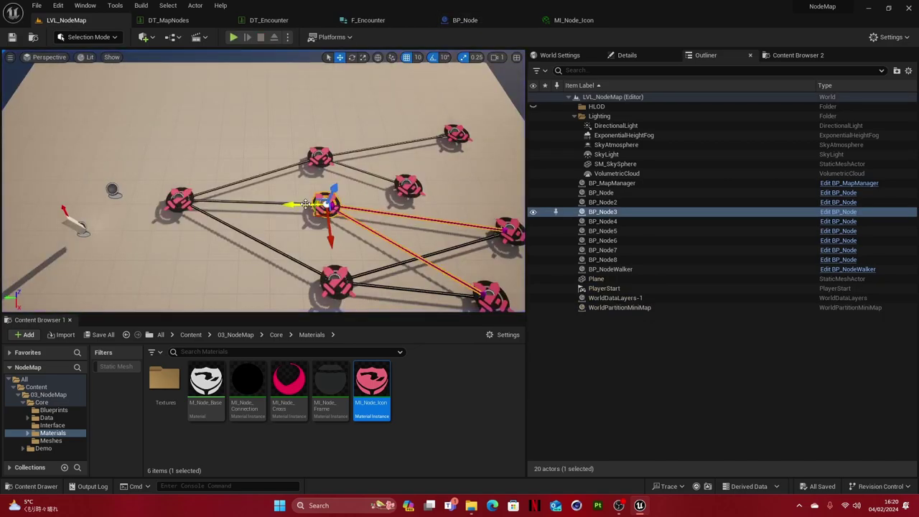
double_click(372, 382)
click(535, 154)
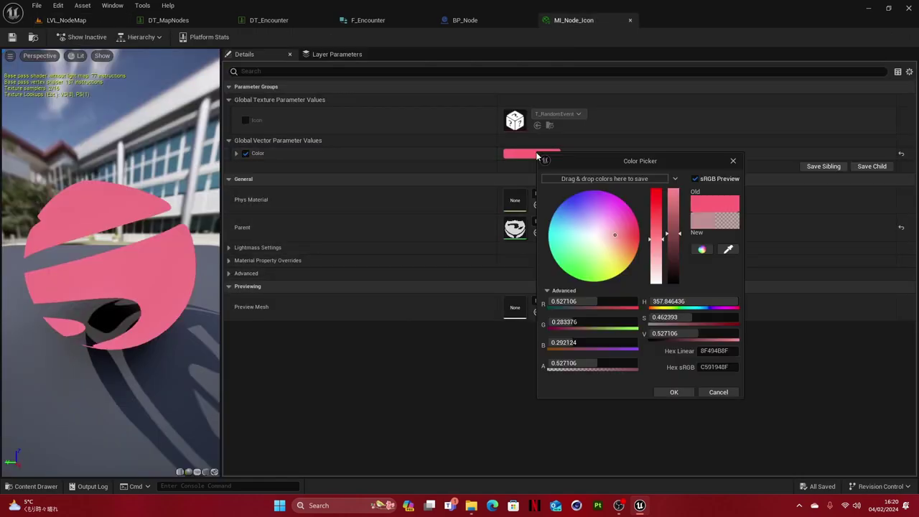
click(564, 211)
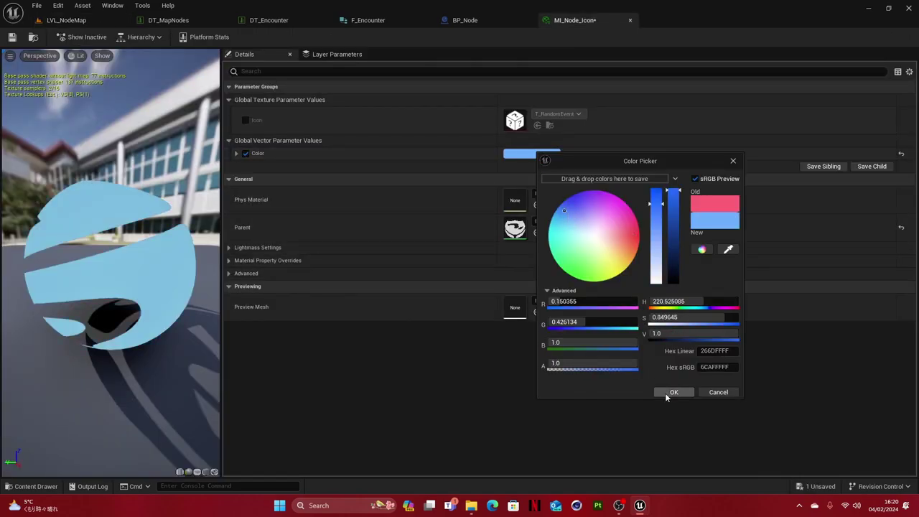
click(672, 392)
- Set BP_Node's Set Vector Parameter Value colour back to yellow, compile and save
click(445, 21)
click(375, 218)
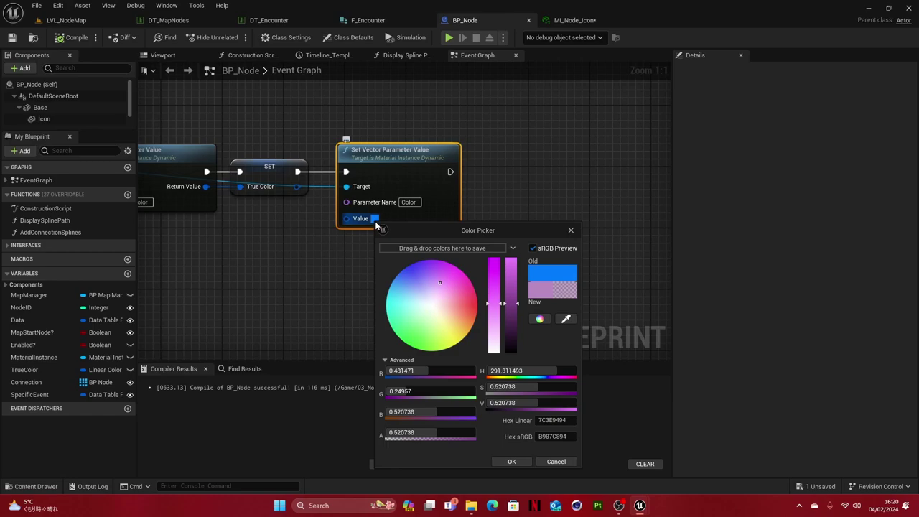
drag(449, 295, 463, 333)
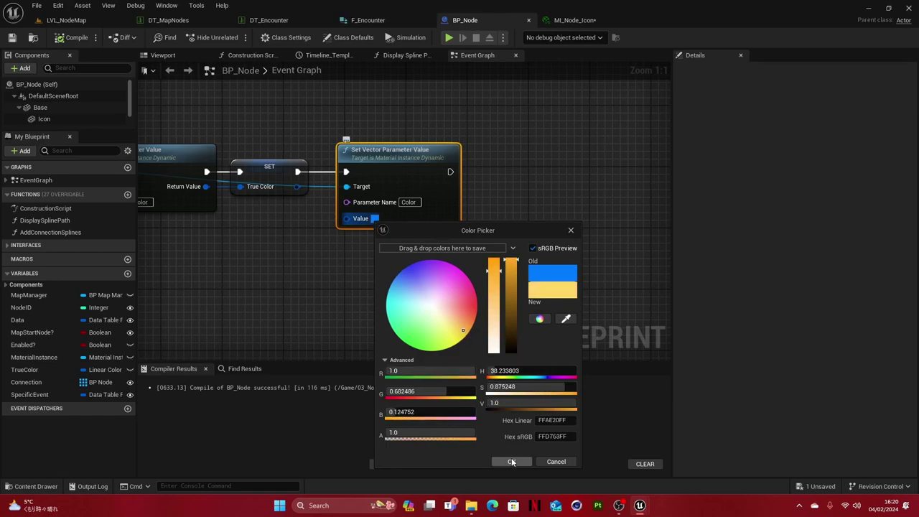
click(511, 462)
click(33, 5)
click(52, 62)
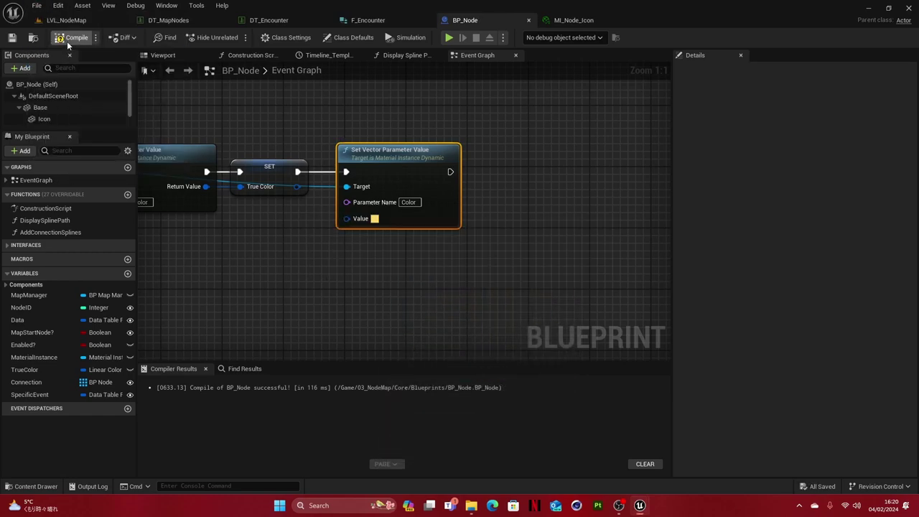
- Return to the LVL_NodeMap level and save all changed assets
click(582, 18)
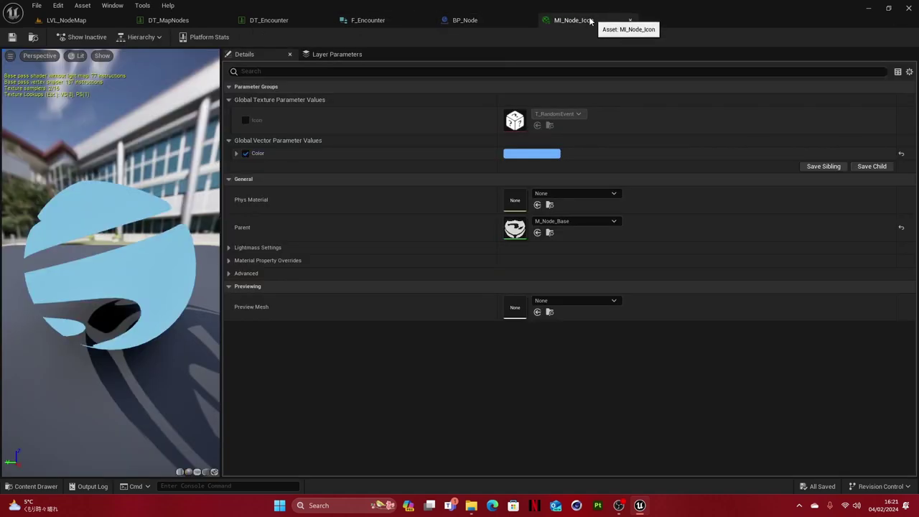
click(68, 22)
click(37, 6)
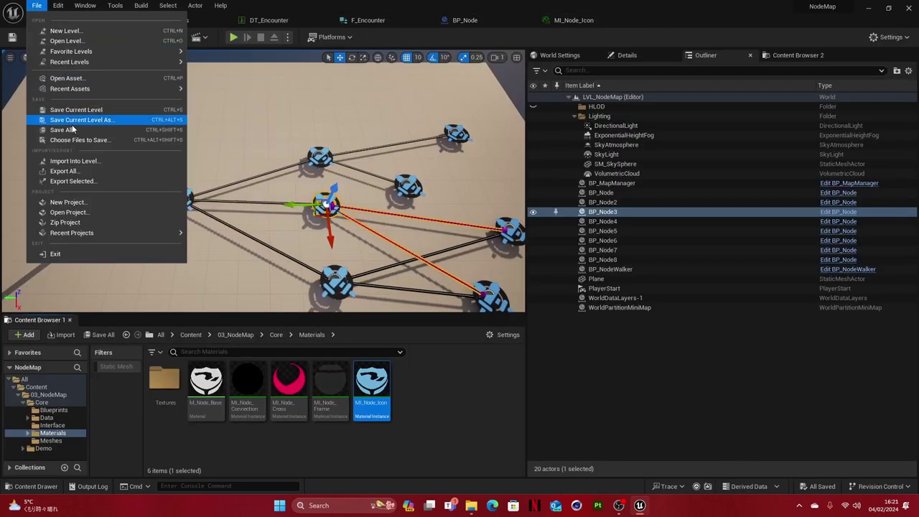
click(90, 135)
click(596, 279)
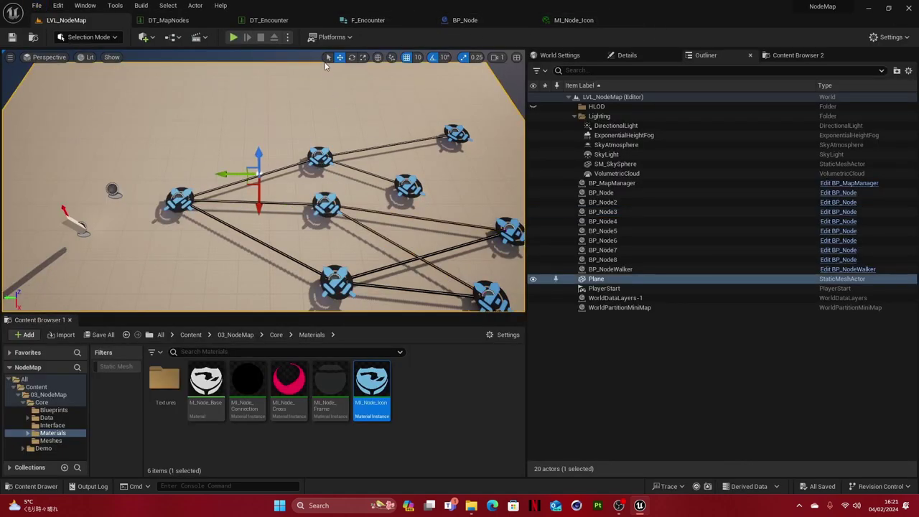
click(268, 20)
click(164, 21)
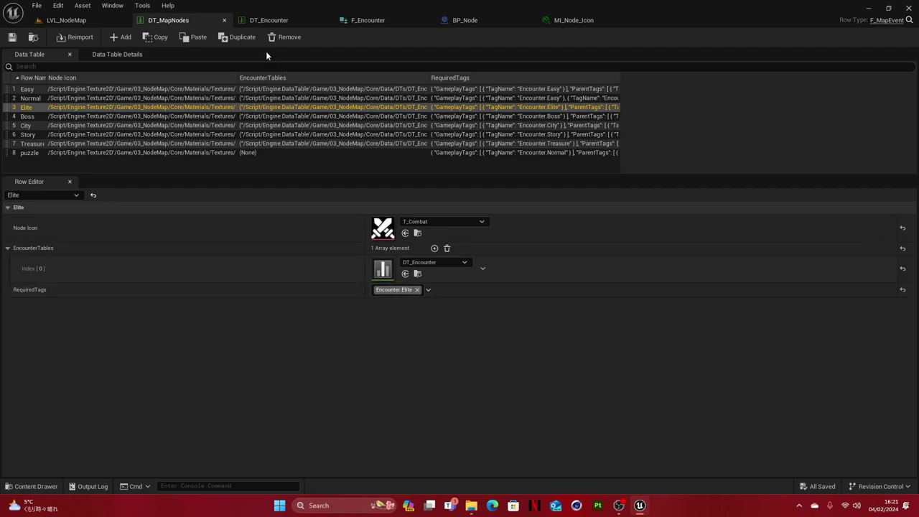
click(266, 20)
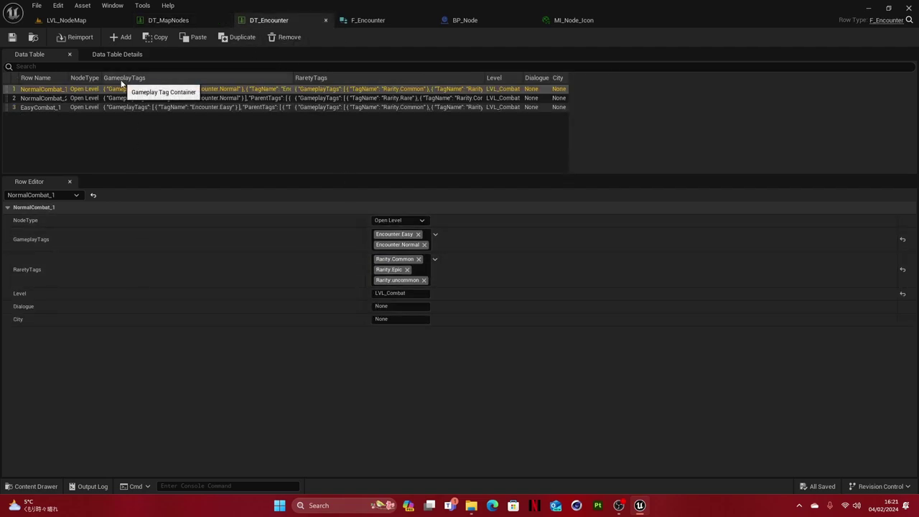
click(64, 21)
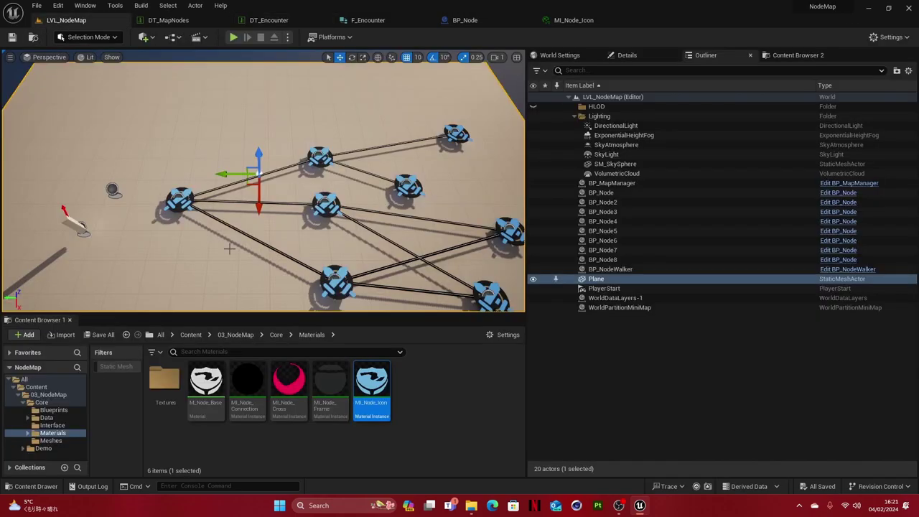
click(461, 436)
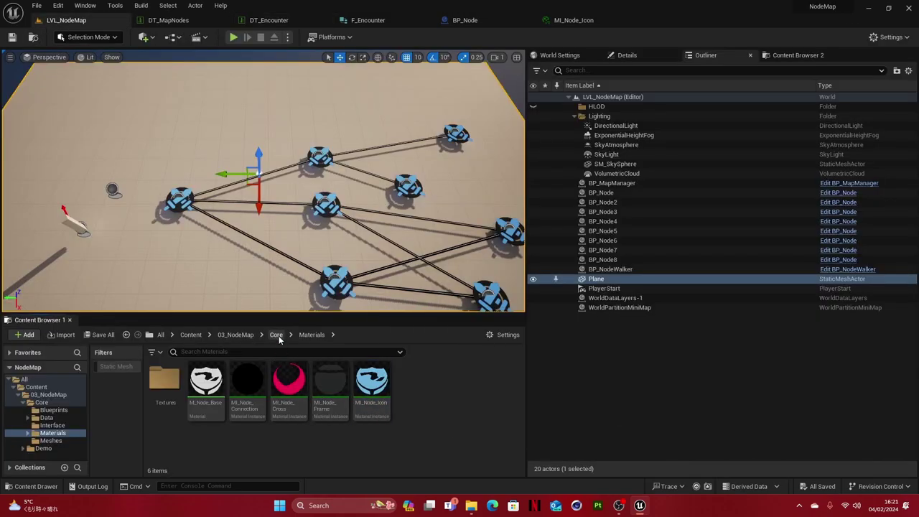
- Focus on BP_NodeWalker from a low angle and run a short play test
click(236, 334)
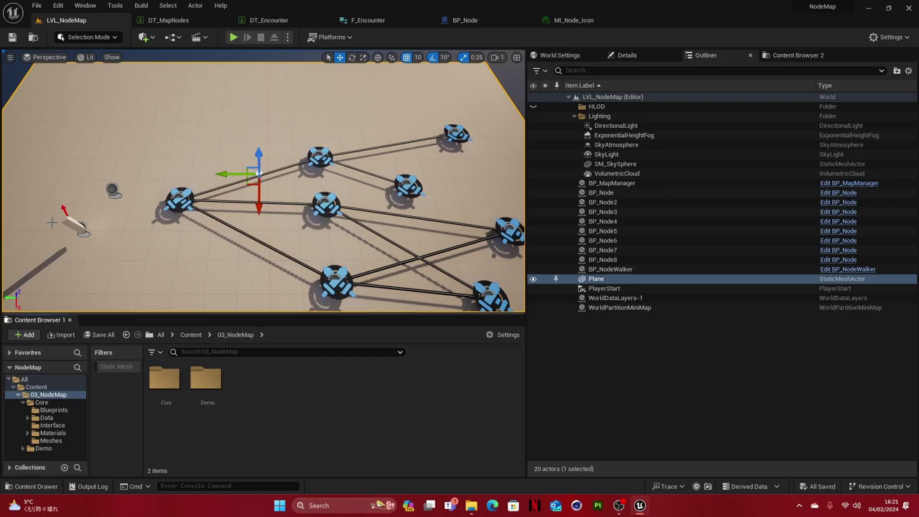
click(74, 223)
key(f)
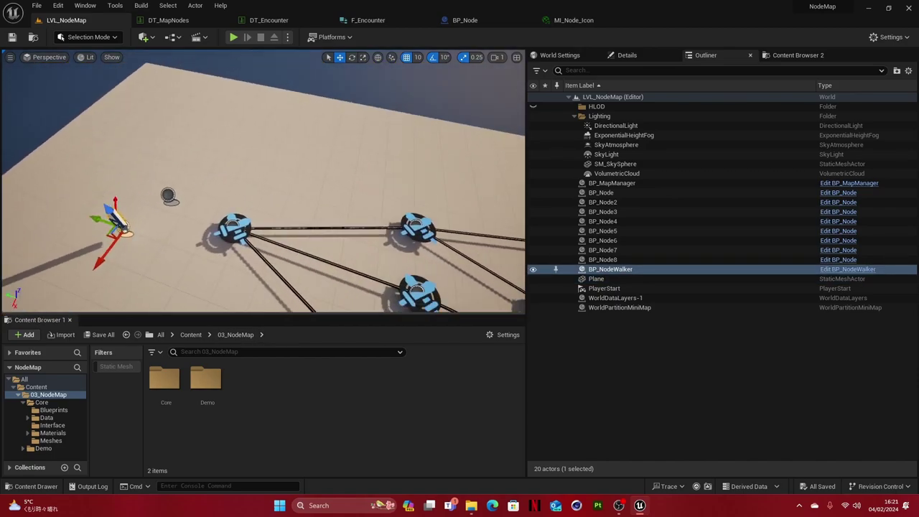
right_drag(271, 197, 263, 89)
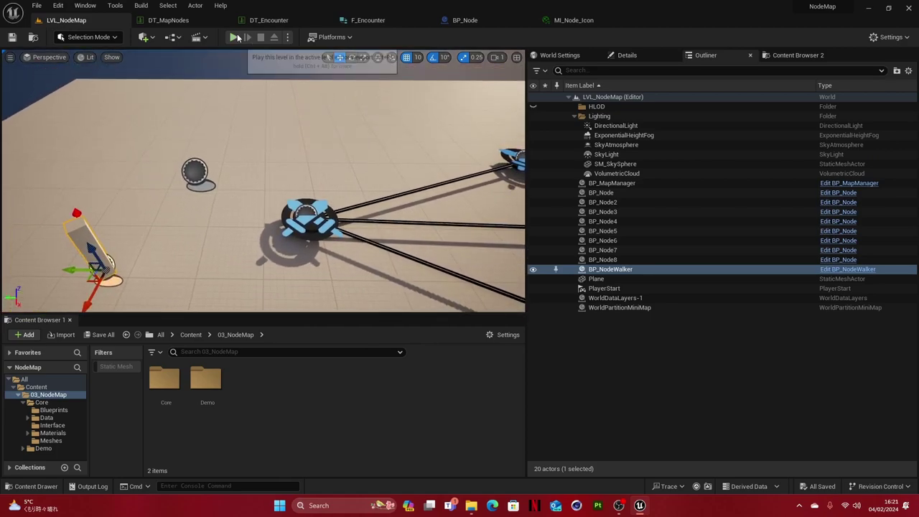
click(233, 36)
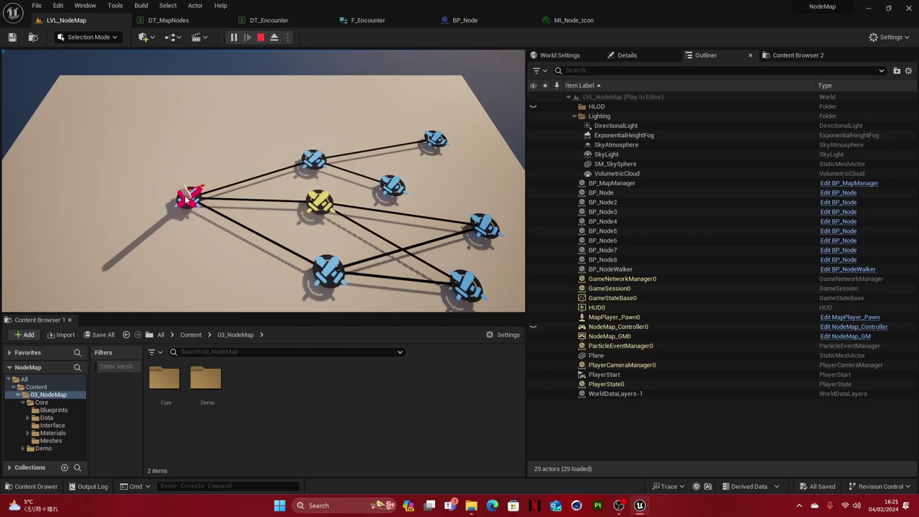
key(Escape)
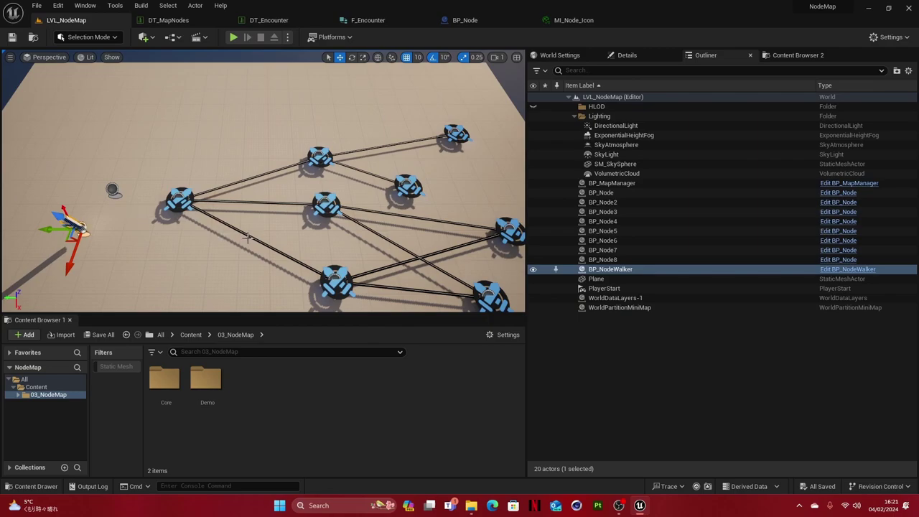
- Inspect BP_NodeWalker's Walk event, which stores Start Loc and End Loc, then go back to LVL_NodeMap
click(847, 269)
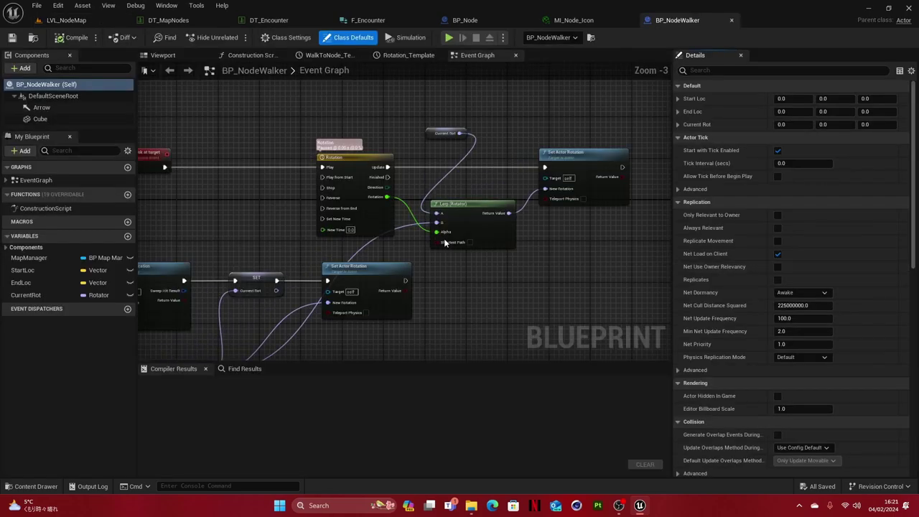
scroll(445, 243, down, 5)
scroll(334, 180, up, 8)
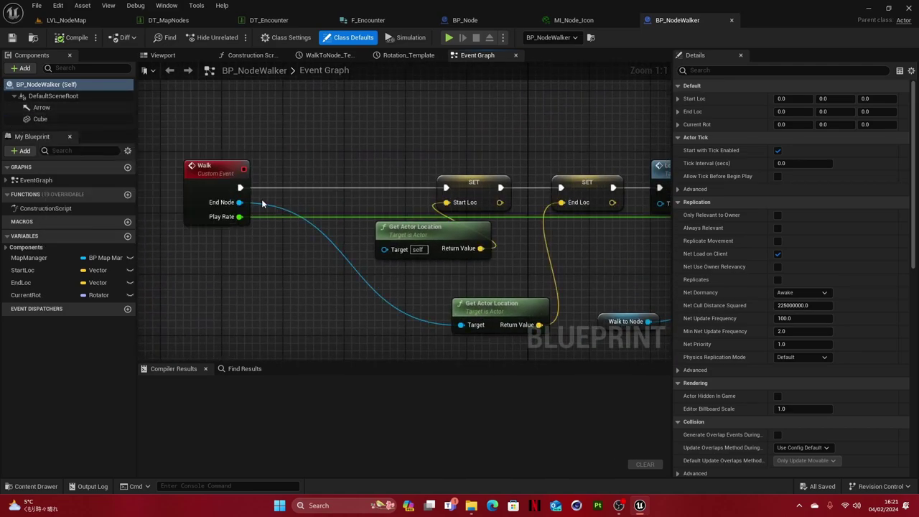
drag(238, 189, 329, 181)
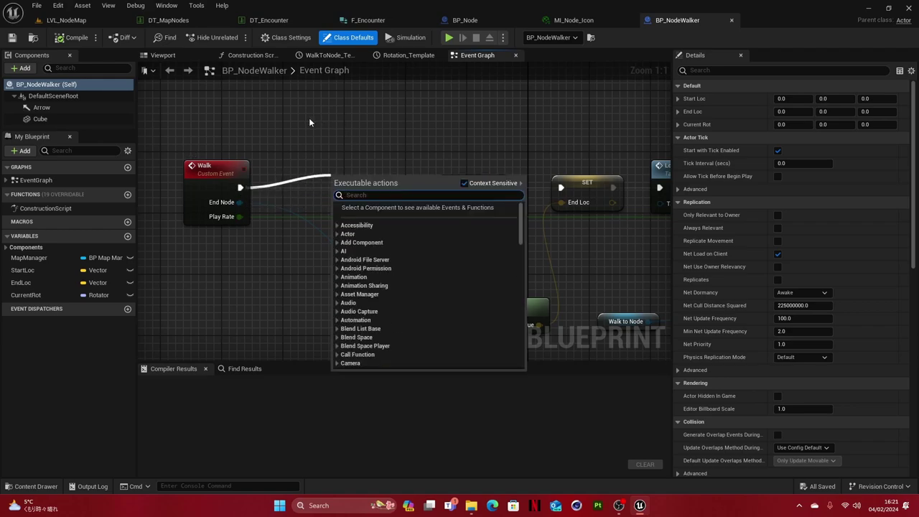
click(287, 115)
drag(383, 202, 384, 203)
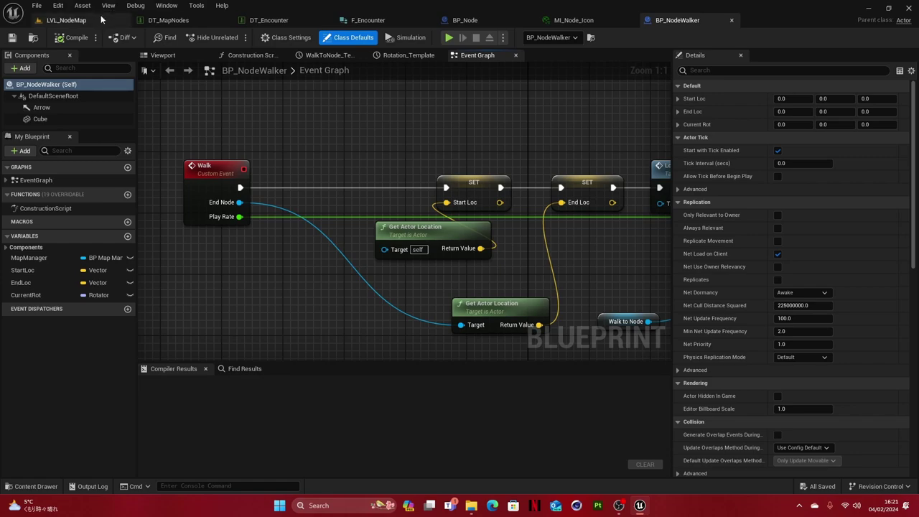
click(66, 20)
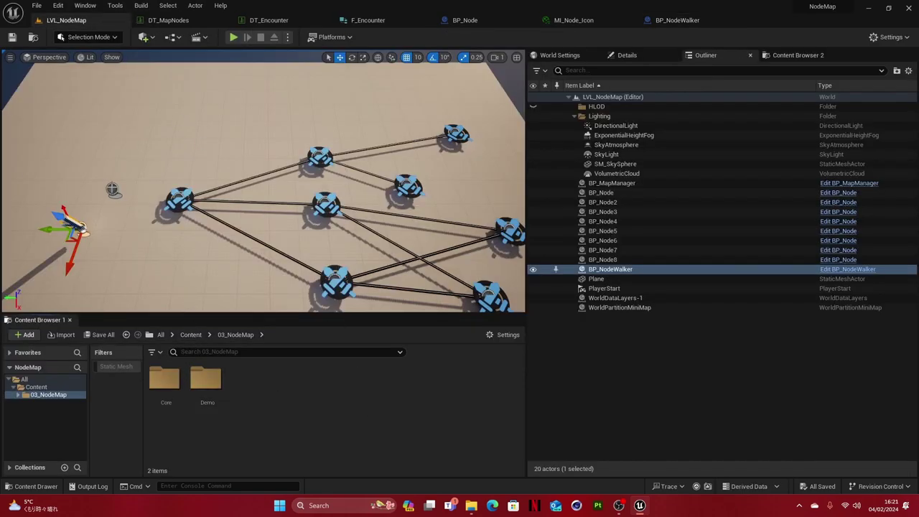
- Open BP_MapManager and survey its event graph's BeginPlay and save-game comment sections
click(611, 183)
click(848, 183)
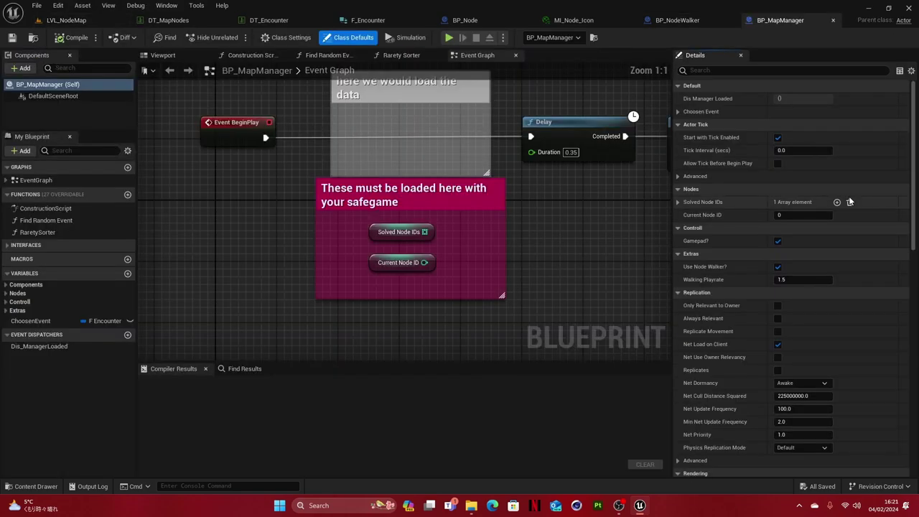
scroll(632, 213, down, 6)
right_drag(302, 156, 379, 195)
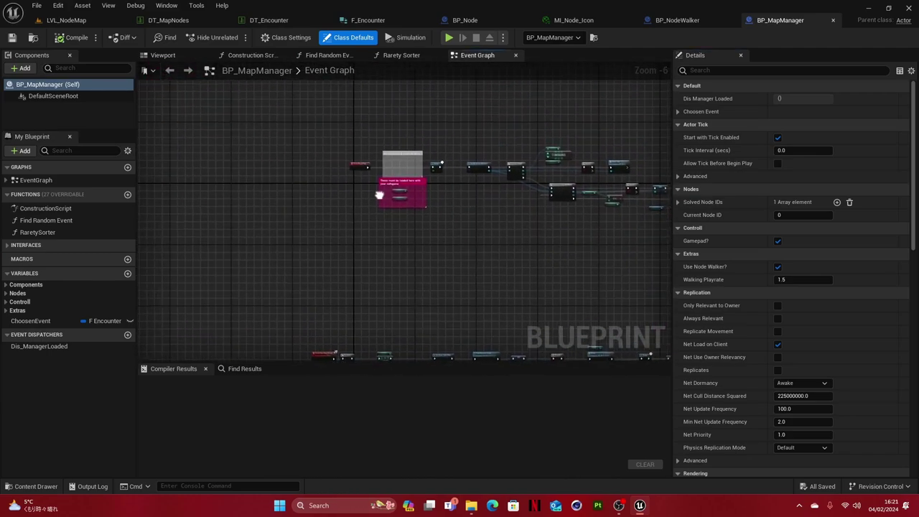
scroll(379, 194, up, 7)
right_drag(465, 173, 517, 249)
right_drag(304, 136, 241, 95)
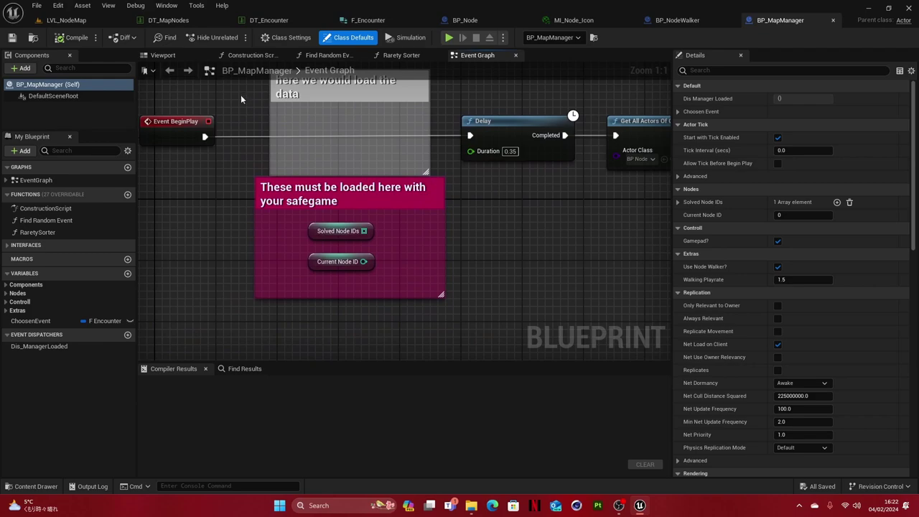
drag(253, 104, 452, 317)
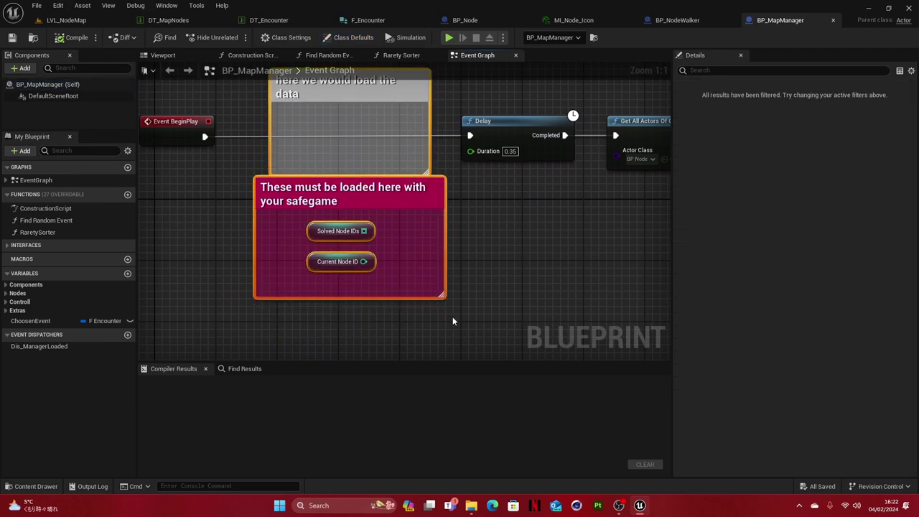
click(262, 116)
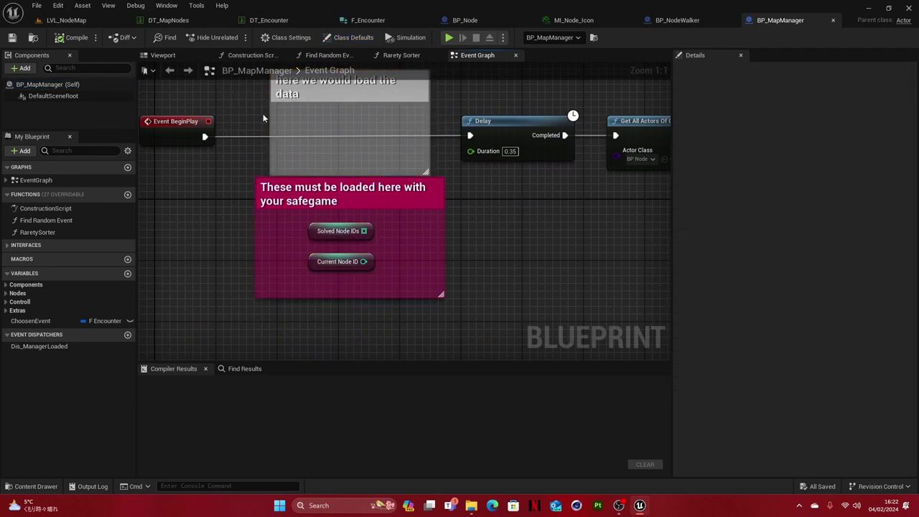
right_drag(511, 212, 477, 238)
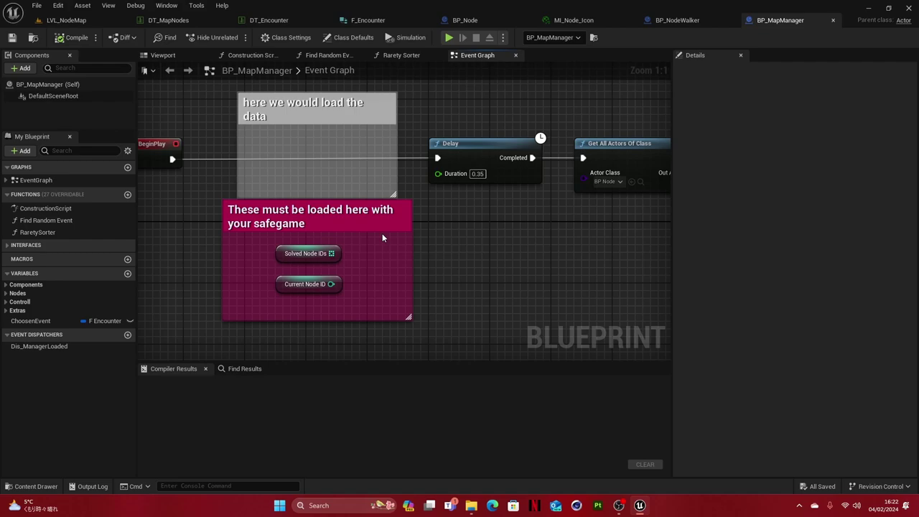
- Set the Current Node ID variable's default value to 2
click(316, 254)
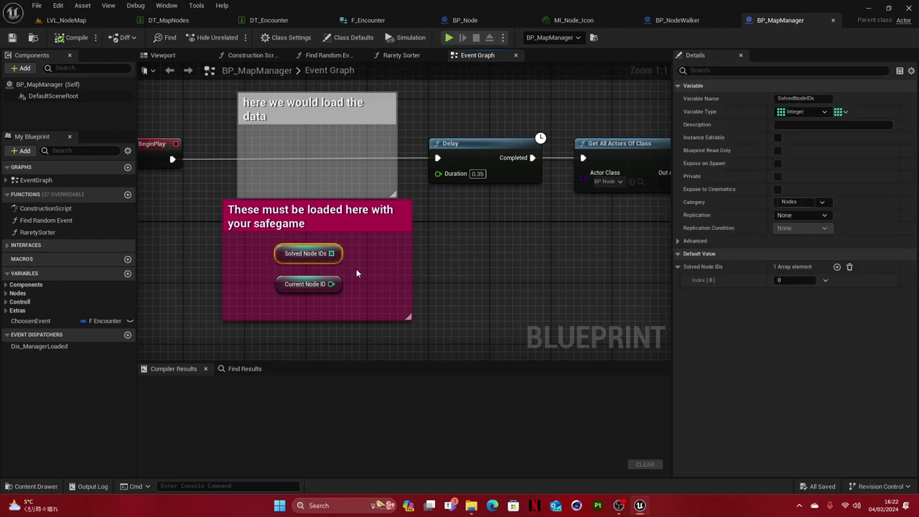
drag(374, 309, 271, 273)
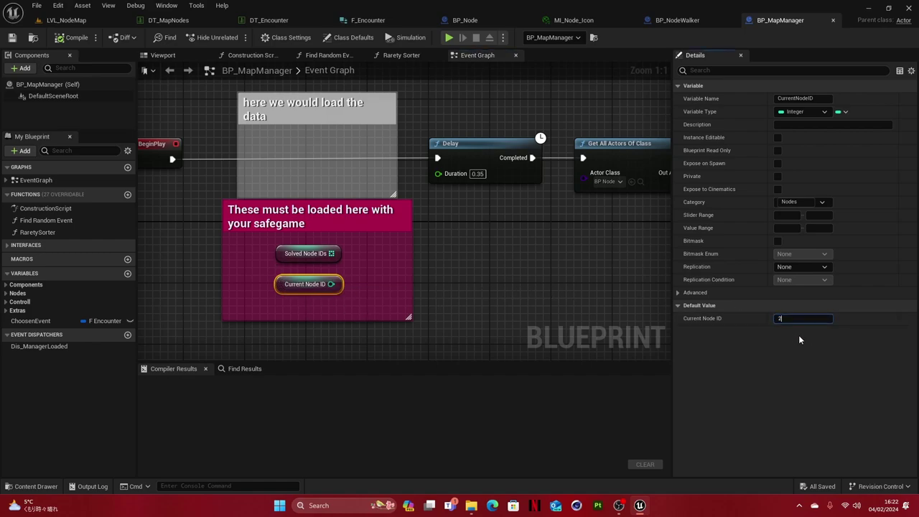
click(584, 262)
click(306, 287)
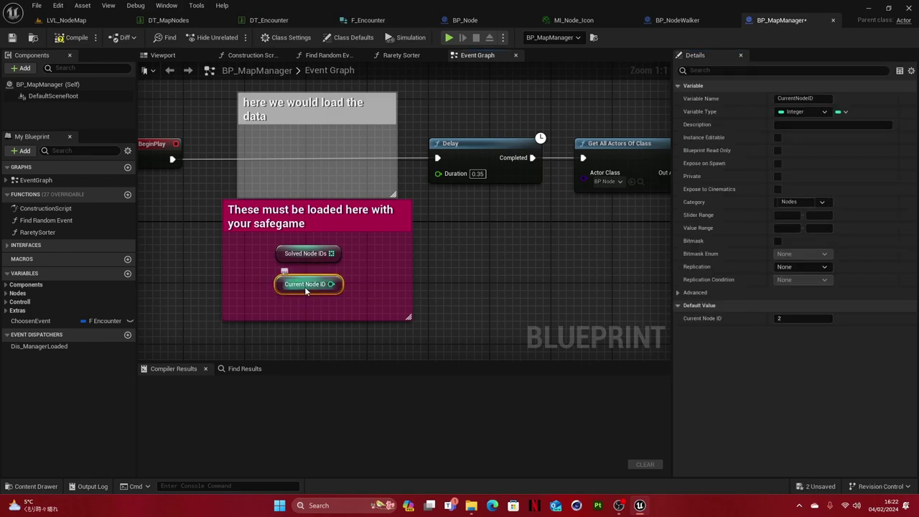
- Select BP_Node3 in LVL_NodeMap and start a play-in-editor session to see crossed-out nodes
click(70, 39)
click(63, 20)
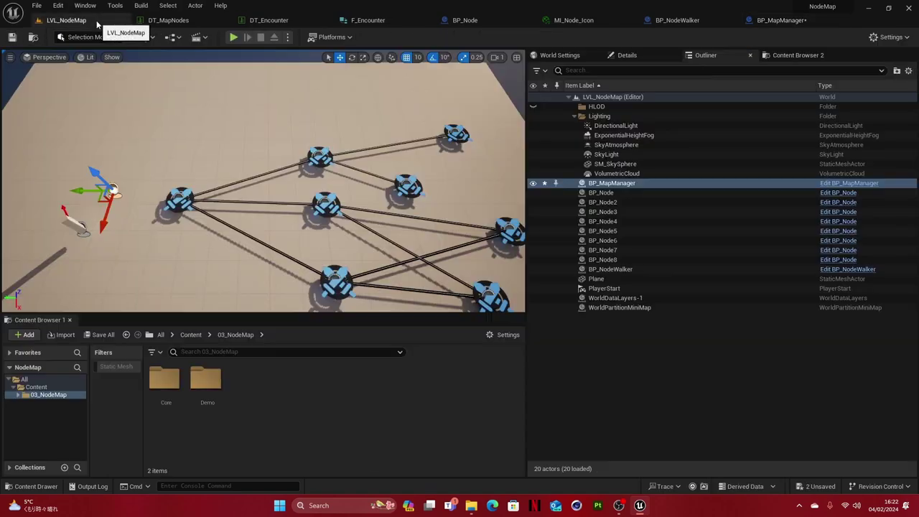
click(602, 212)
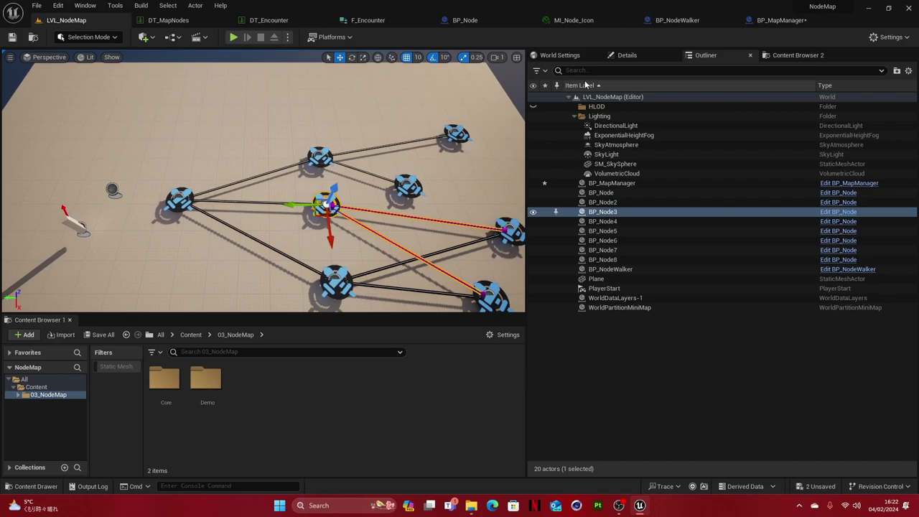
click(632, 55)
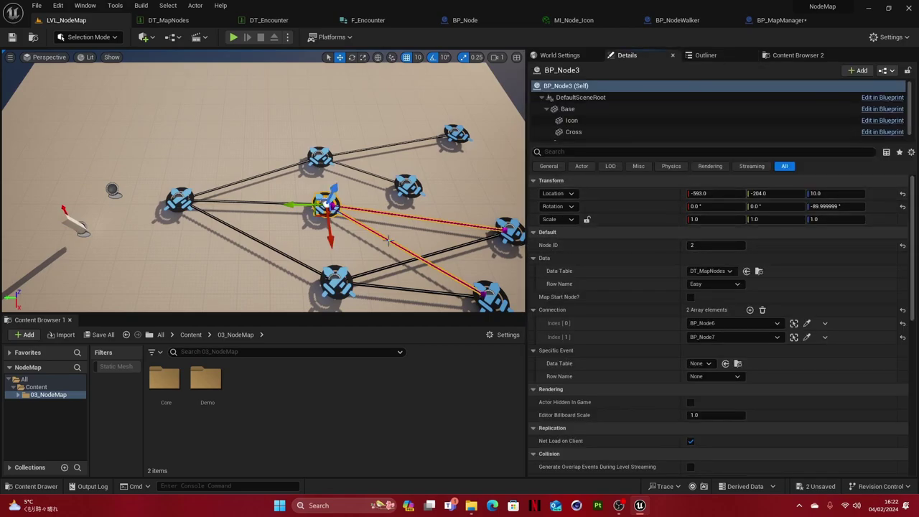
click(231, 37)
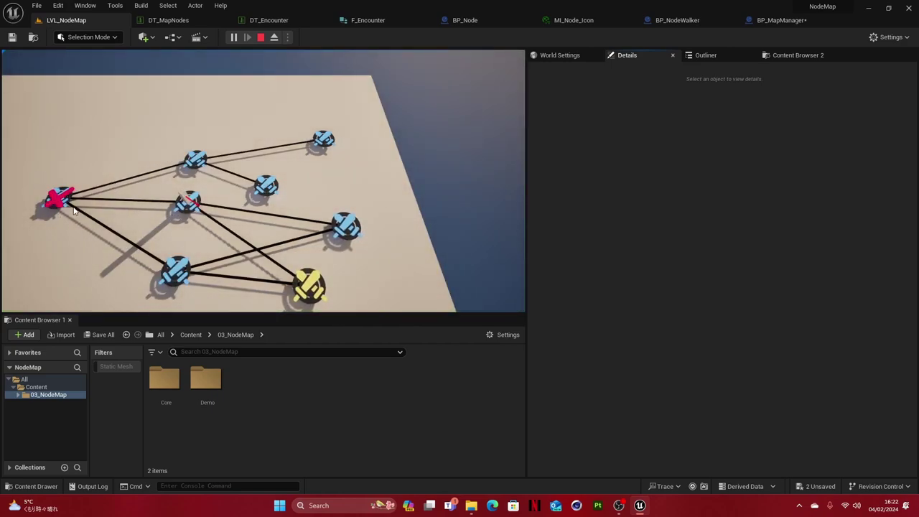
- Stop playing, add 2 as Solved Node IDs index [1] in BP_MapManager, and compile
key(Escape)
click(167, 20)
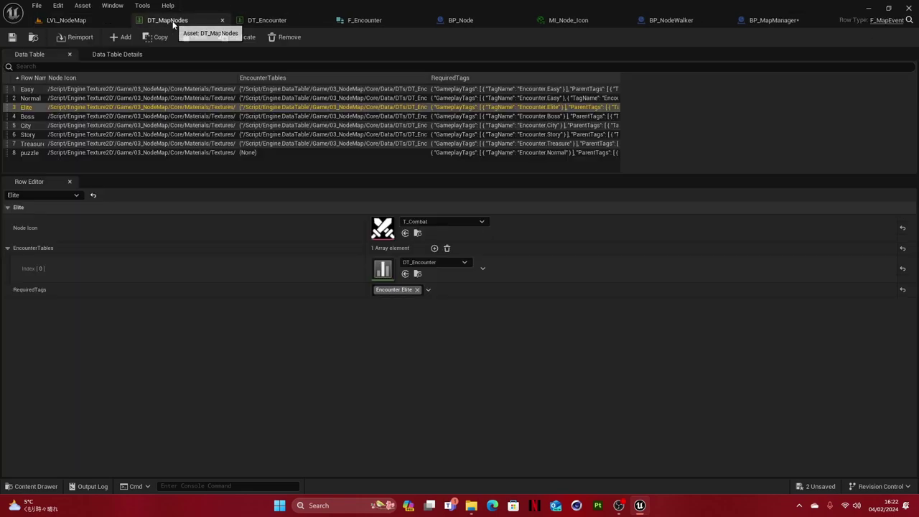
click(769, 22)
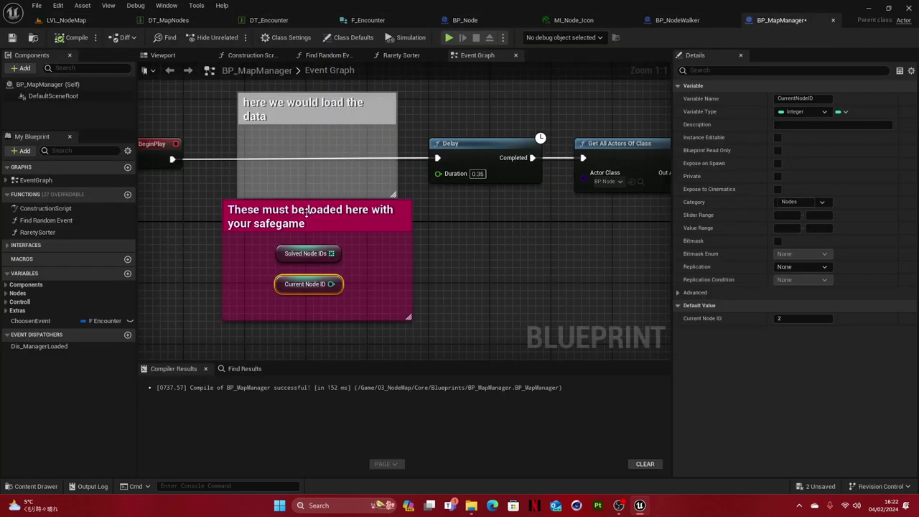
click(299, 257)
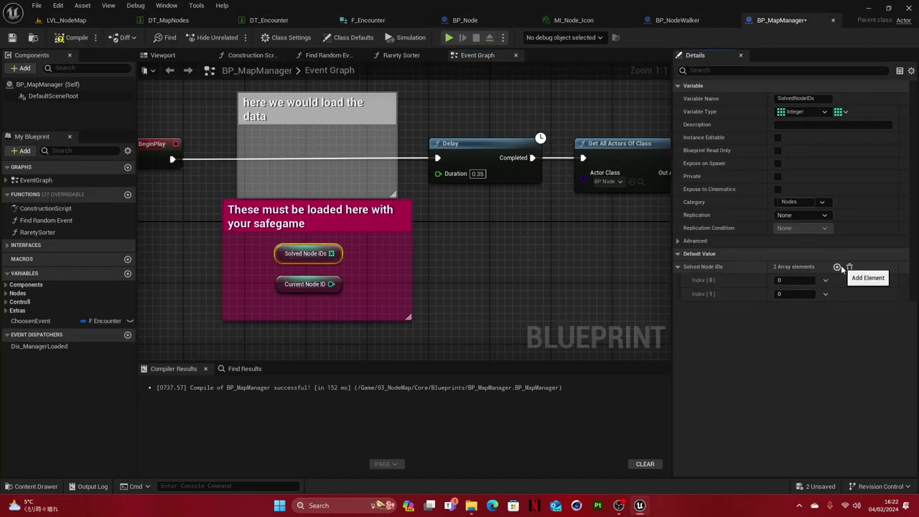
click(836, 266)
text(2)
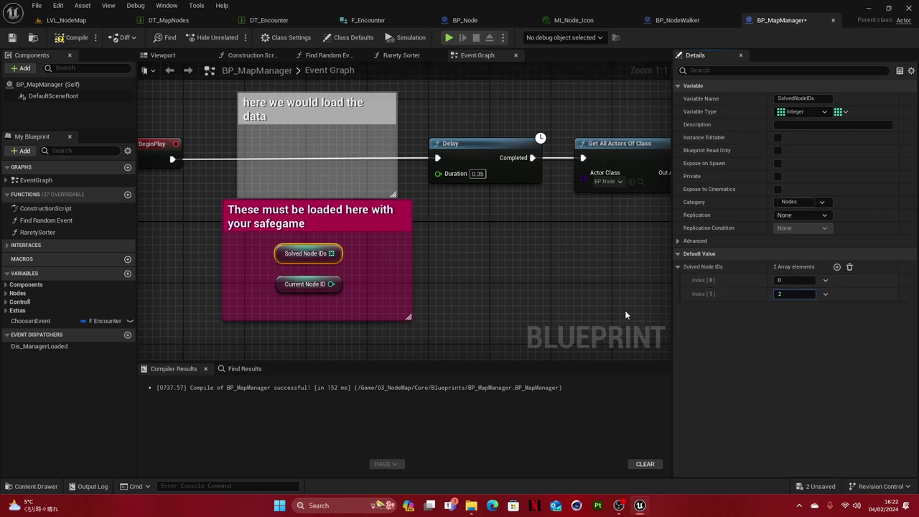
click(535, 276)
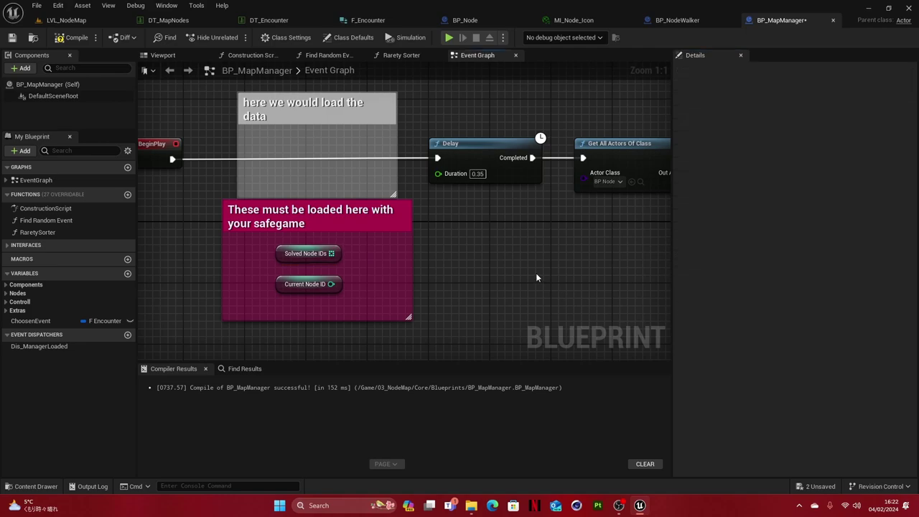
click(72, 37)
click(12, 37)
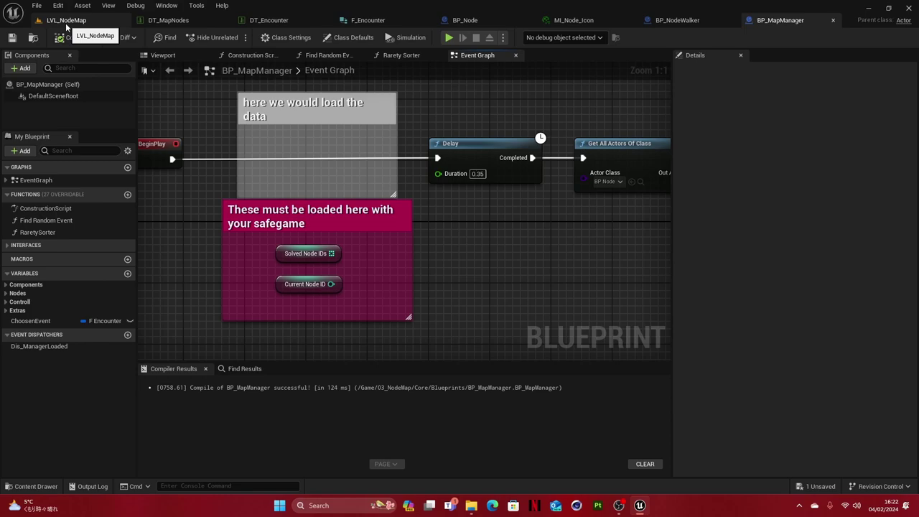
- Play LVL_NodeMap to confirm nodes 0 and 2 are crossed out, then reopen BP_MapManager
click(66, 21)
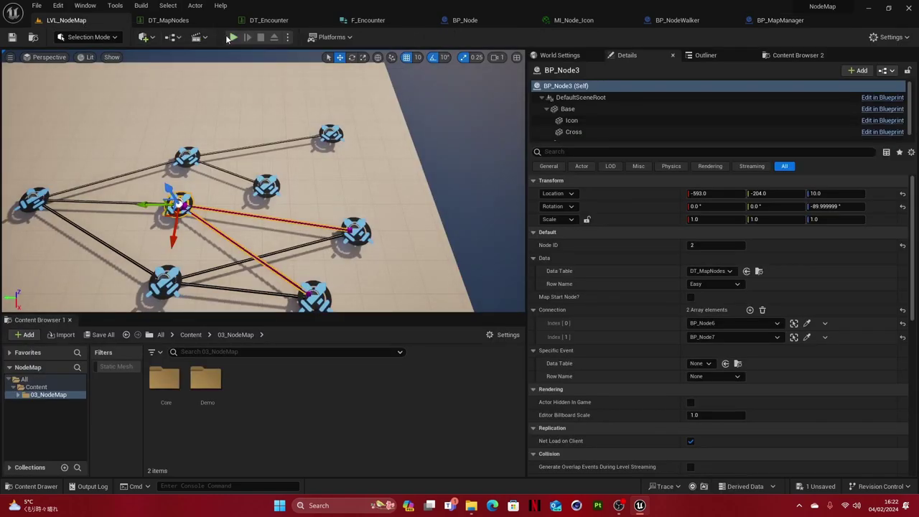
click(231, 38)
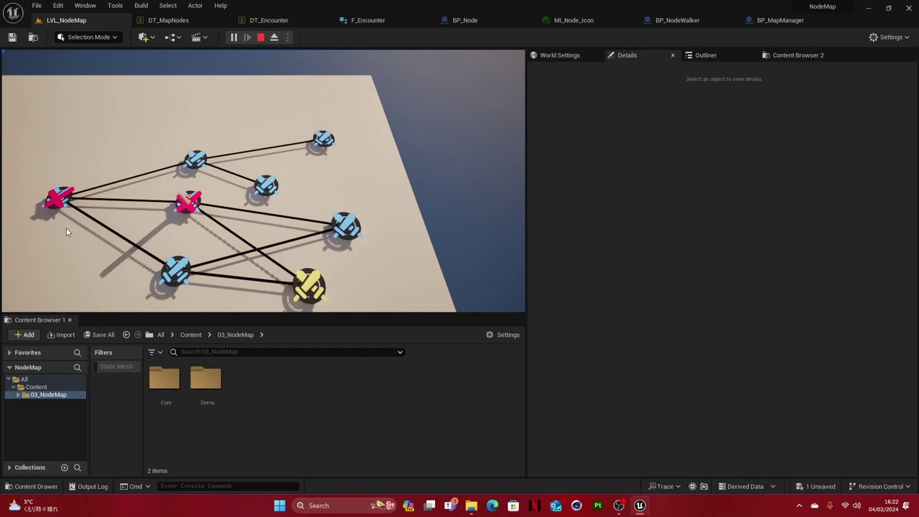
key(Escape)
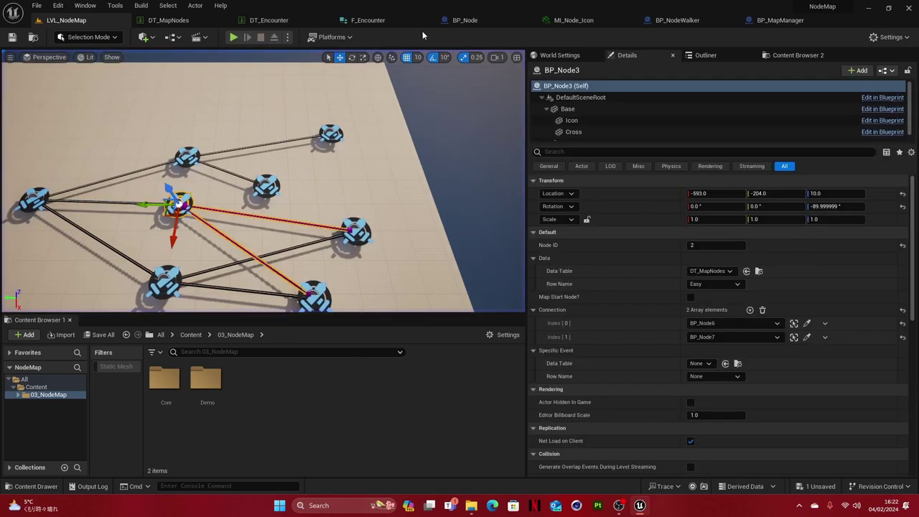
click(273, 22)
click(192, 24)
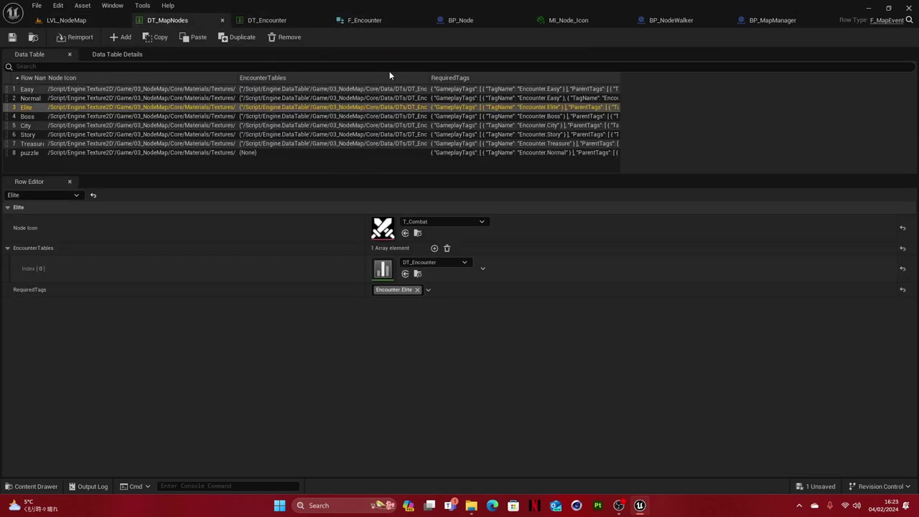
click(781, 22)
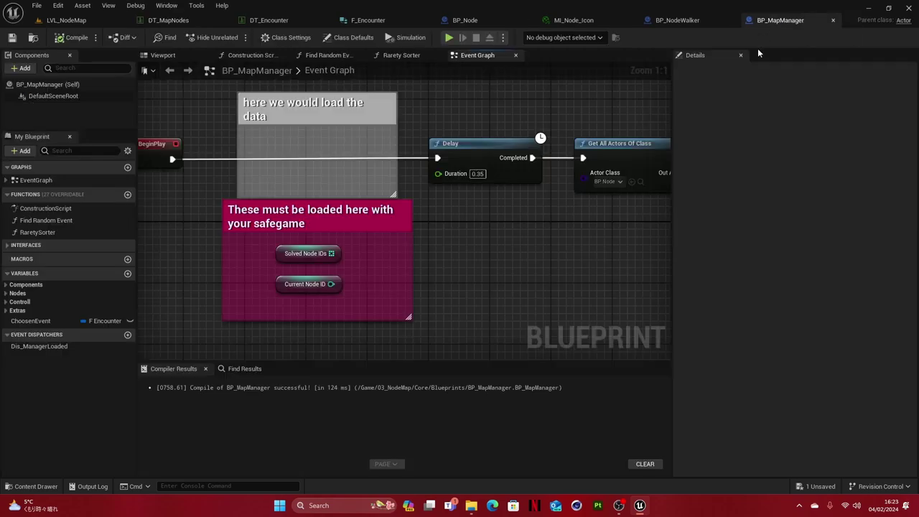
- Add 4 as Solved Node IDs index [2] and play-test to see three crossed-out nodes
click(283, 254)
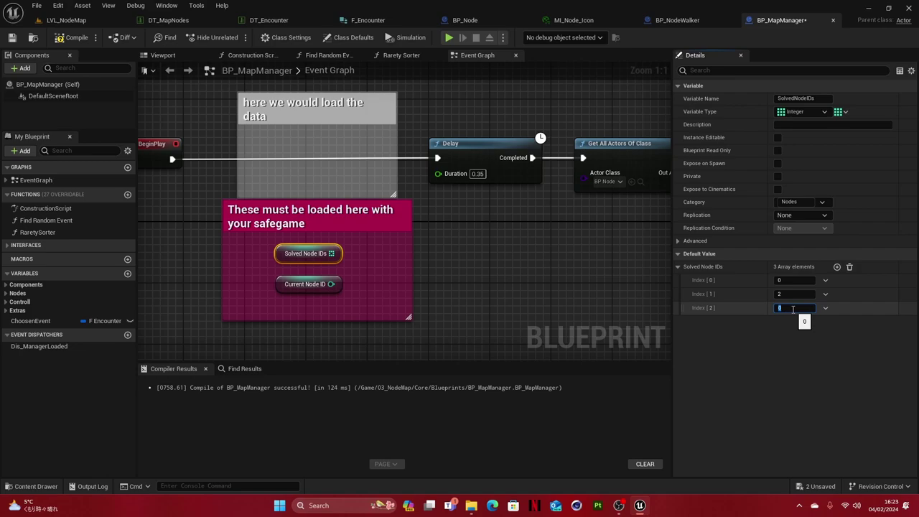
click(558, 291)
click(66, 20)
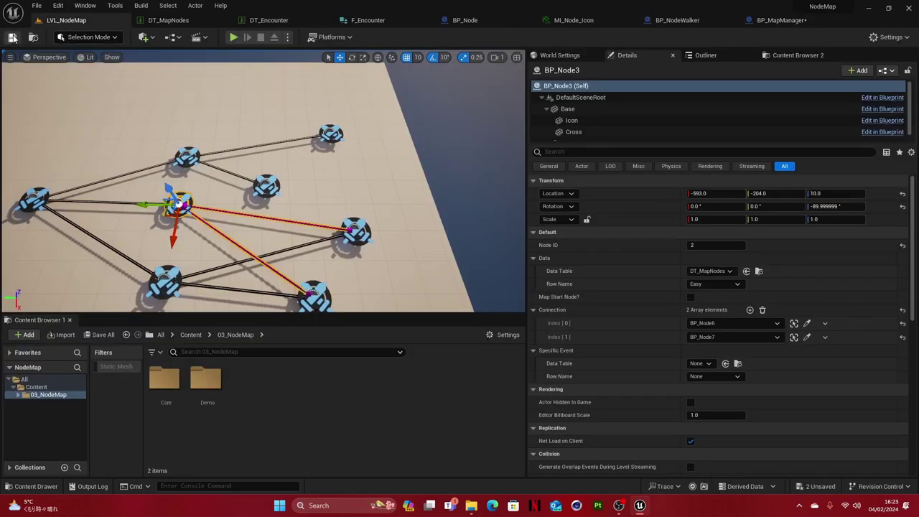
click(236, 37)
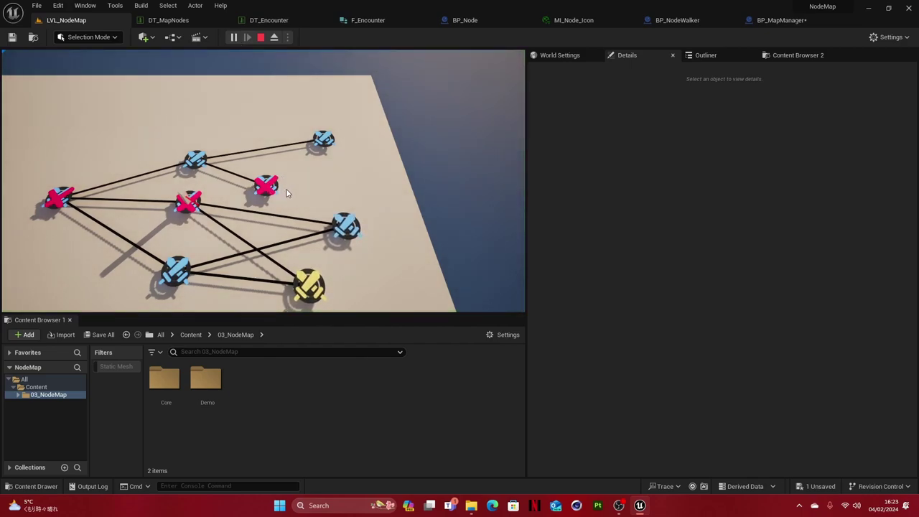
key(Escape)
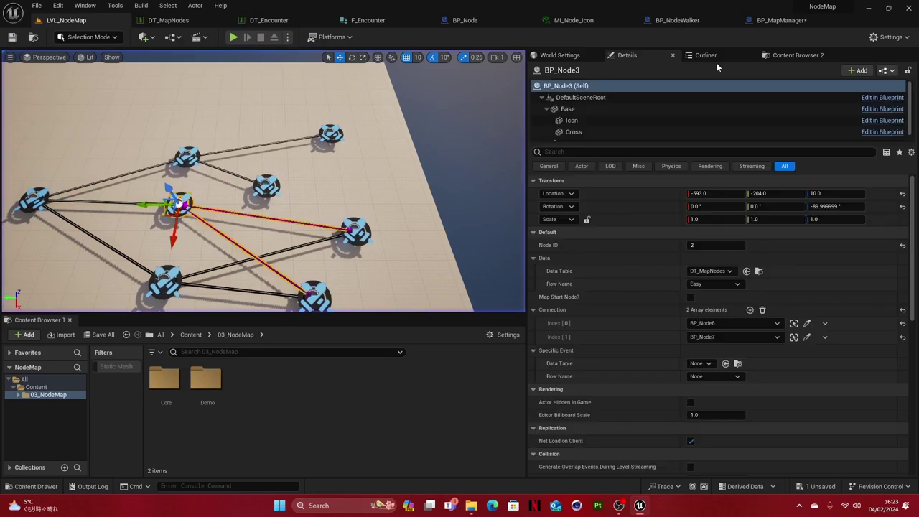
- Delete the extra array entries so Solved Node IDs is back to 0 and 2
click(780, 20)
click(308, 252)
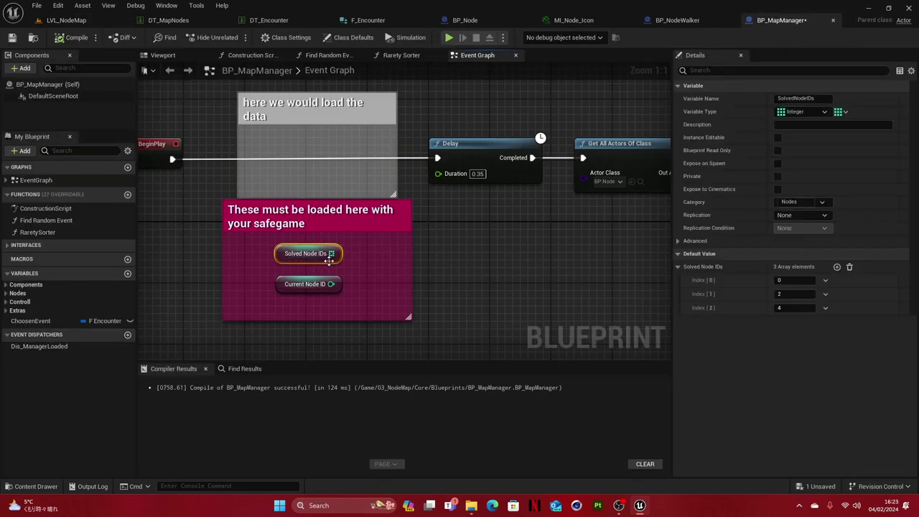
click(825, 308)
click(836, 332)
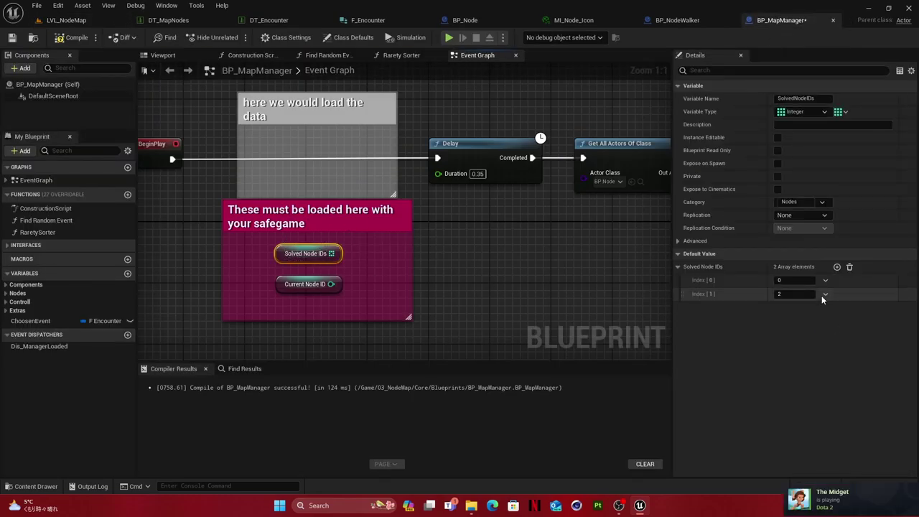
click(826, 294)
click(836, 318)
drag(300, 307, 300, 307)
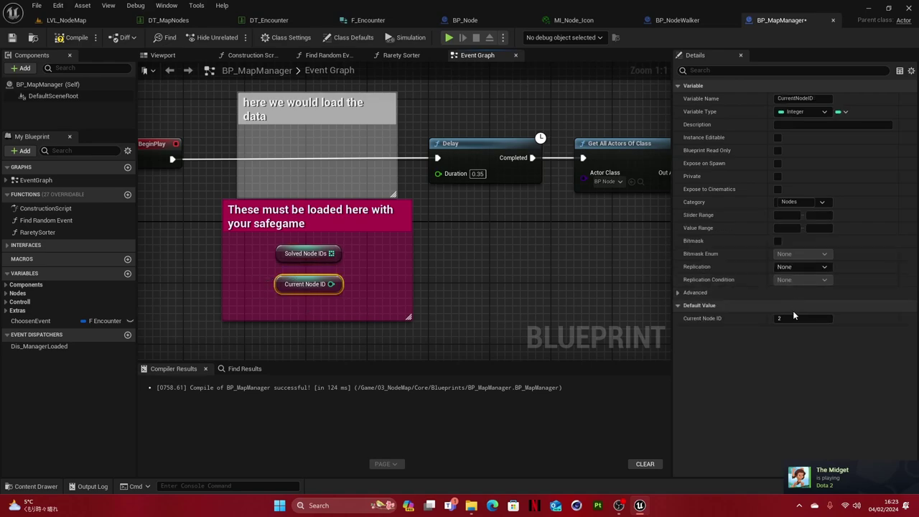
click(546, 284)
scroll(567, 260, down, 4)
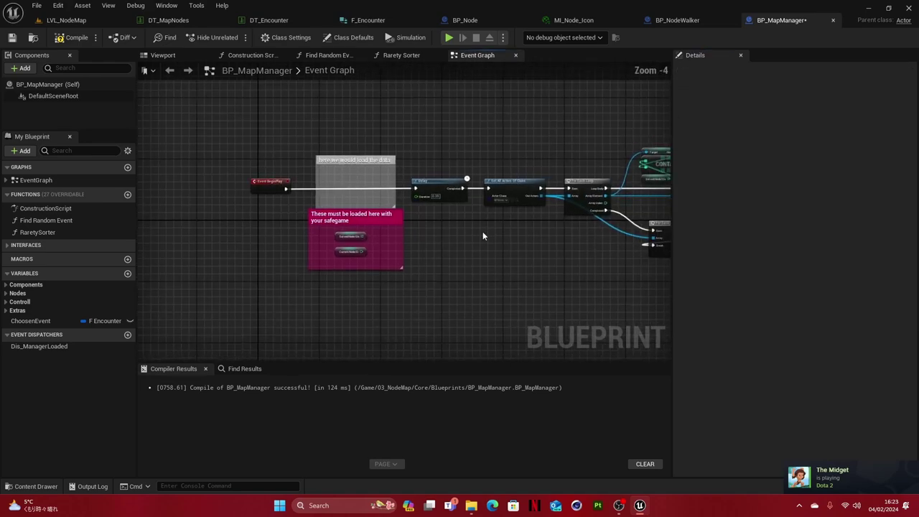
click(72, 37)
right_drag(366, 260, 292, 254)
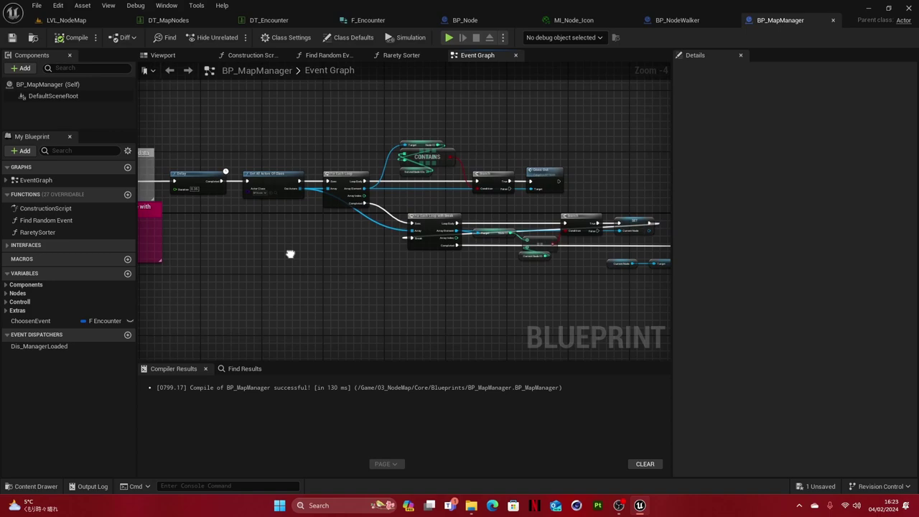
scroll(291, 254, up, 4)
drag(294, 106, 390, 199)
scroll(390, 199, down, 4)
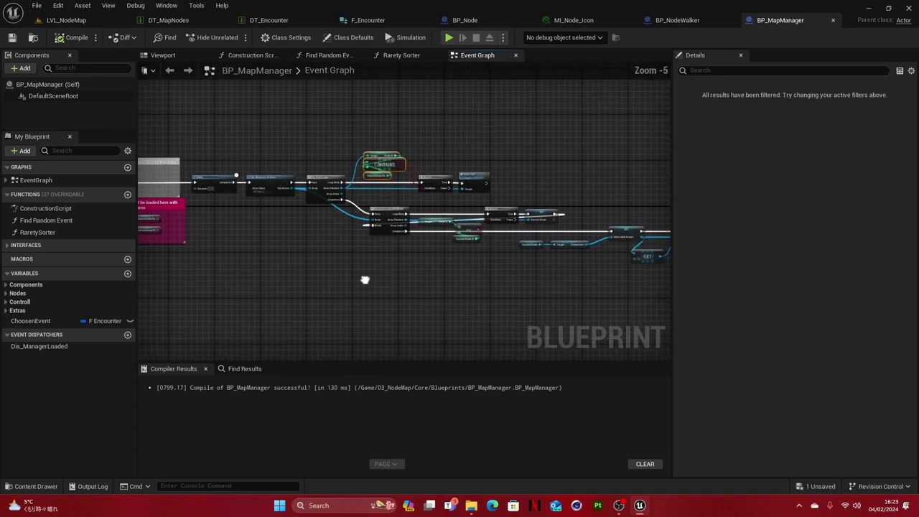
right_drag(365, 279, 500, 128)
scroll(288, 147, up, 4)
drag(290, 118, 355, 231)
scroll(354, 232, down, 4)
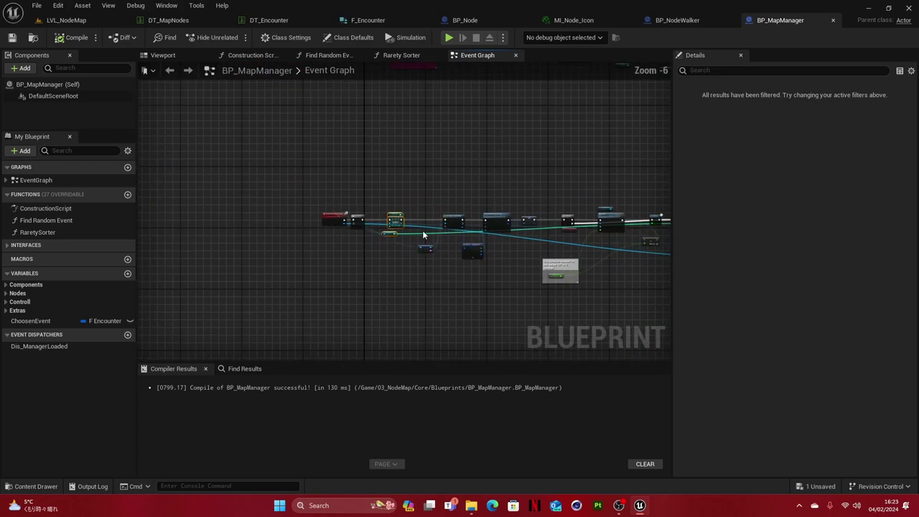
scroll(409, 304, up, 2)
right_drag(516, 254, 538, 287)
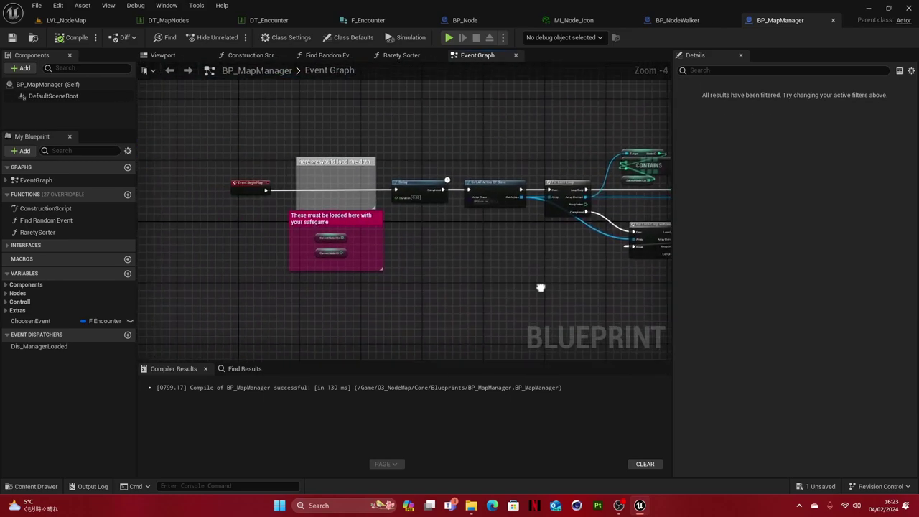
scroll(276, 190, up, 4)
drag(282, 99, 455, 336)
drag(337, 264, 422, 316)
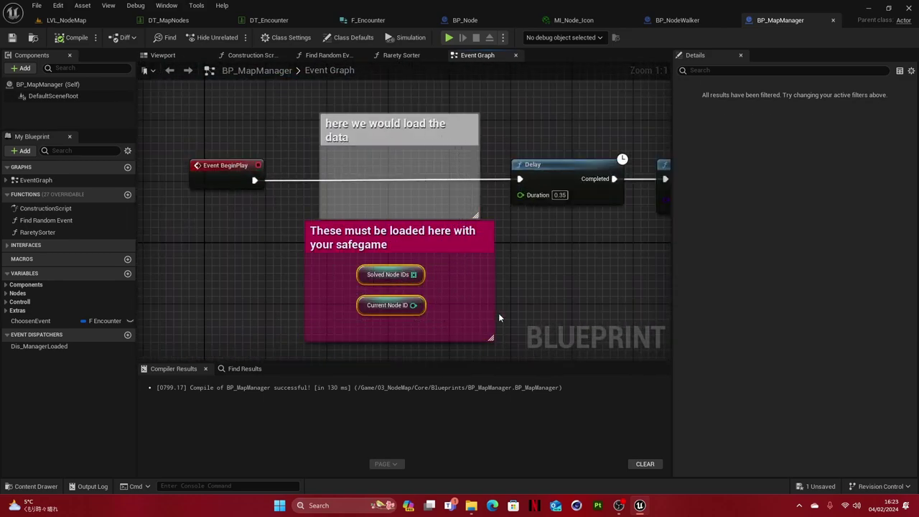
click(544, 307)
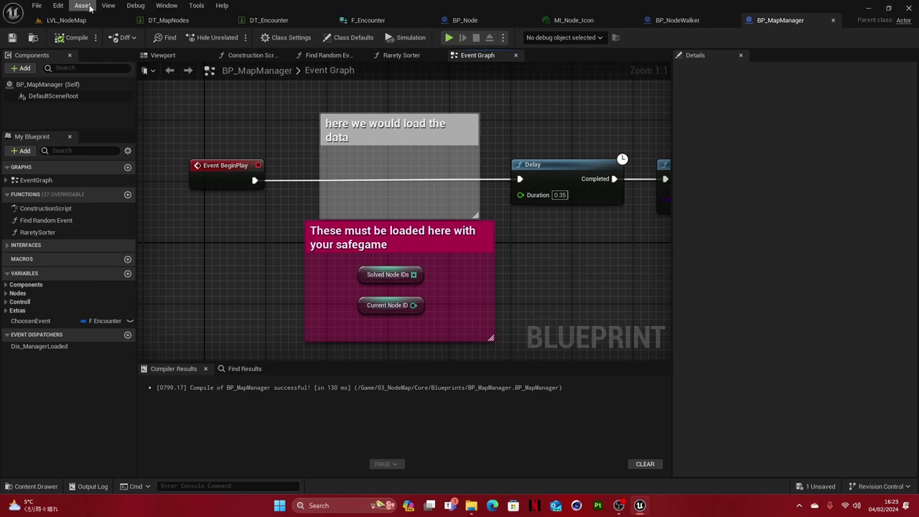
scroll(409, 235, down, 3)
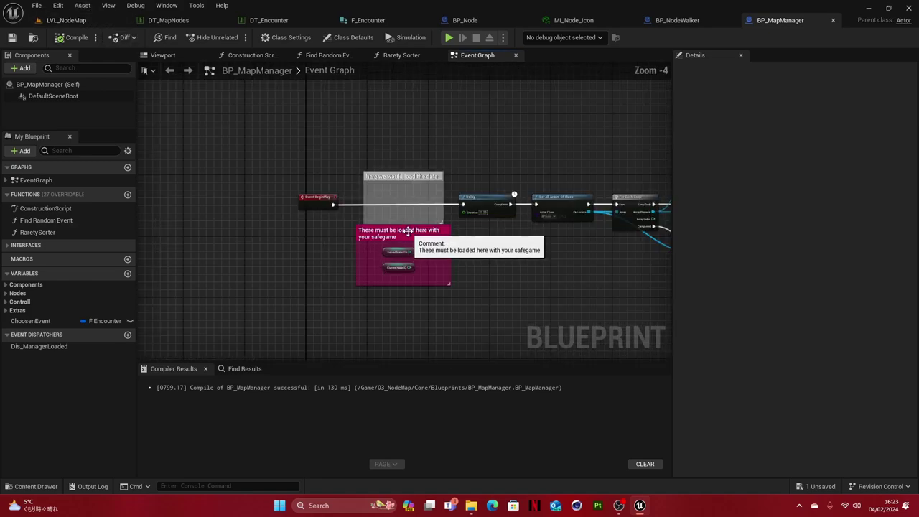
scroll(409, 235, up, 1)
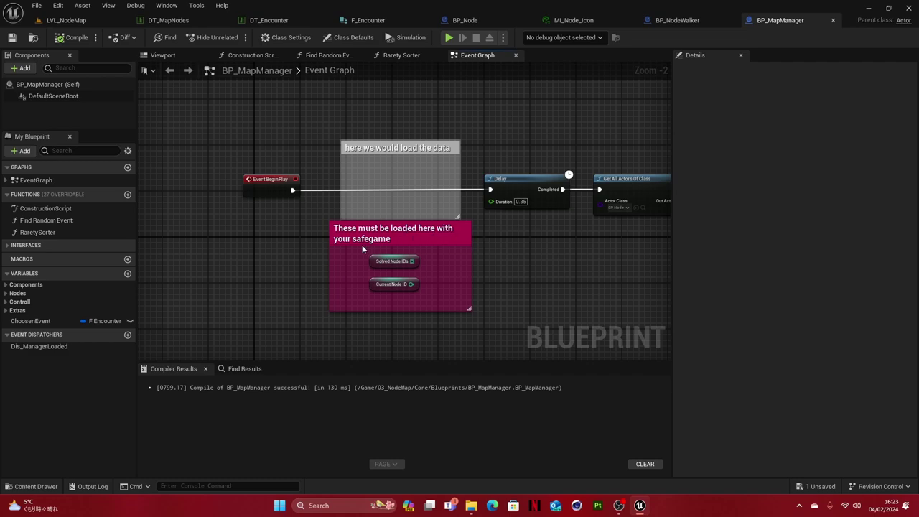
drag(438, 301, 442, 304)
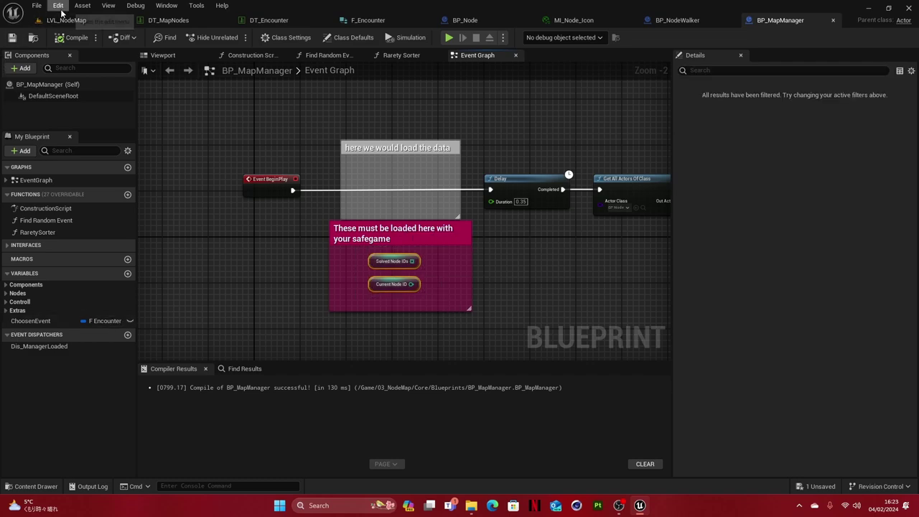
scroll(207, 127, down, 6)
right_drag(206, 127, 365, 163)
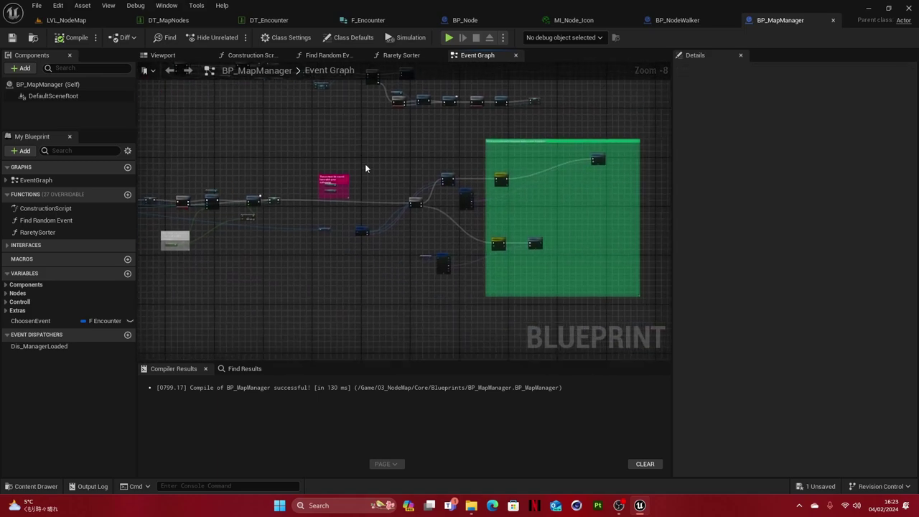
scroll(364, 163, up, 6)
right_drag(374, 131, 368, 245)
drag(280, 100, 592, 280)
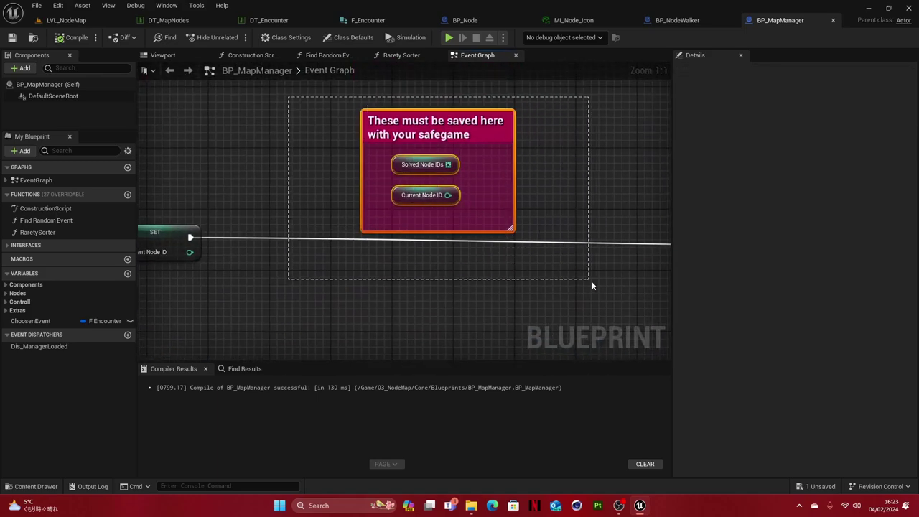
scroll(559, 273, down, 6)
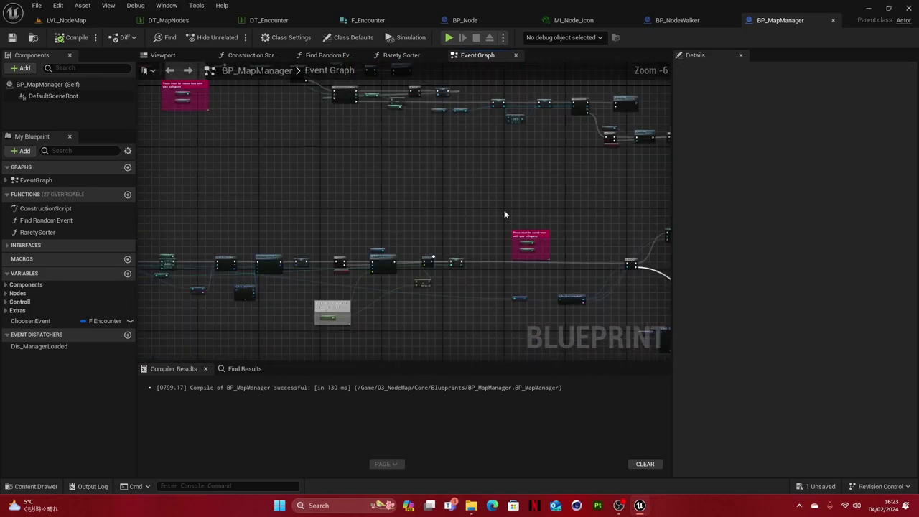
scroll(535, 230, up, 4)
right_drag(642, 257, 562, 182)
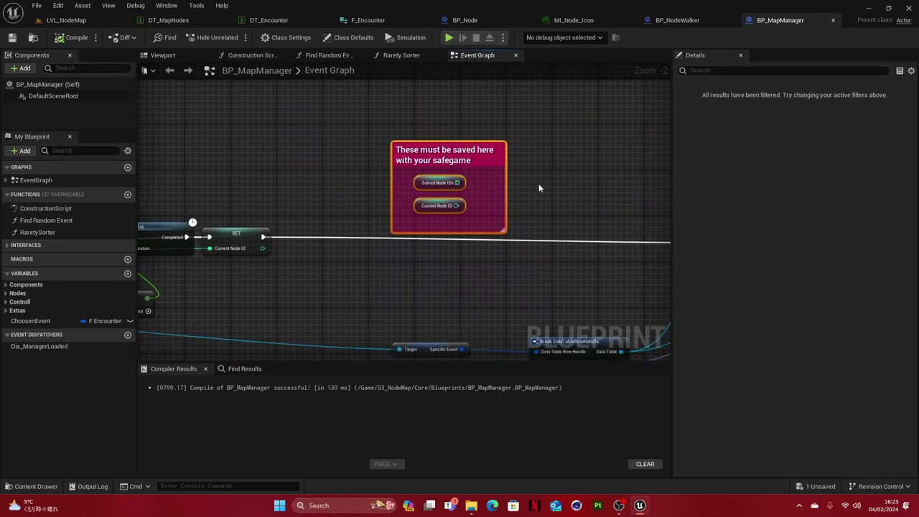
click(538, 184)
scroll(538, 184, down, 3)
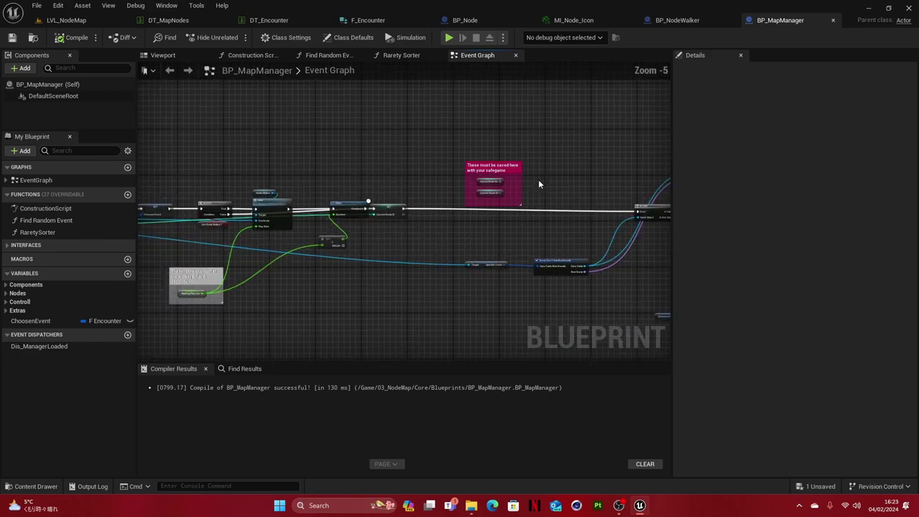
right_drag(597, 192, 299, 222)
scroll(357, 175, up, 3)
scroll(357, 175, up, 2)
scroll(454, 219, down, 4)
scroll(434, 176, up, 4)
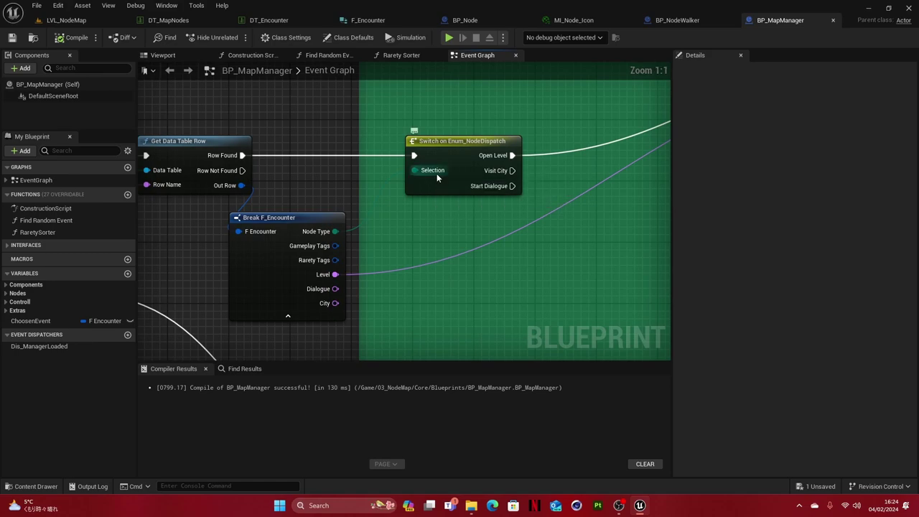
right_drag(373, 204, 467, 172)
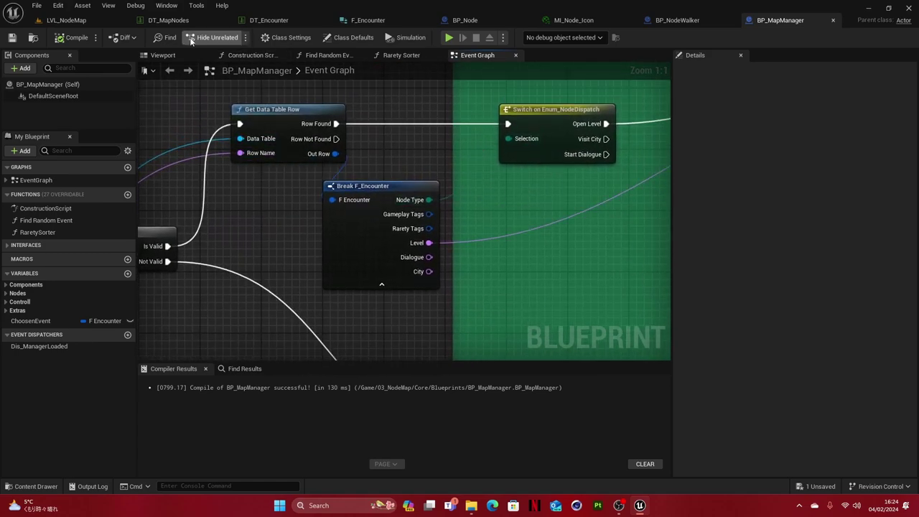
click(269, 21)
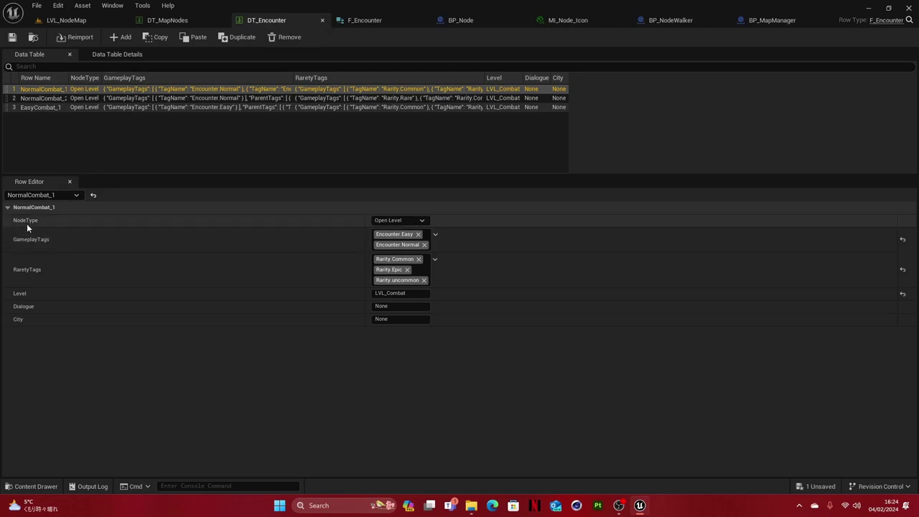
click(396, 220)
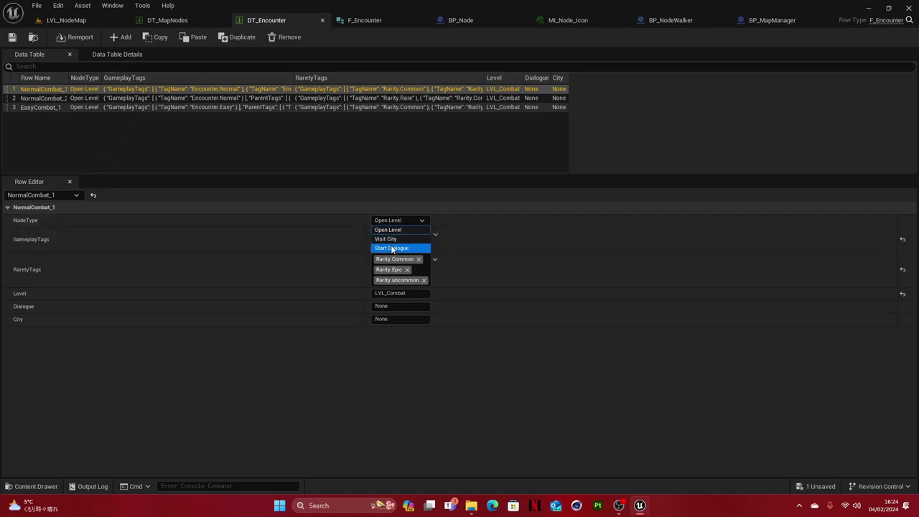
- In BP_MapManager's graph, move the Open Level node left toward the dispatch switch
click(783, 20)
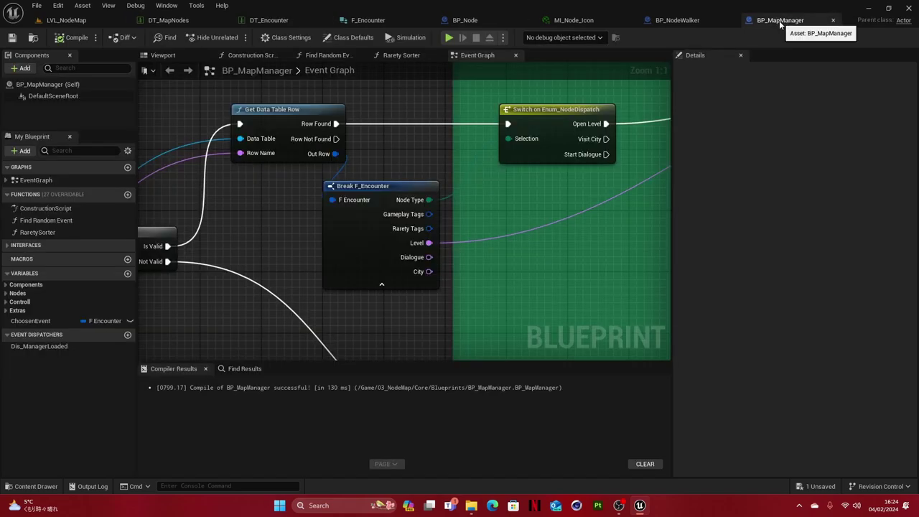
scroll(481, 140, down, 2)
scroll(451, 225, up, 4)
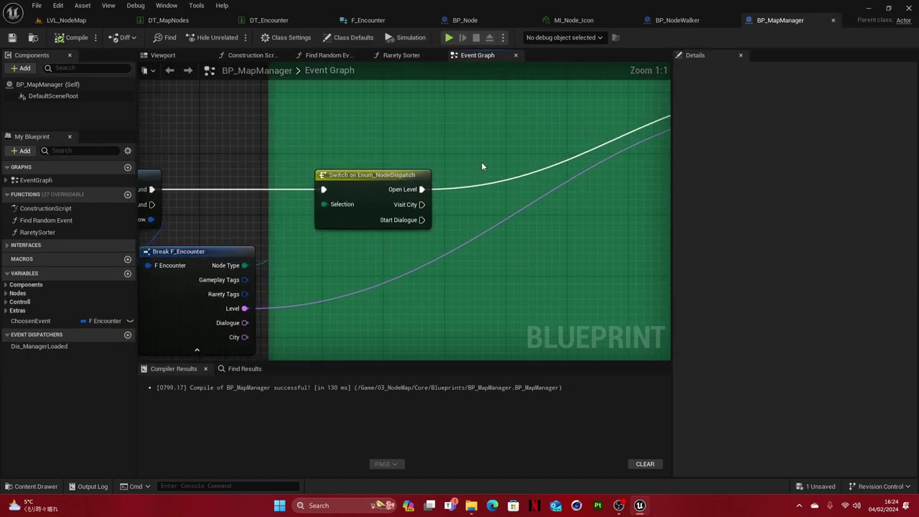
scroll(481, 164, down, 3)
right_drag(481, 164, 320, 179)
drag(566, 140, 320, 169)
scroll(320, 169, up, 3)
right_drag(320, 170, 373, 193)
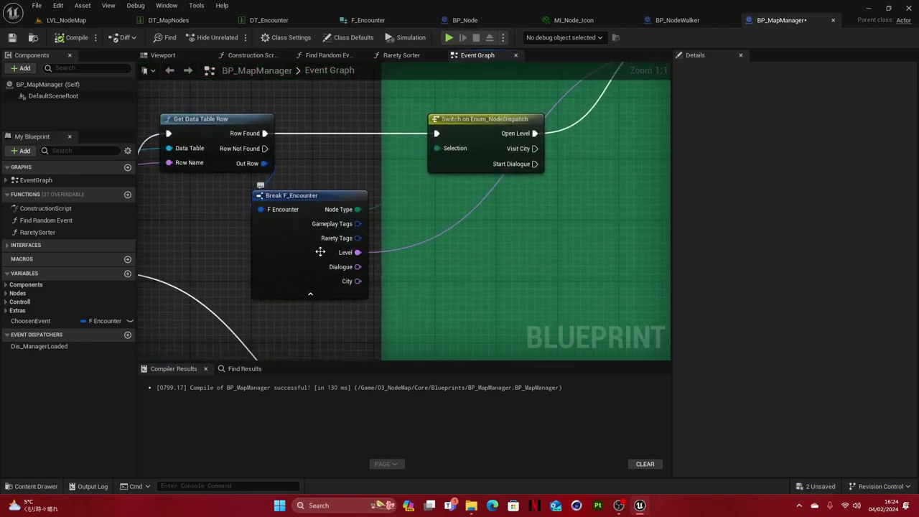
- Review the Get Data Table Row, Break F_Encounter, Break DataTableRowHandle and Is Valid nodes
drag(222, 106, 357, 357)
scroll(314, 332, down, 1)
right_drag(314, 332, 370, 181)
drag(165, 159, 485, 325)
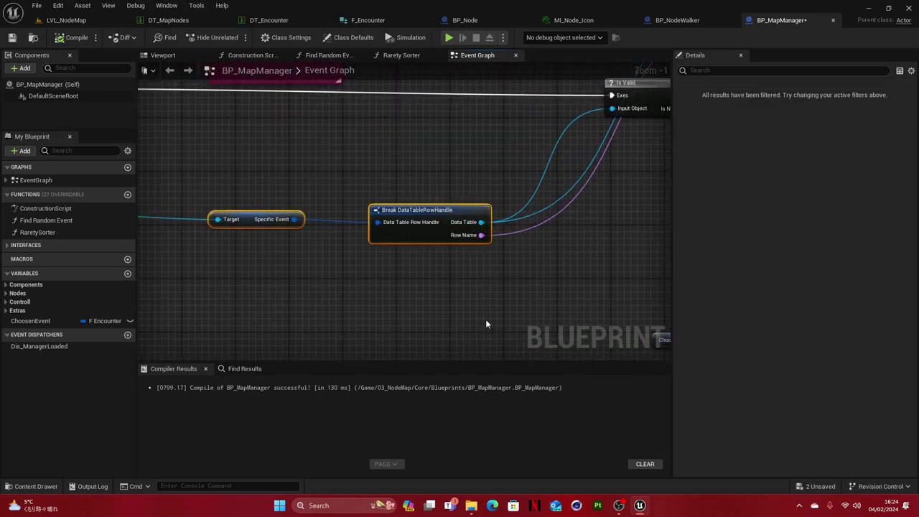
right_drag(329, 240, 95, 310)
click(445, 185)
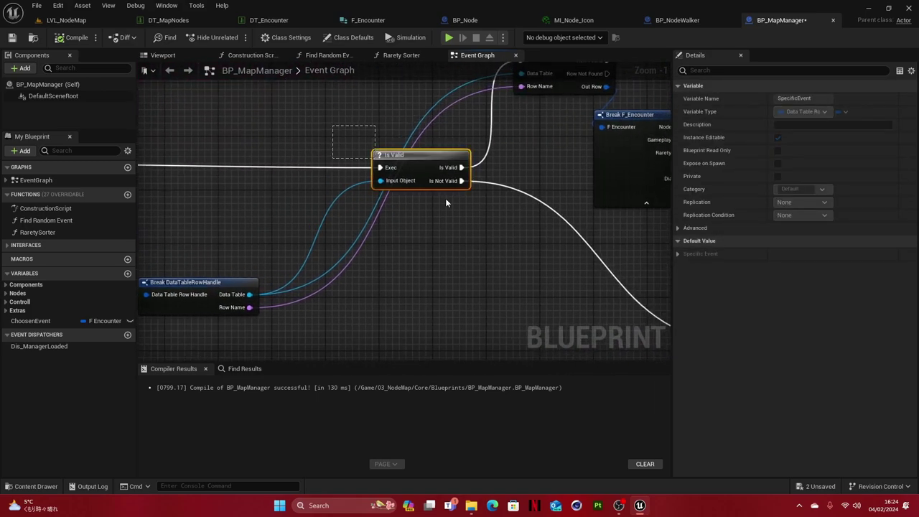
right_drag(526, 273, 306, 335)
drag(280, 136, 649, 273)
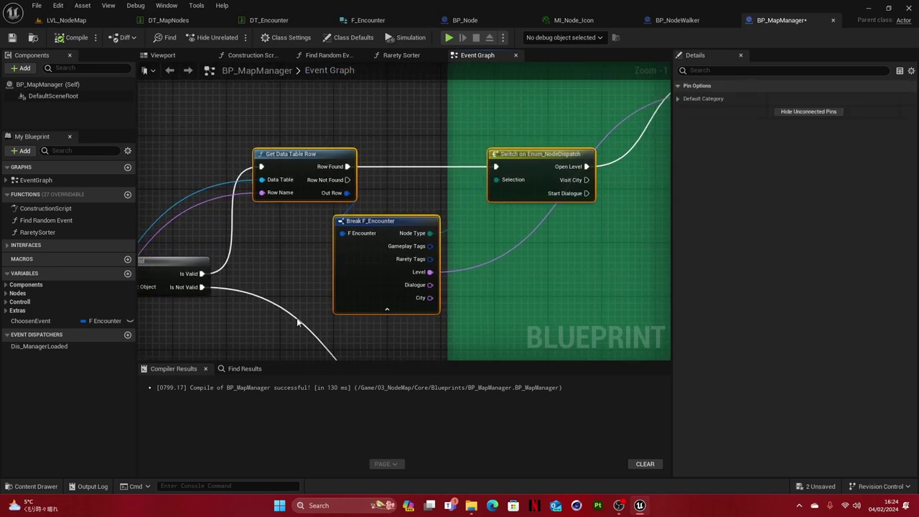
right_drag(150, 222, 230, 144)
- Undo and redo to compare layouts with and without Is Valid and Get Data Table Row
key(ctrl+z)
key(ctrl+z)
key(ctrl+z)
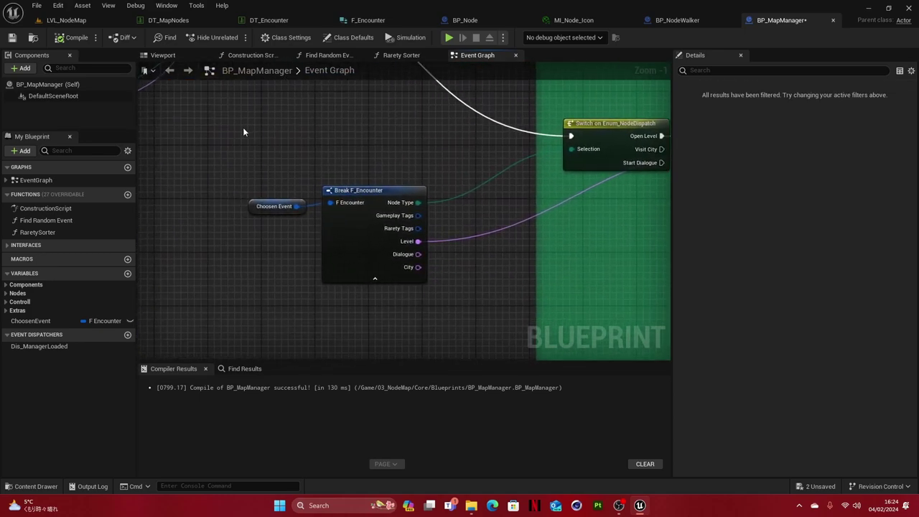
drag(242, 129, 448, 337)
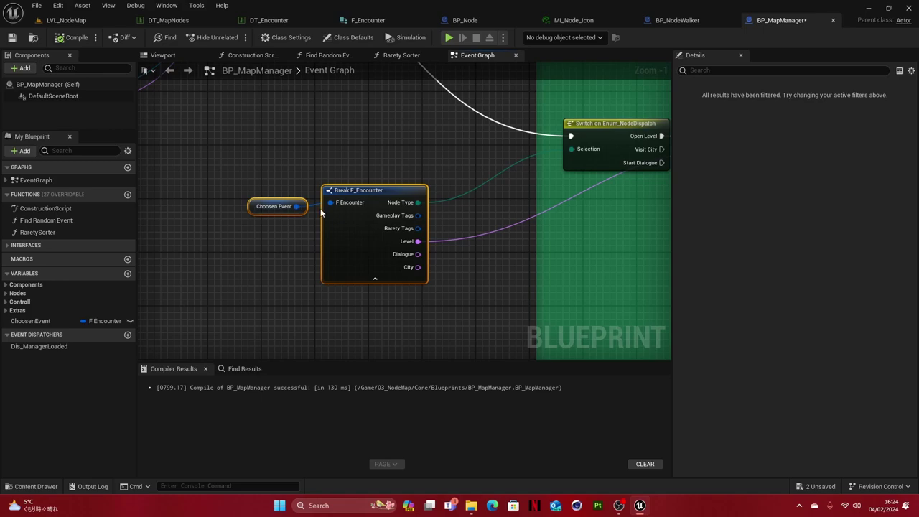
click(421, 145)
right_drag(420, 144, 387, 168)
key(ctrl+y)
key(ctrl+y)
key(ctrl+y)
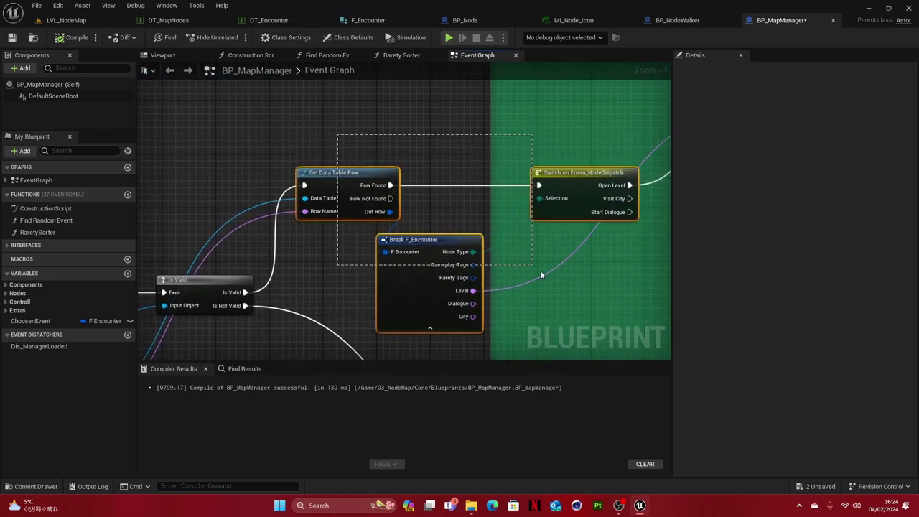
key(ctrl+z)
key(ctrl+z)
key(ctrl+z)
drag(233, 186, 431, 337)
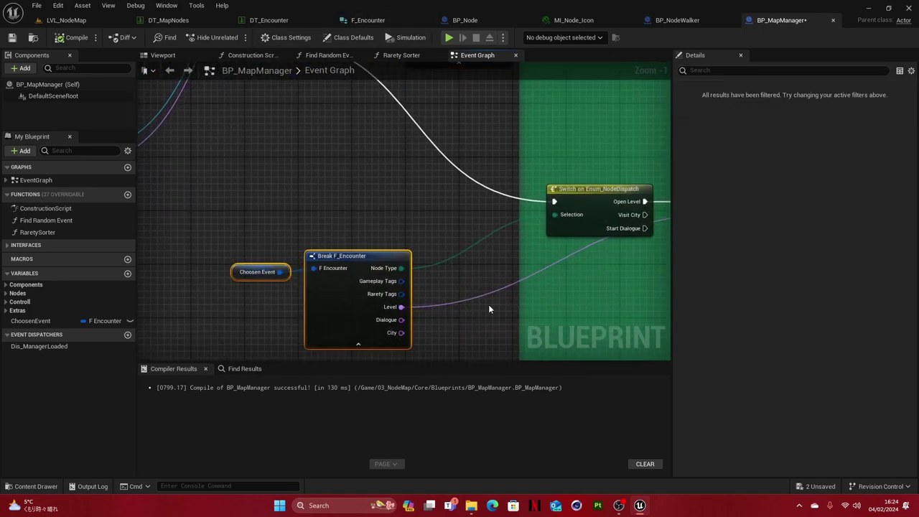
- Undo and redo the Open Level move to settle it up-right of the Switch node
right_drag(488, 304, 222, 289)
scroll(457, 260, down, 1)
key(ctrl+y)
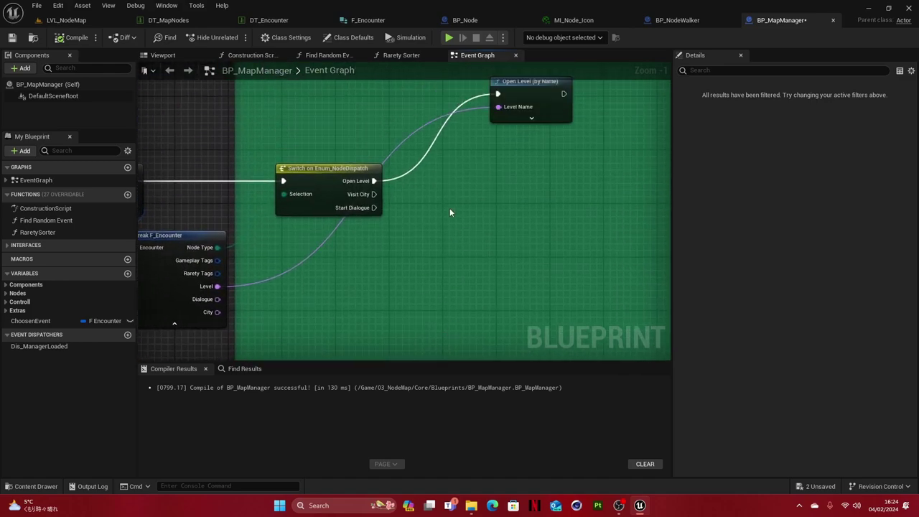
scroll(449, 207, down, 1)
key(ctrl+z)
right_drag(345, 326, 309, 192)
key(ctrl+y)
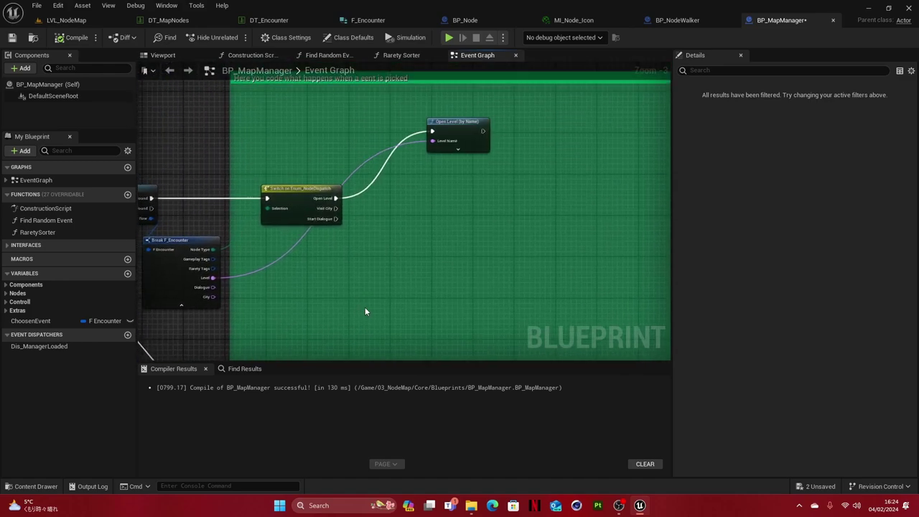
right_drag(406, 293, 442, 306)
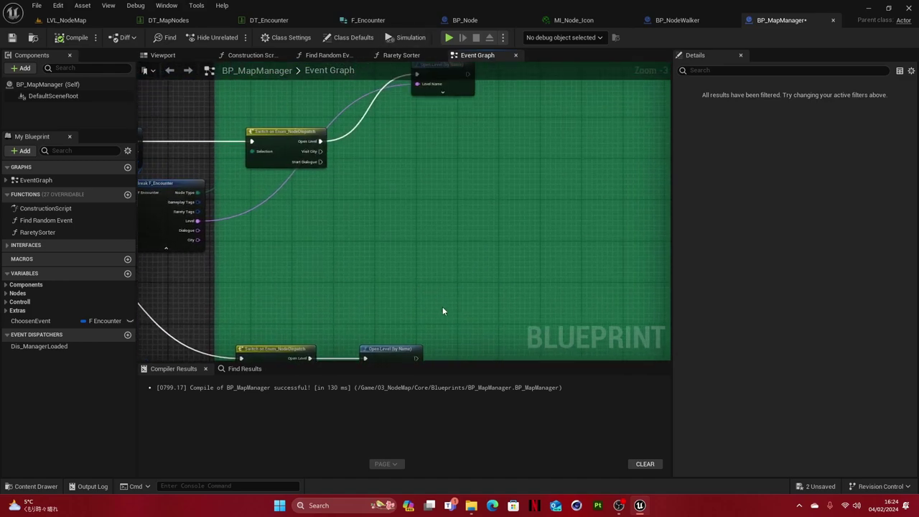
scroll(373, 174, up, 3)
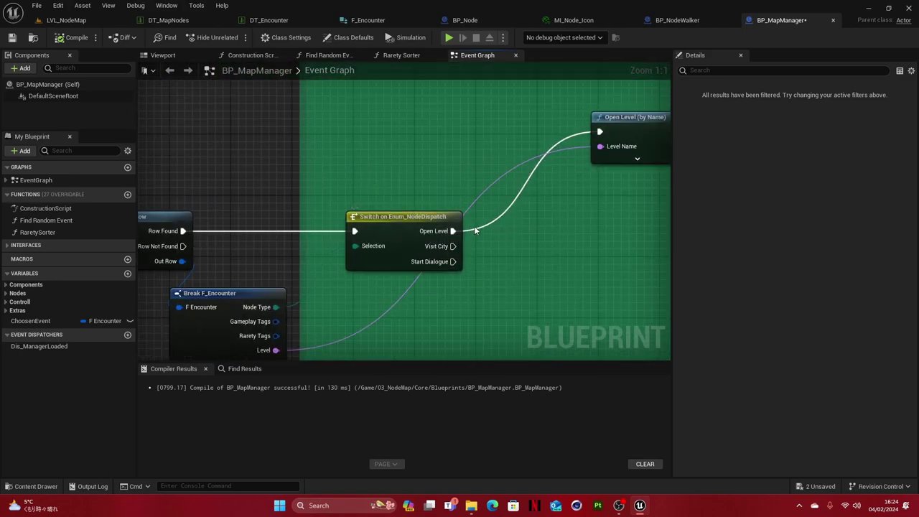
right_drag(614, 211, 541, 168)
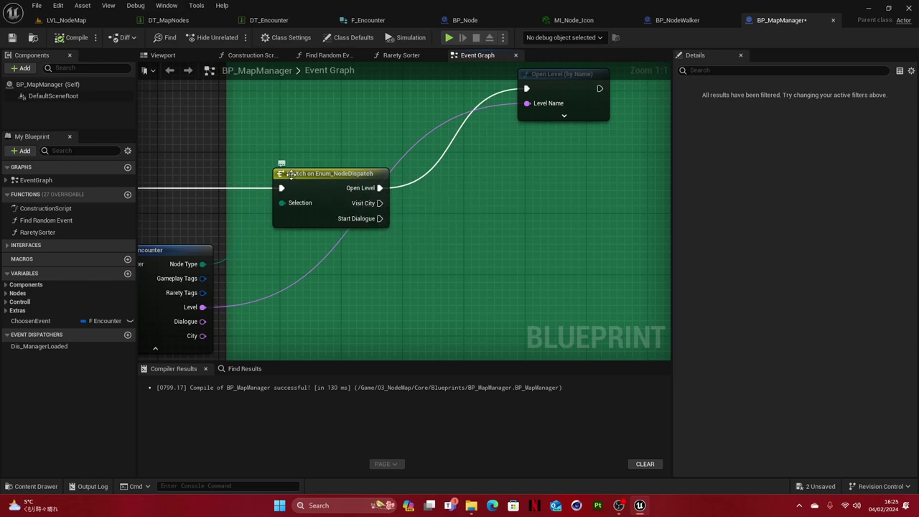
- Glance at the LVL_NodeMap and BP_Node tabs, then return to BP_MapManager's graph
click(70, 19)
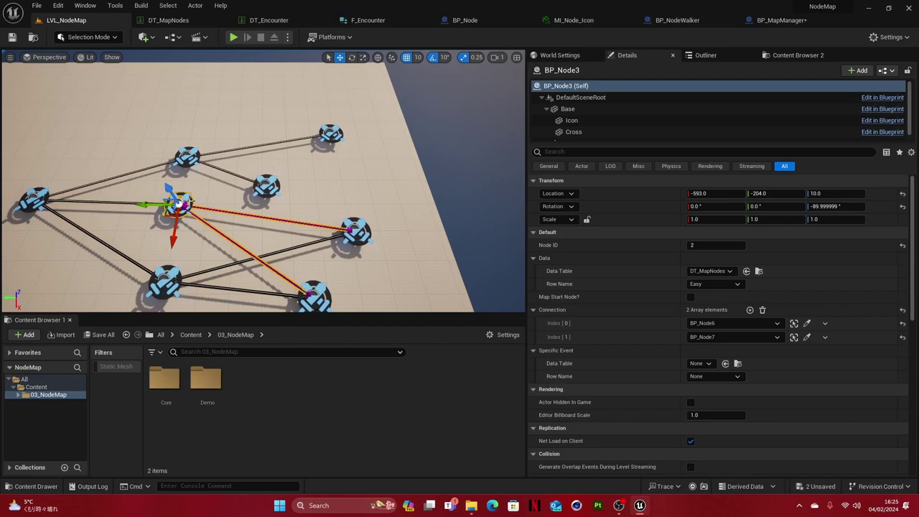
click(497, 20)
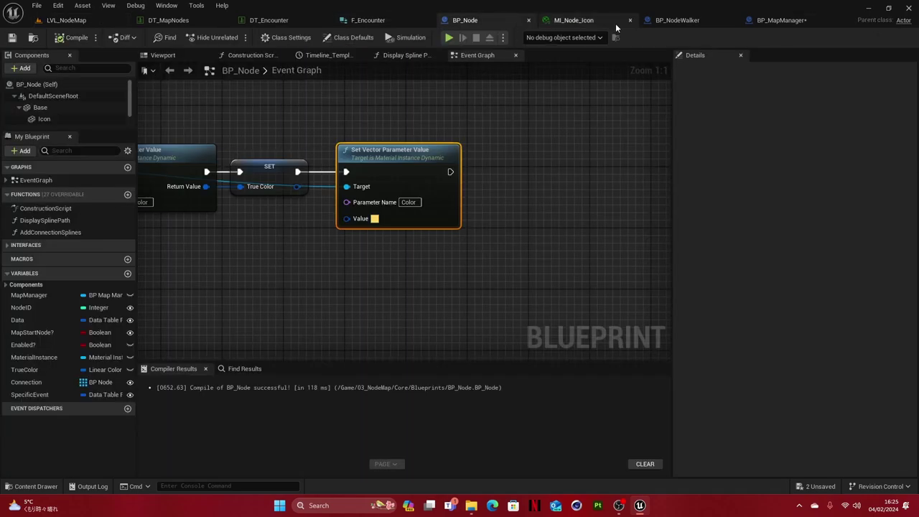
click(781, 20)
mouse_move(488, 162)
right_down()
mouse_move(460, 189)
mouse_move(494, 178)
right_up()
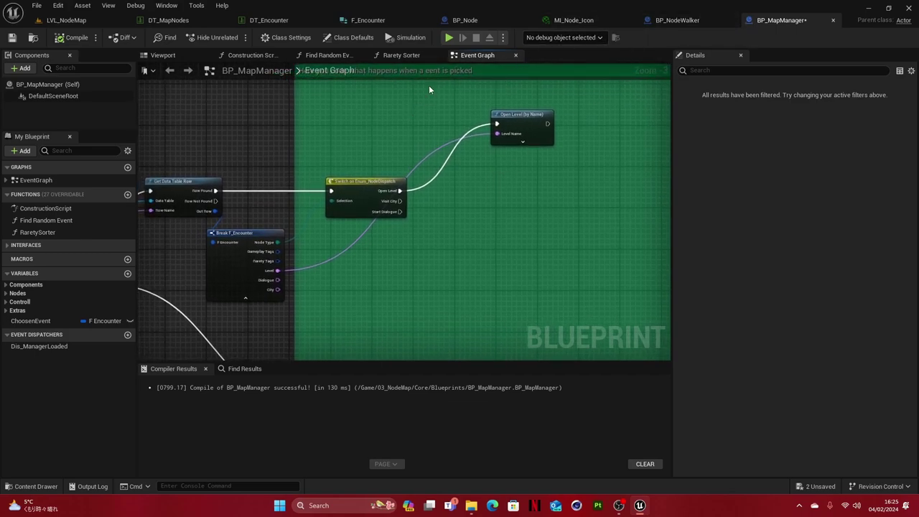
- From LVL_NodeMap's Content Browser, open Enum_NodeDispatch in the Data > Enum folder
click(66, 20)
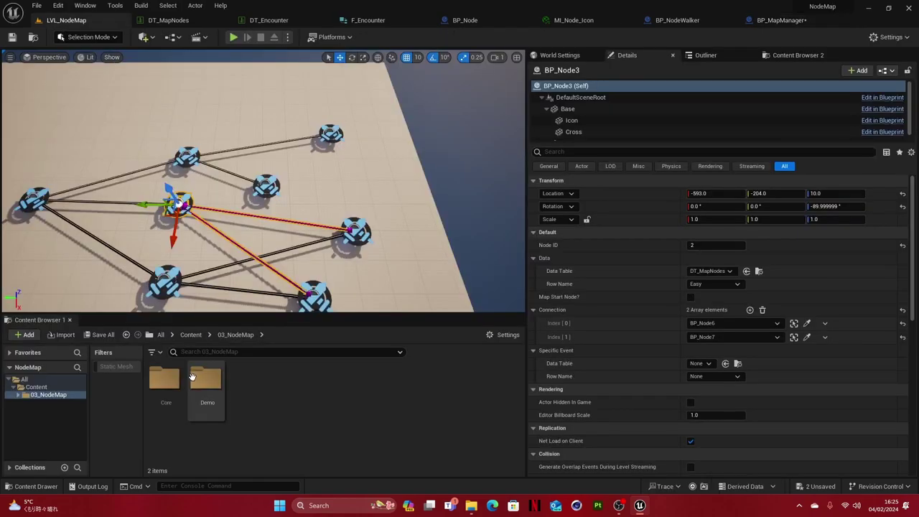
double_click(208, 387)
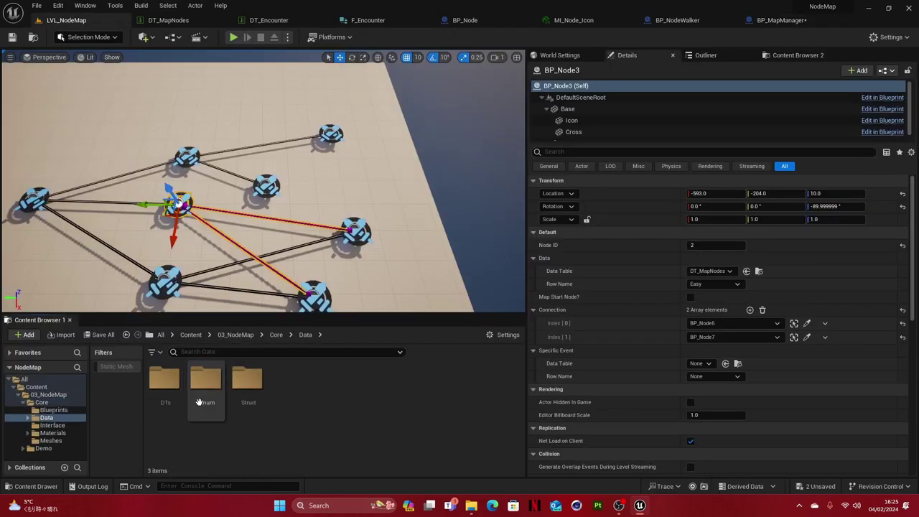
double_click(206, 392)
double_click(167, 387)
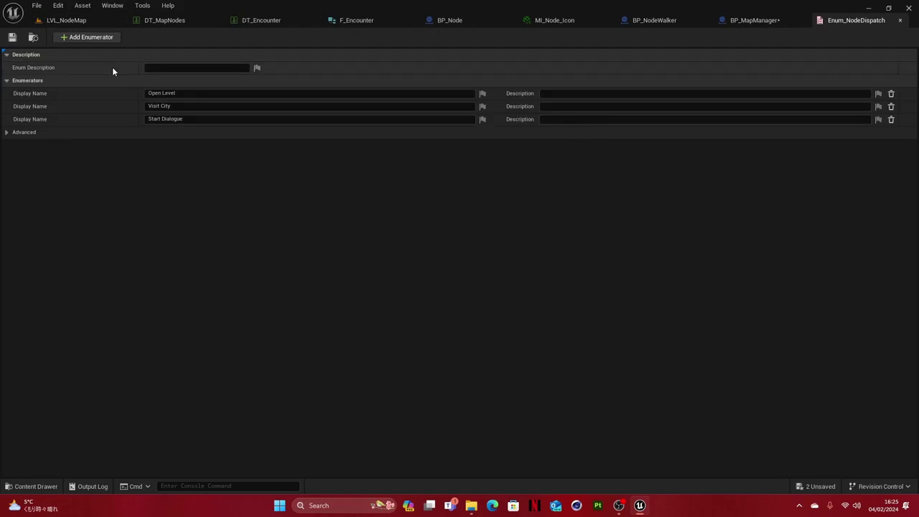
- Add and remove NewEnumerator3, keeping Open Level, Visit City, Start Dialogue, then save the enum
click(84, 39)
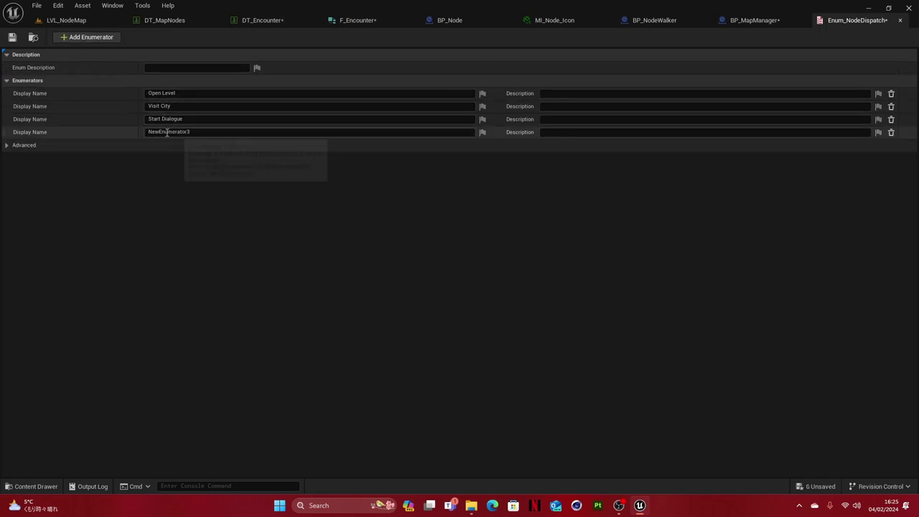
click(891, 132)
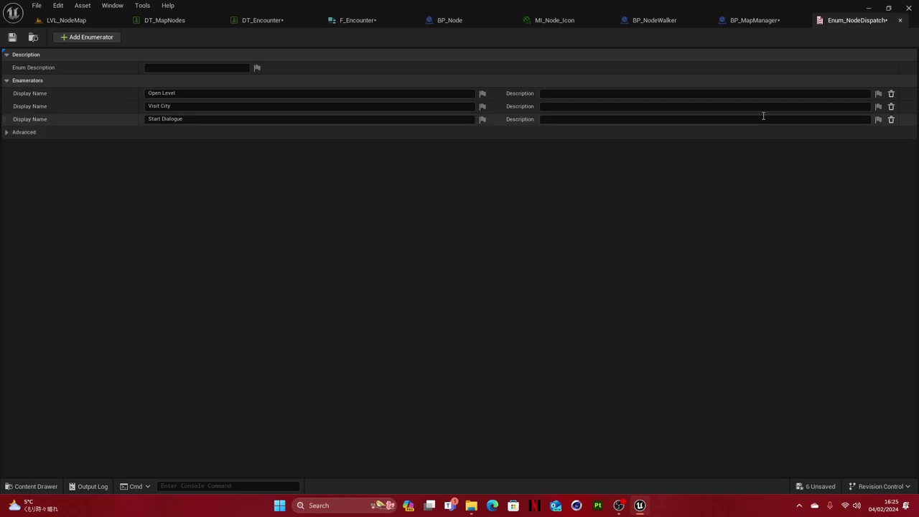
click(37, 5)
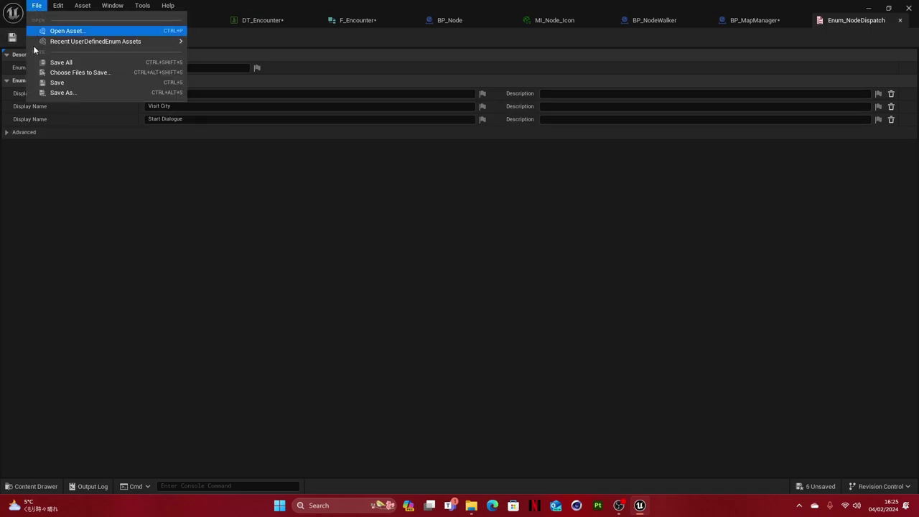
click(58, 61)
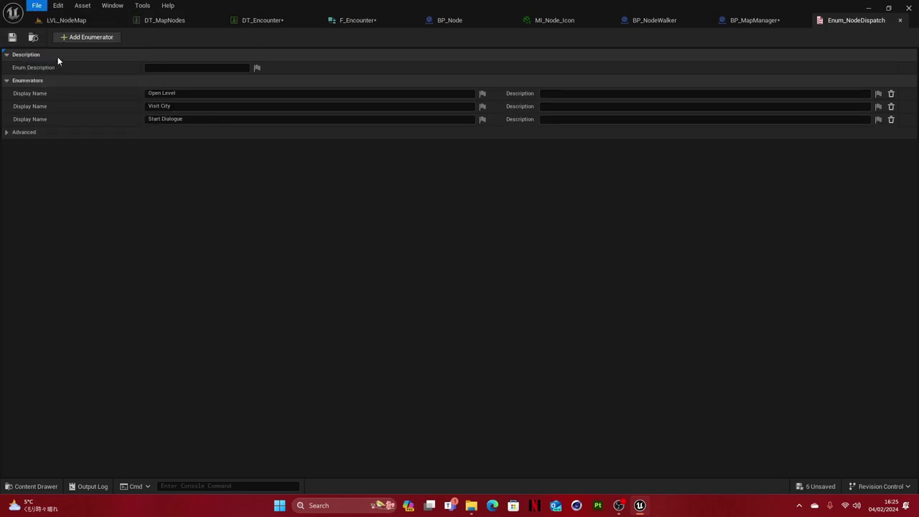
click(66, 20)
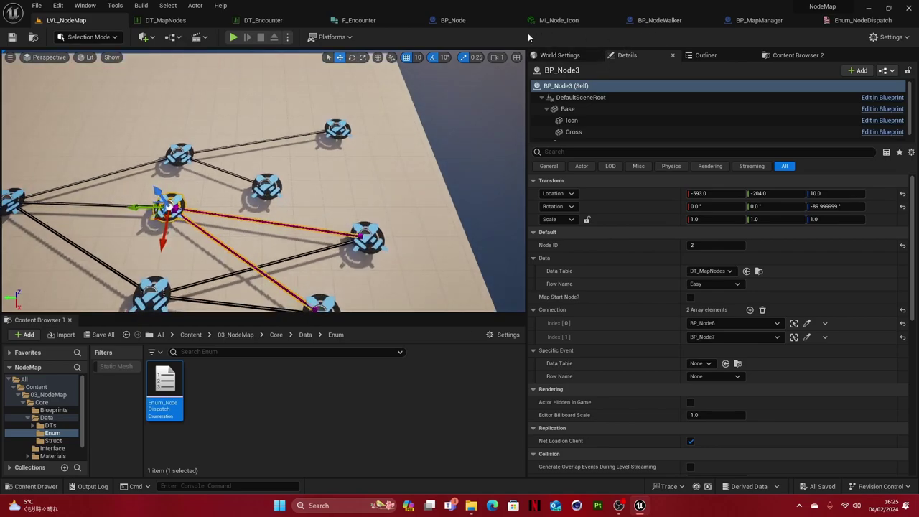
- Open the Find Random Event function graph from BP_MapManager's event graph
click(759, 20)
scroll(441, 250, down, 5)
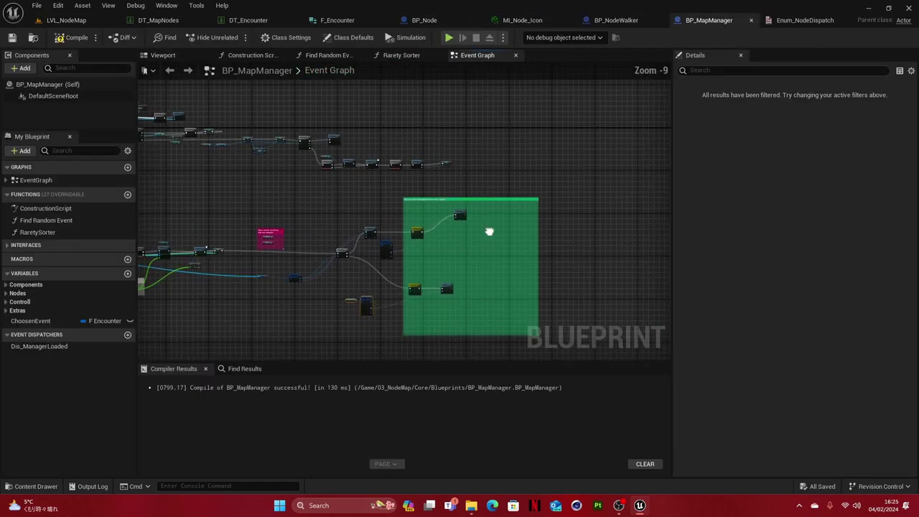
scroll(489, 231, up, 3)
right_drag(488, 231, 439, 166)
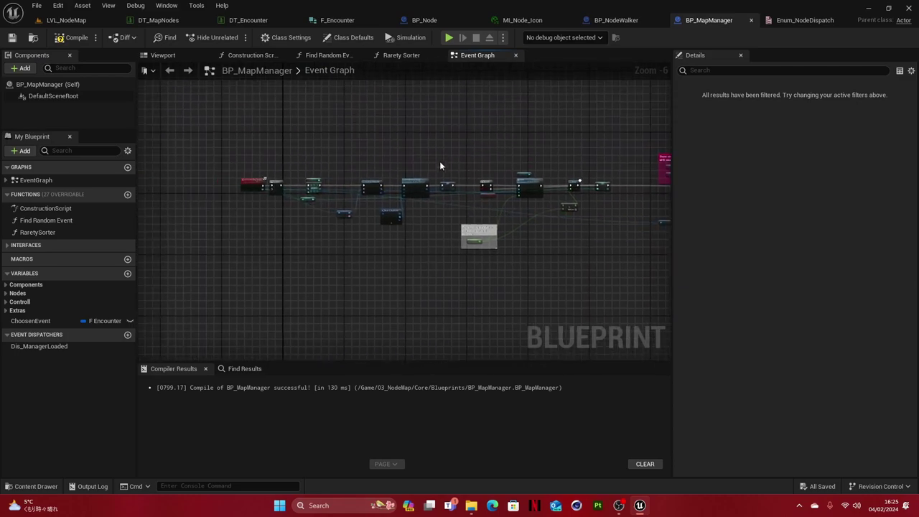
scroll(440, 166, up, 6)
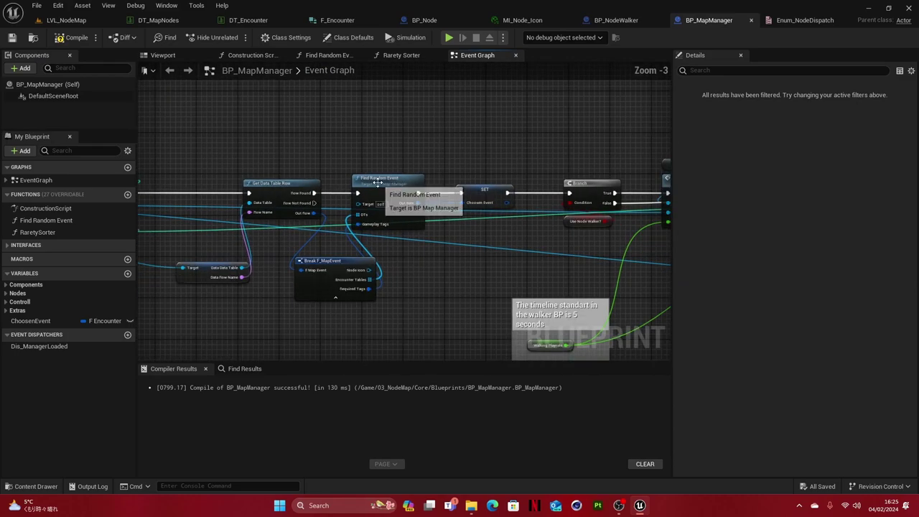
double_click(378, 186)
scroll(299, 200, down, 4)
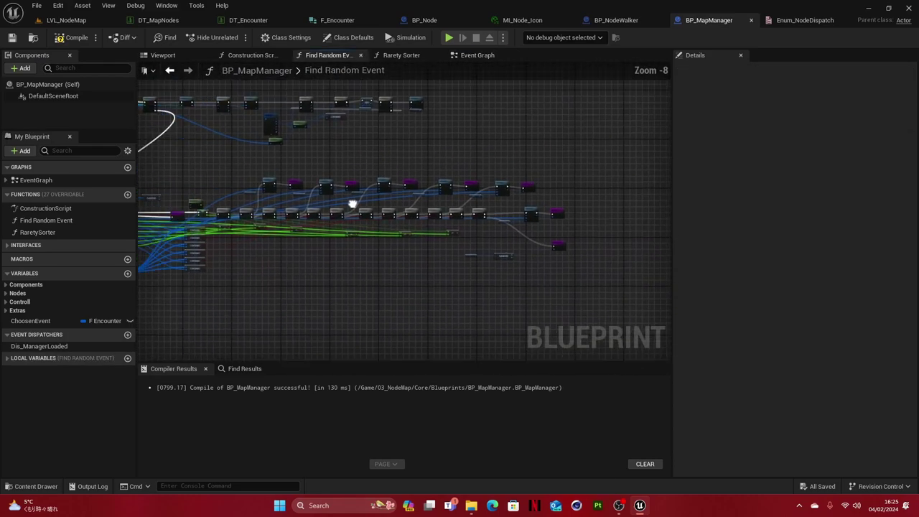
- Back in LVL_NodeMap, browse the Content Browser to the Data > DTs folder
click(66, 20)
click(305, 335)
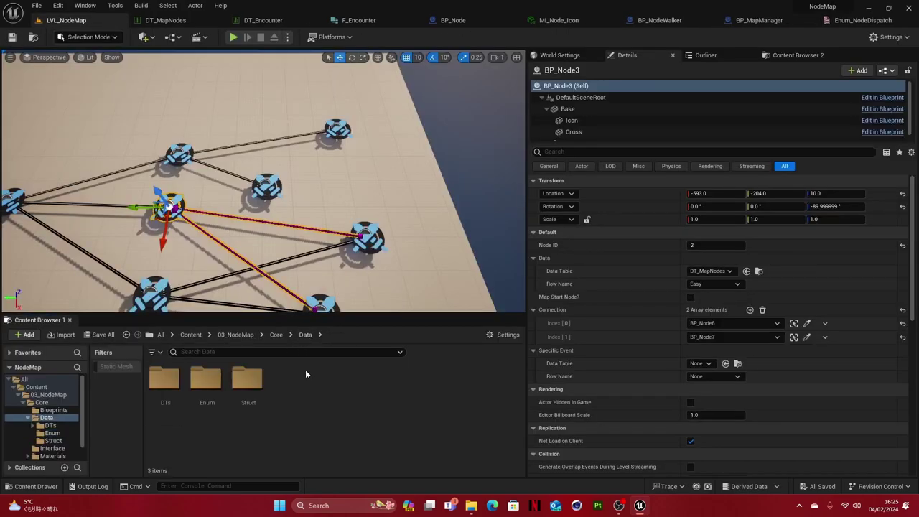
double_click(168, 391)
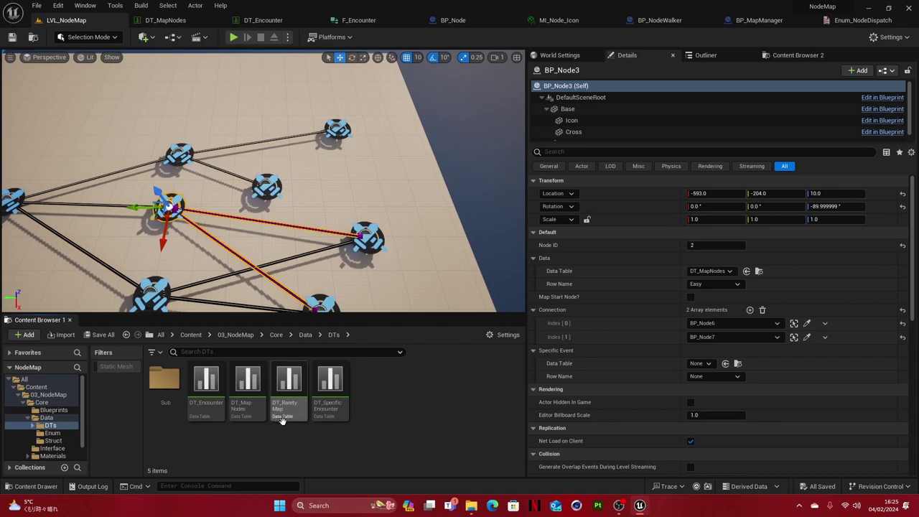
- Open DT_RaretyMap, select the MapRarety row, and expand the Common through Cursed categories
double_click(286, 391)
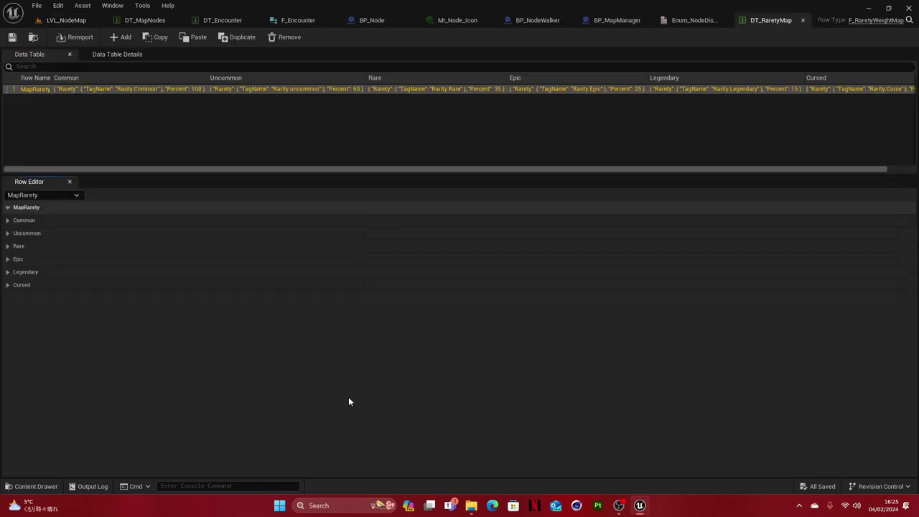
click(34, 89)
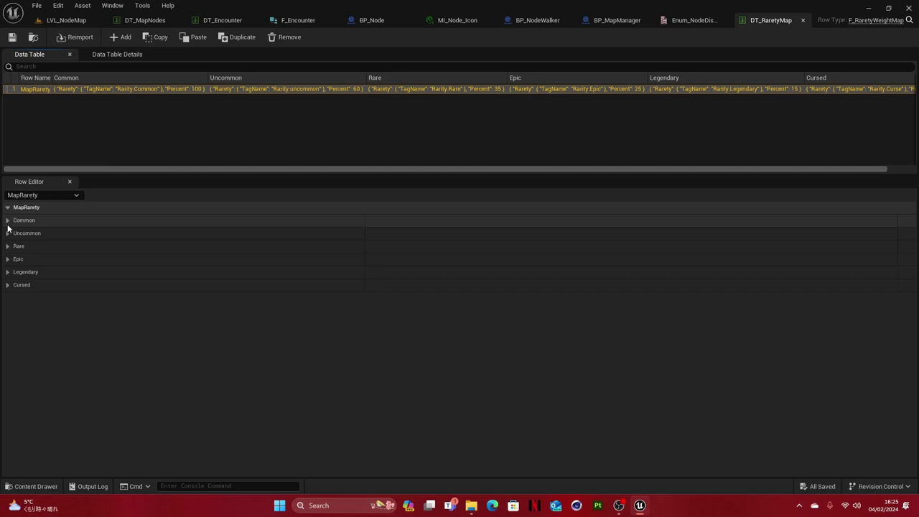
click(7, 284)
click(8, 271)
click(7, 258)
click(7, 245)
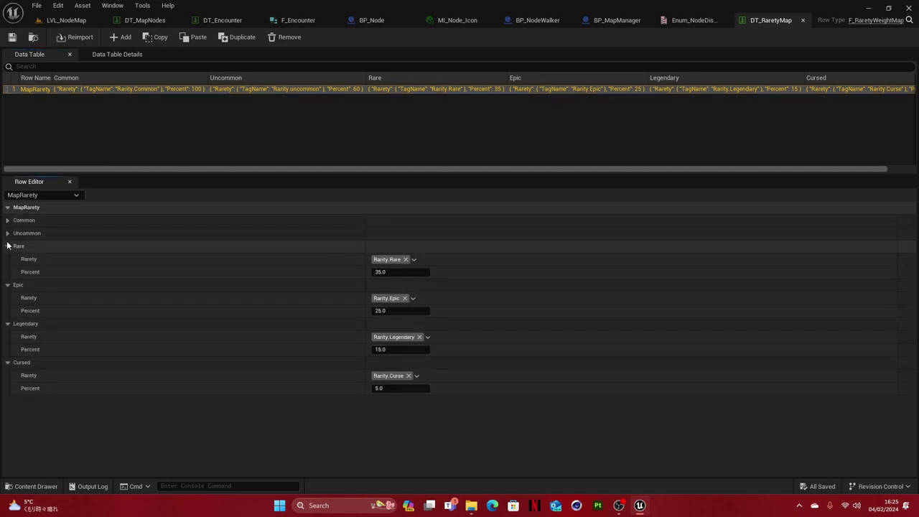
click(8, 233)
click(7, 220)
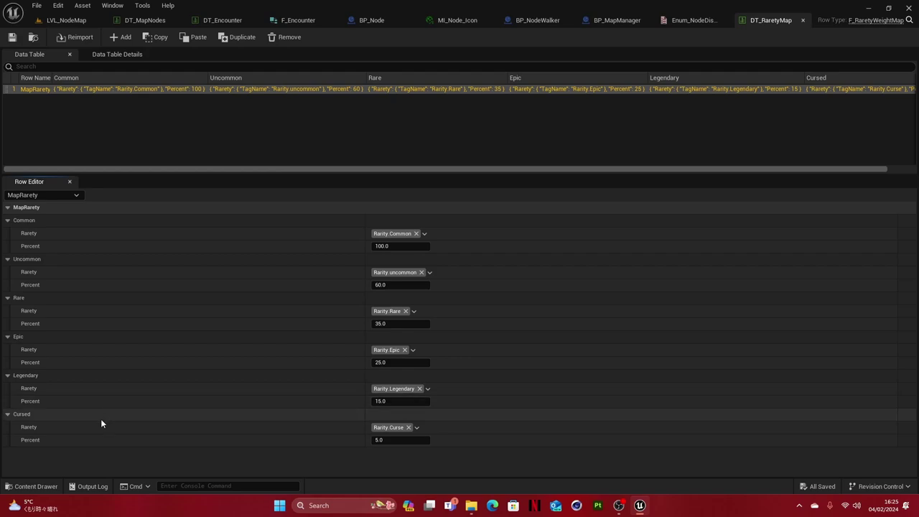
- Reselect MapRarety and check its Percent fields, leaving Common at 100.0
click(141, 135)
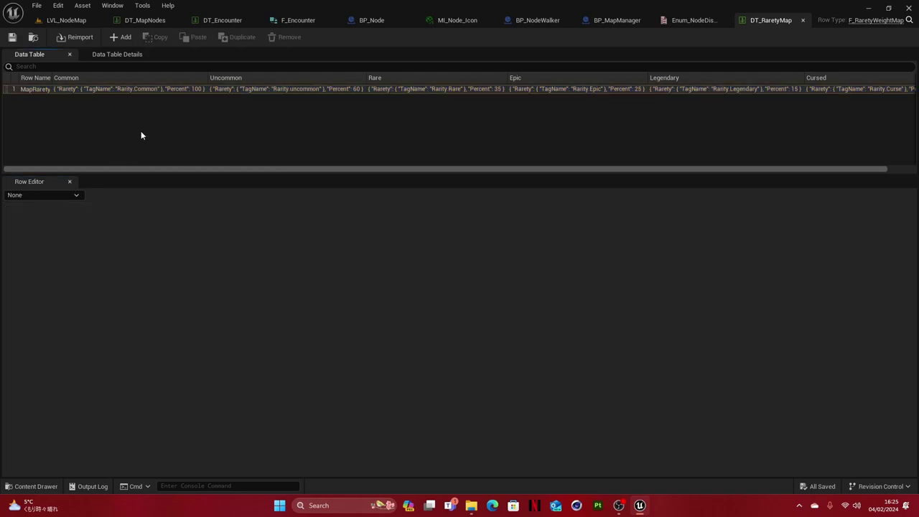
click(38, 91)
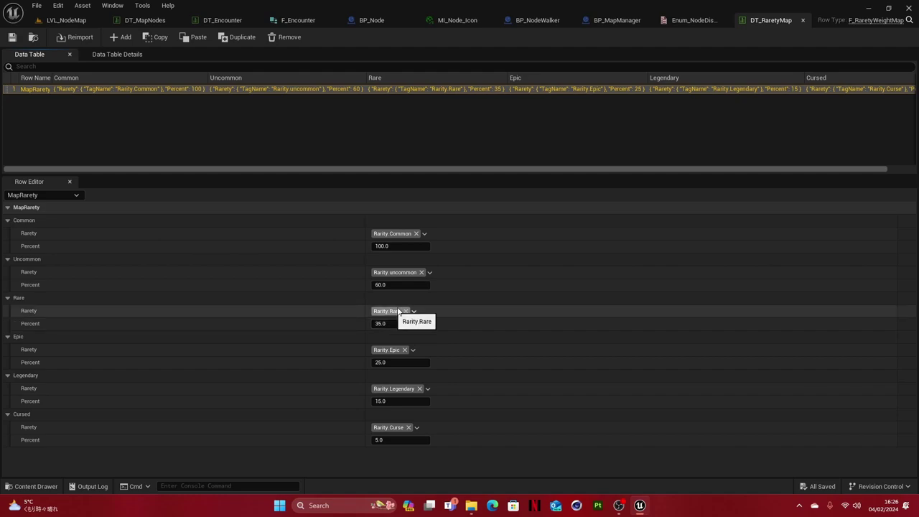
click(401, 246)
click(450, 247)
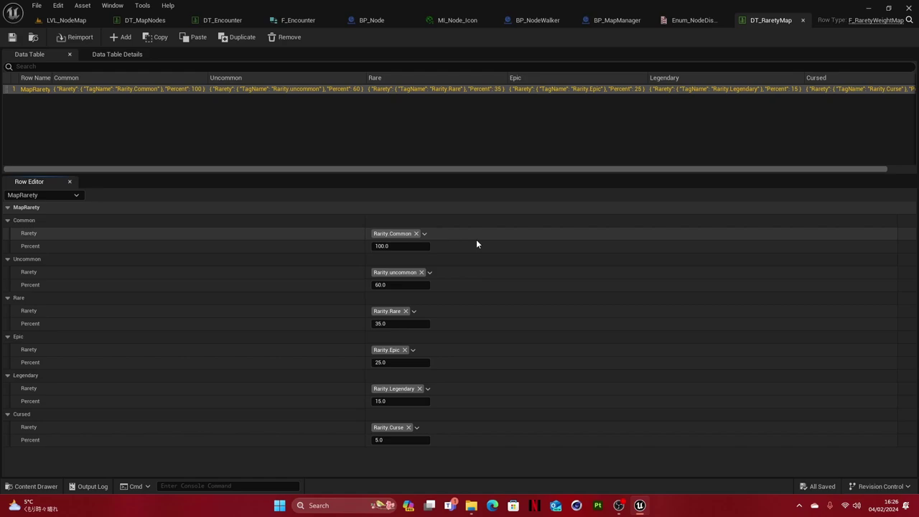
click(326, 132)
- Return to the node-map level and save all modified assets with File > Save All
click(62, 22)
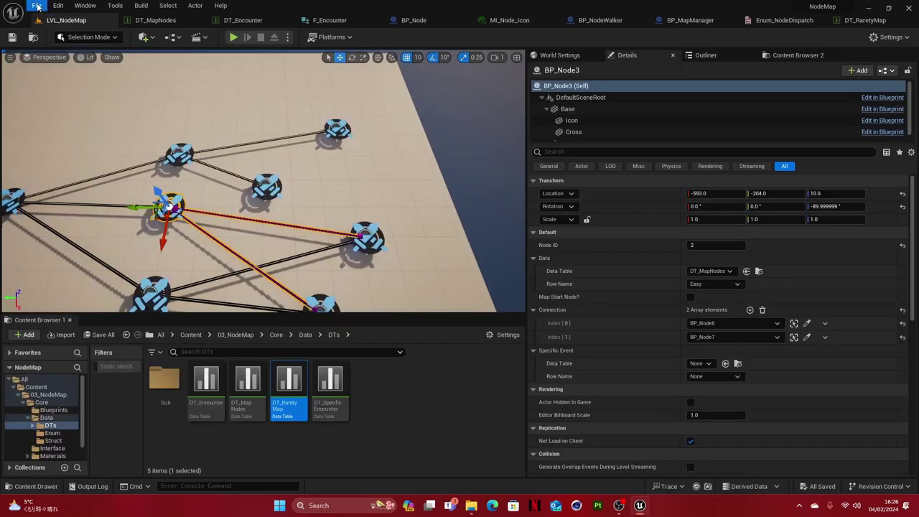
click(36, 5)
click(78, 126)
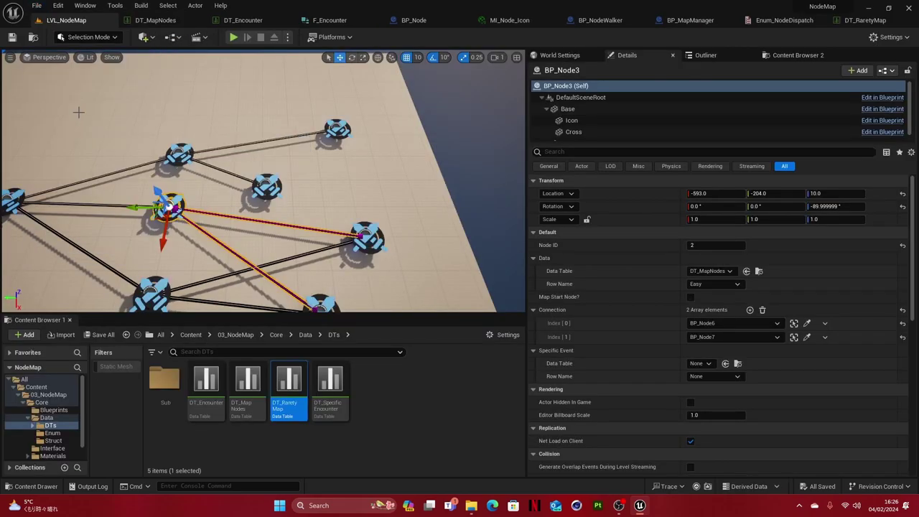
- Open the GameplayTags page of Project Settings and expand the Gameplay Tag Table List
click(112, 5)
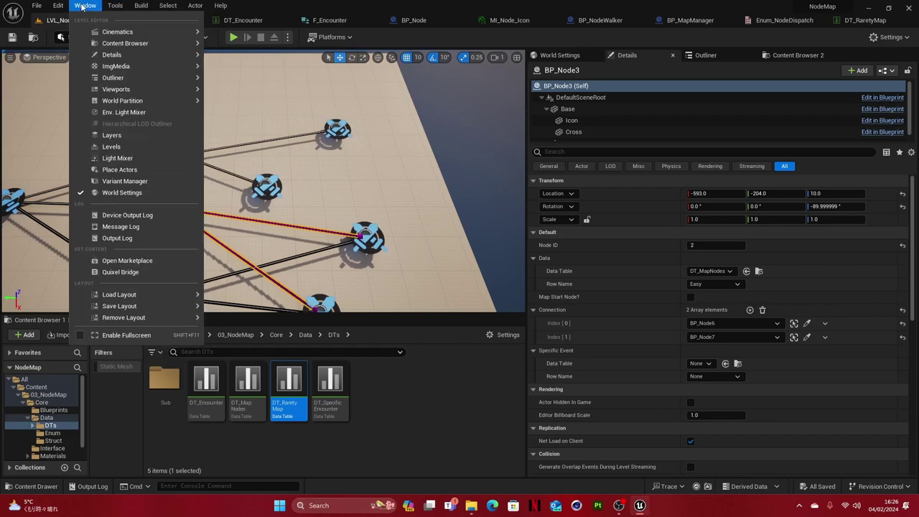
mouse_move(58, 5)
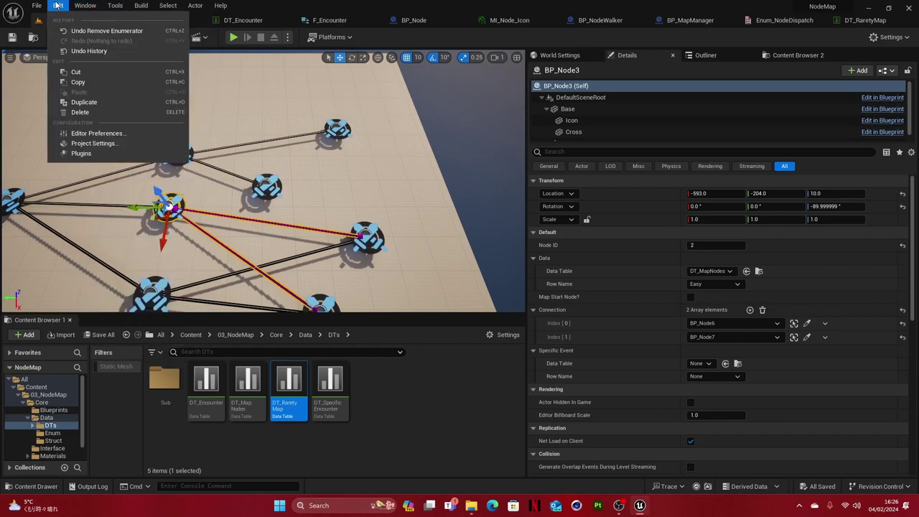
click(104, 143)
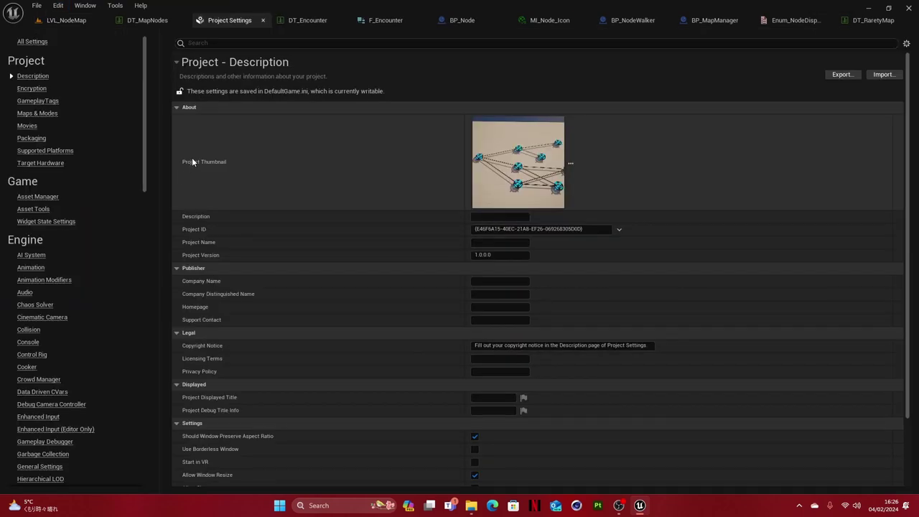
click(47, 102)
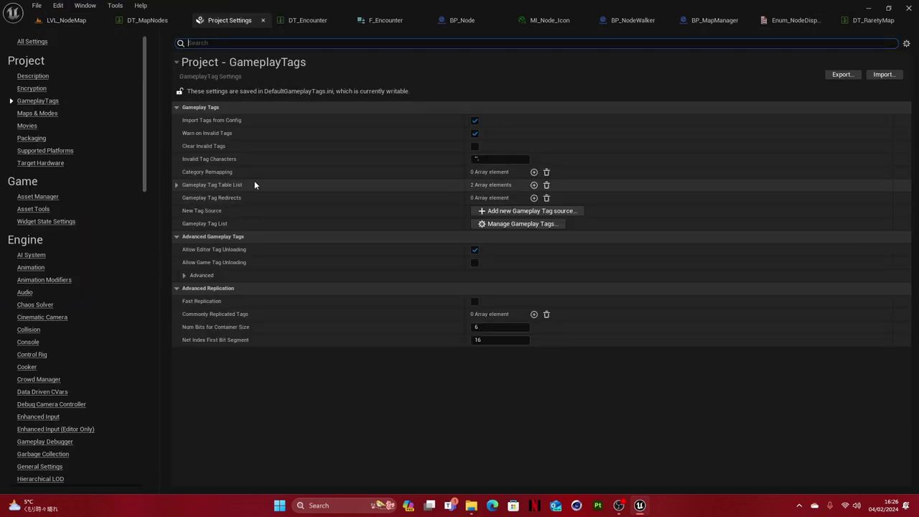
click(176, 185)
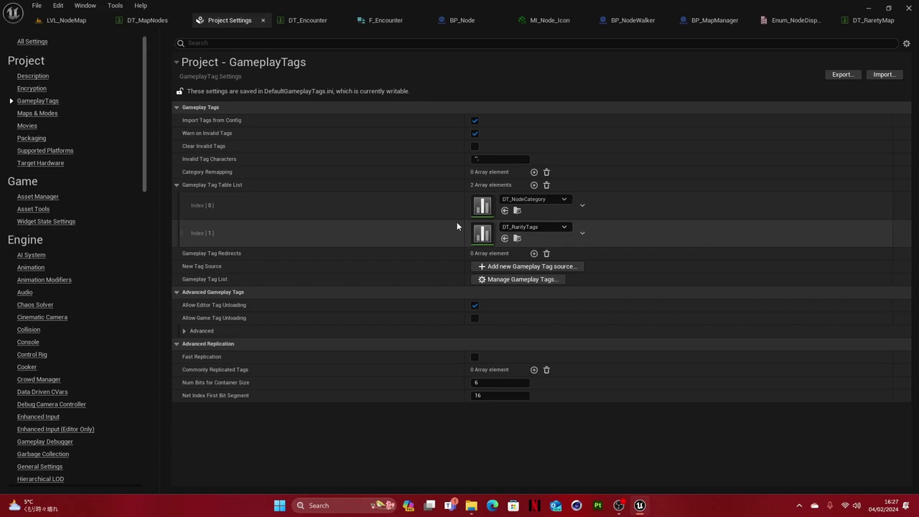
- Check the DT_MapNodes table, then go back to the LVL_NodeMap level view
click(131, 19)
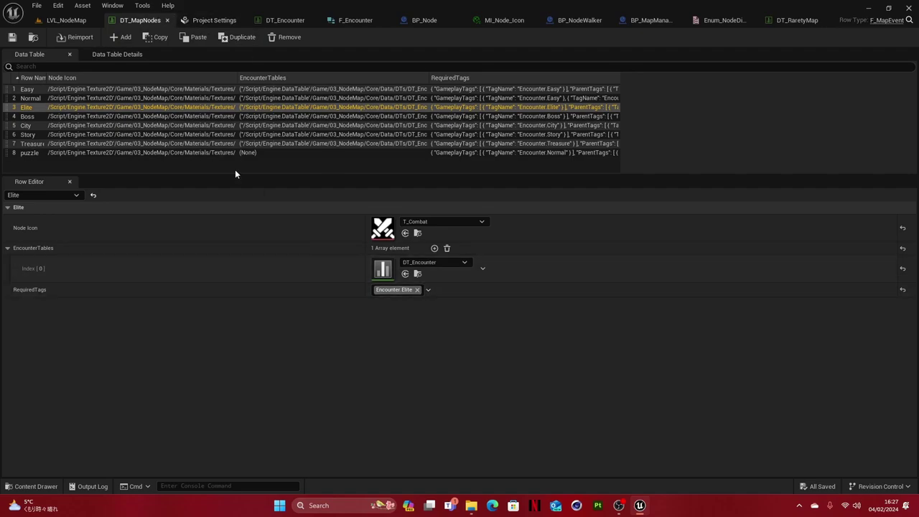
click(63, 21)
right_drag(386, 263, 386, 263)
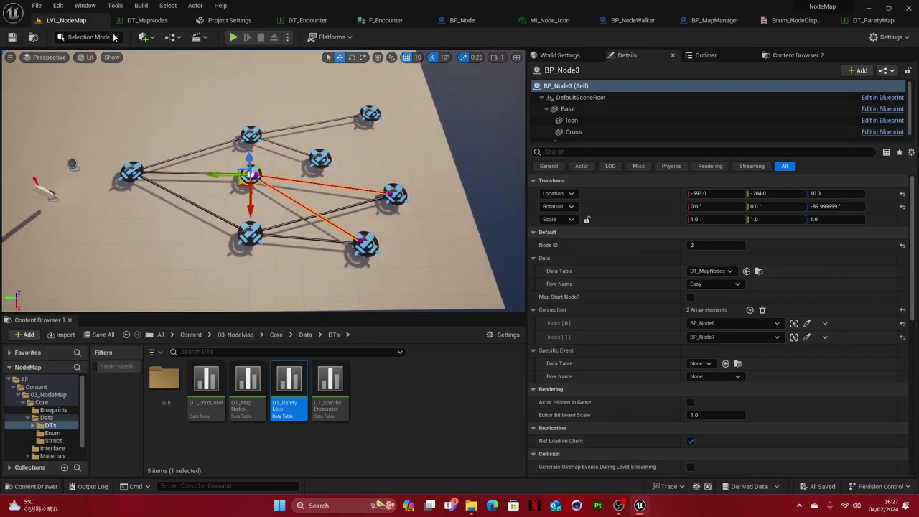
click(36, 5)
key(Escape)
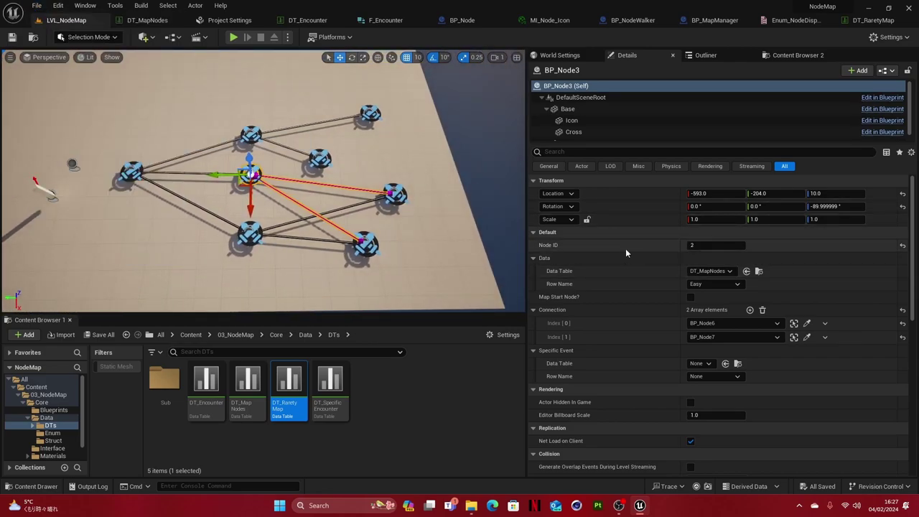